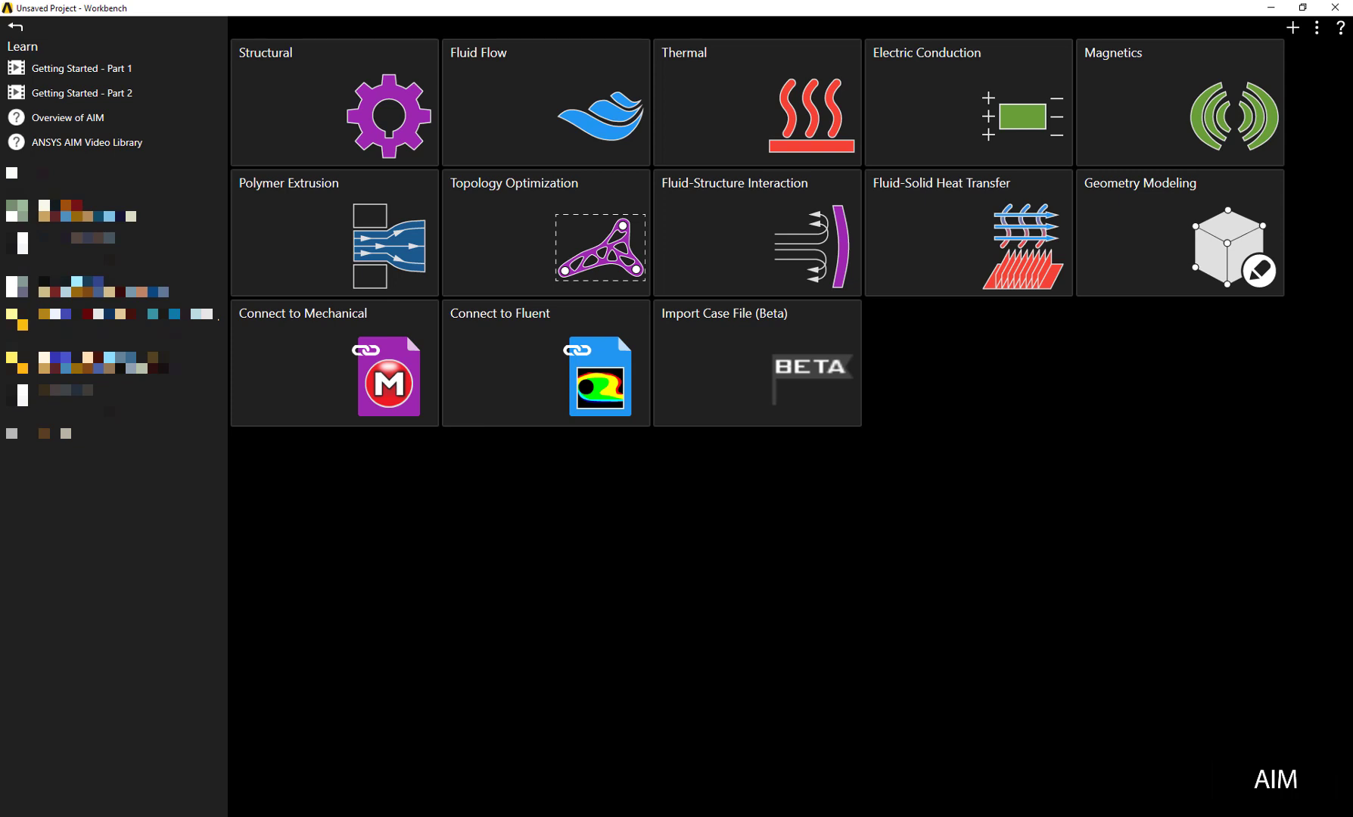
# Restore the Workbench and ACT App Builder windows from full screen and arrange them side by side on the desktop.
pyautogui.moveTo(328, 815)
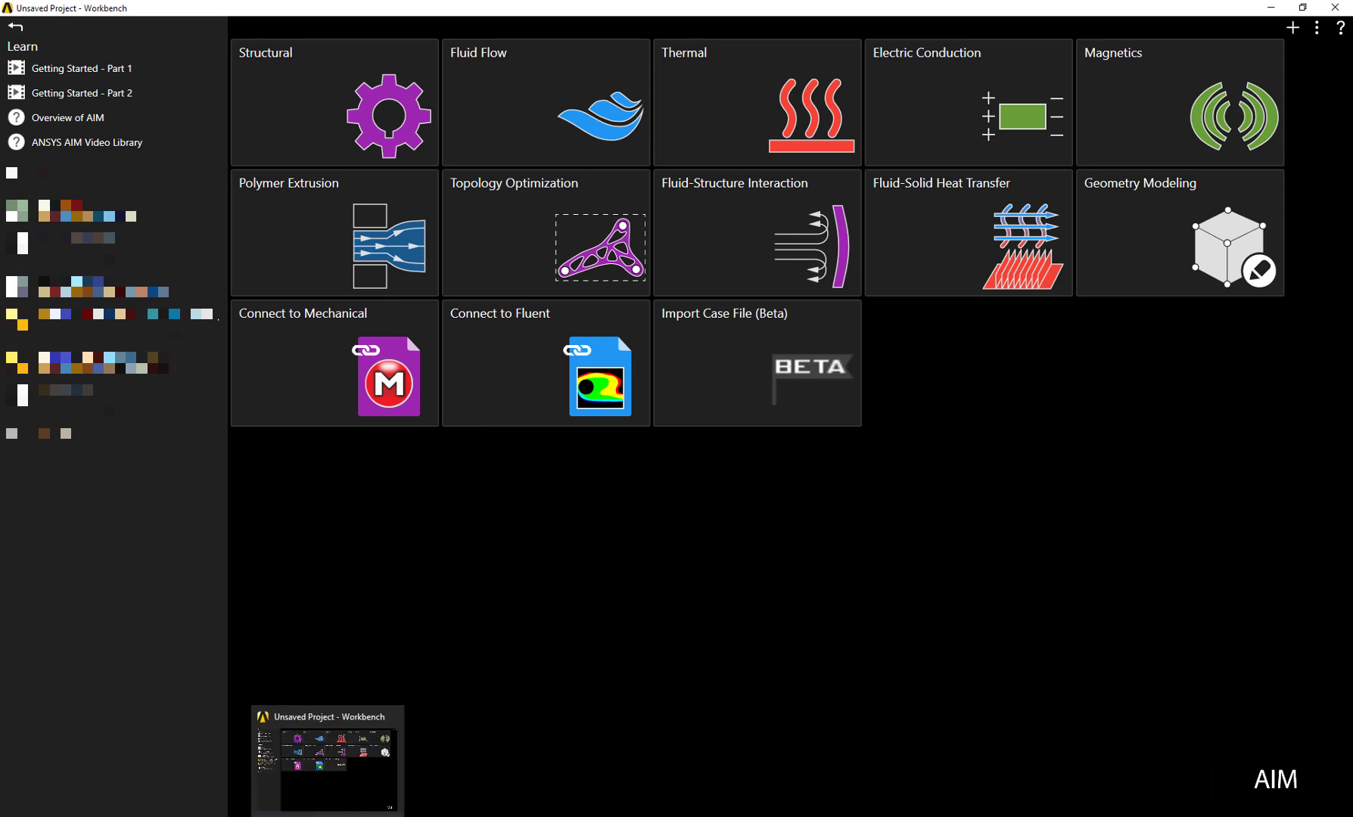
pyautogui.click(412, 816)
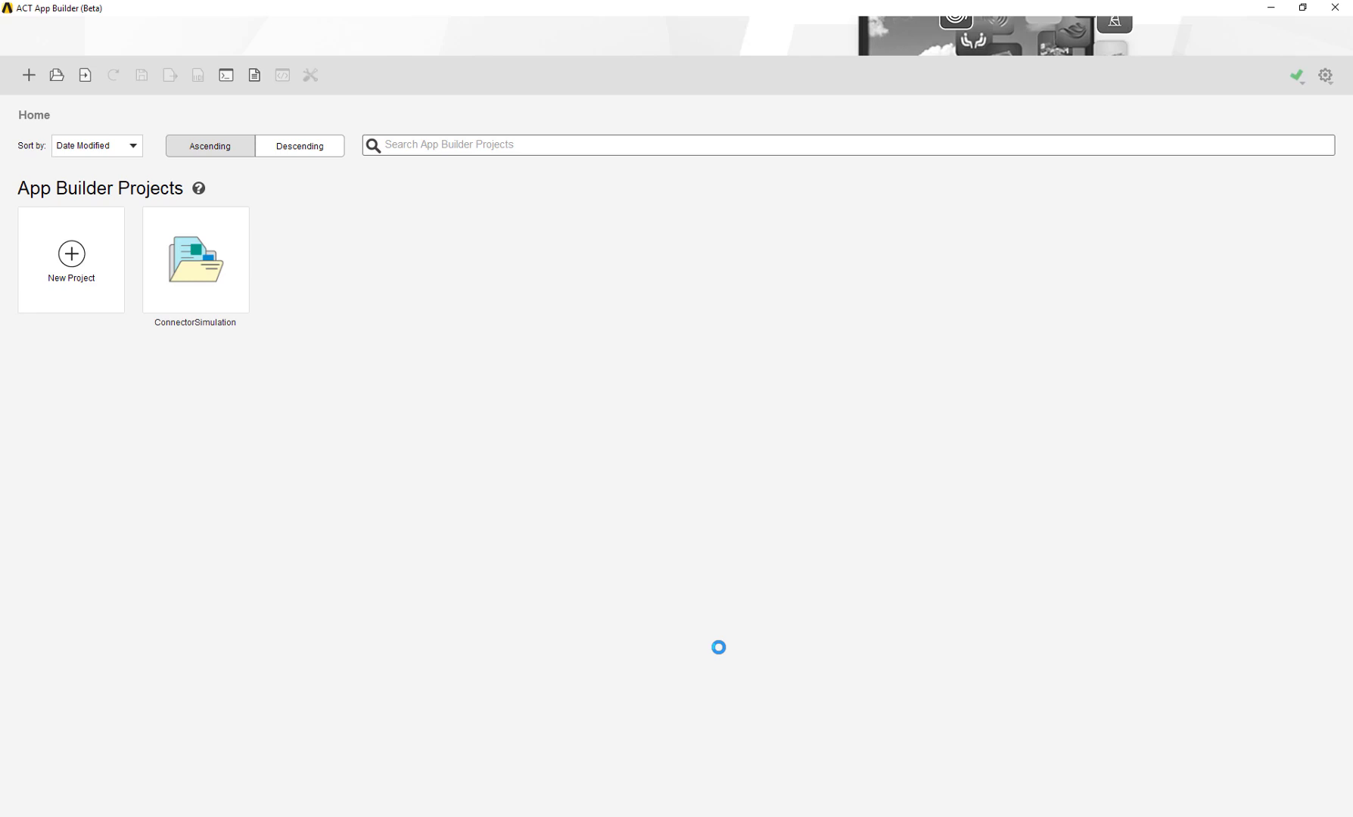
pyautogui.doubleClick(718, 6)
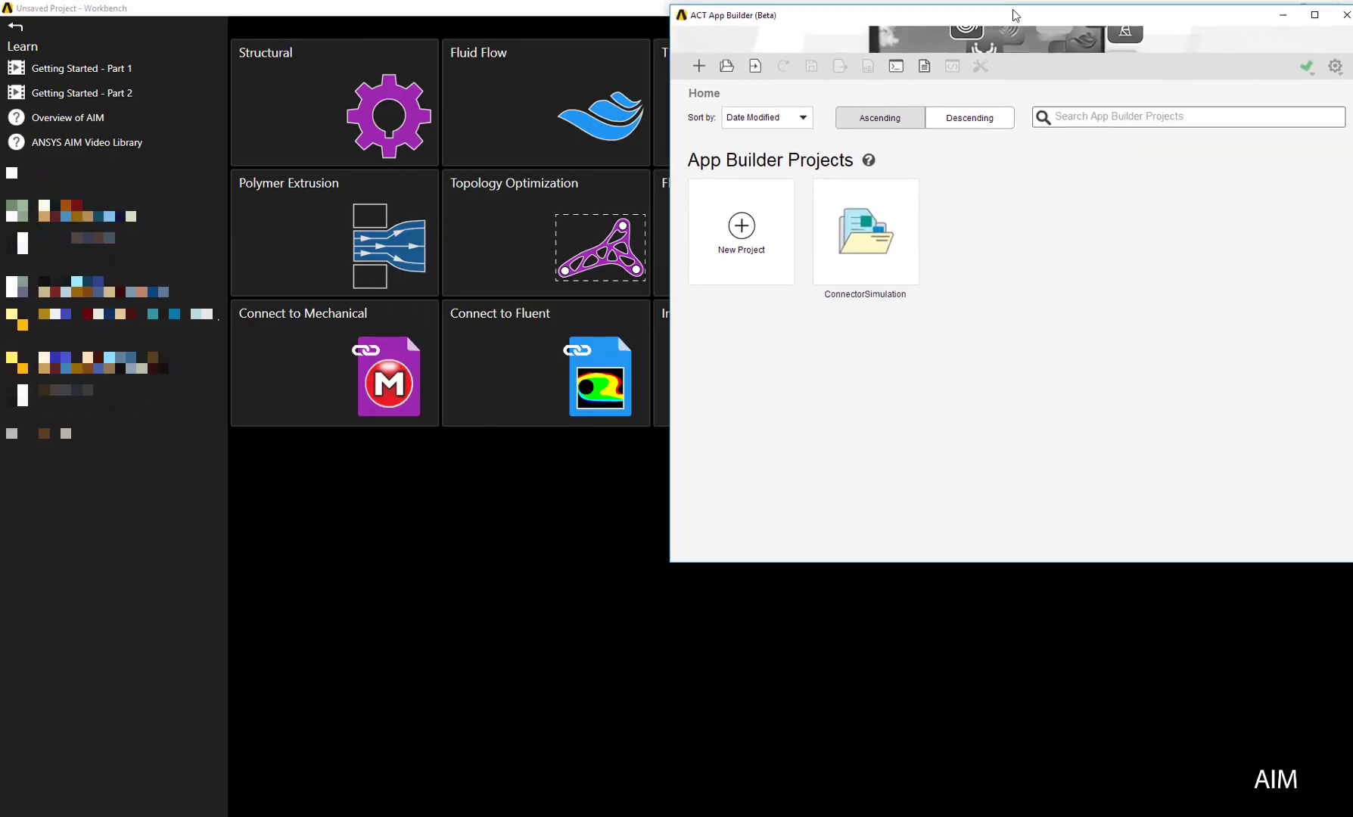
pyautogui.moveTo(1015, 15); pyautogui.dragTo(1268, 90)
pyautogui.click(1162, 13)
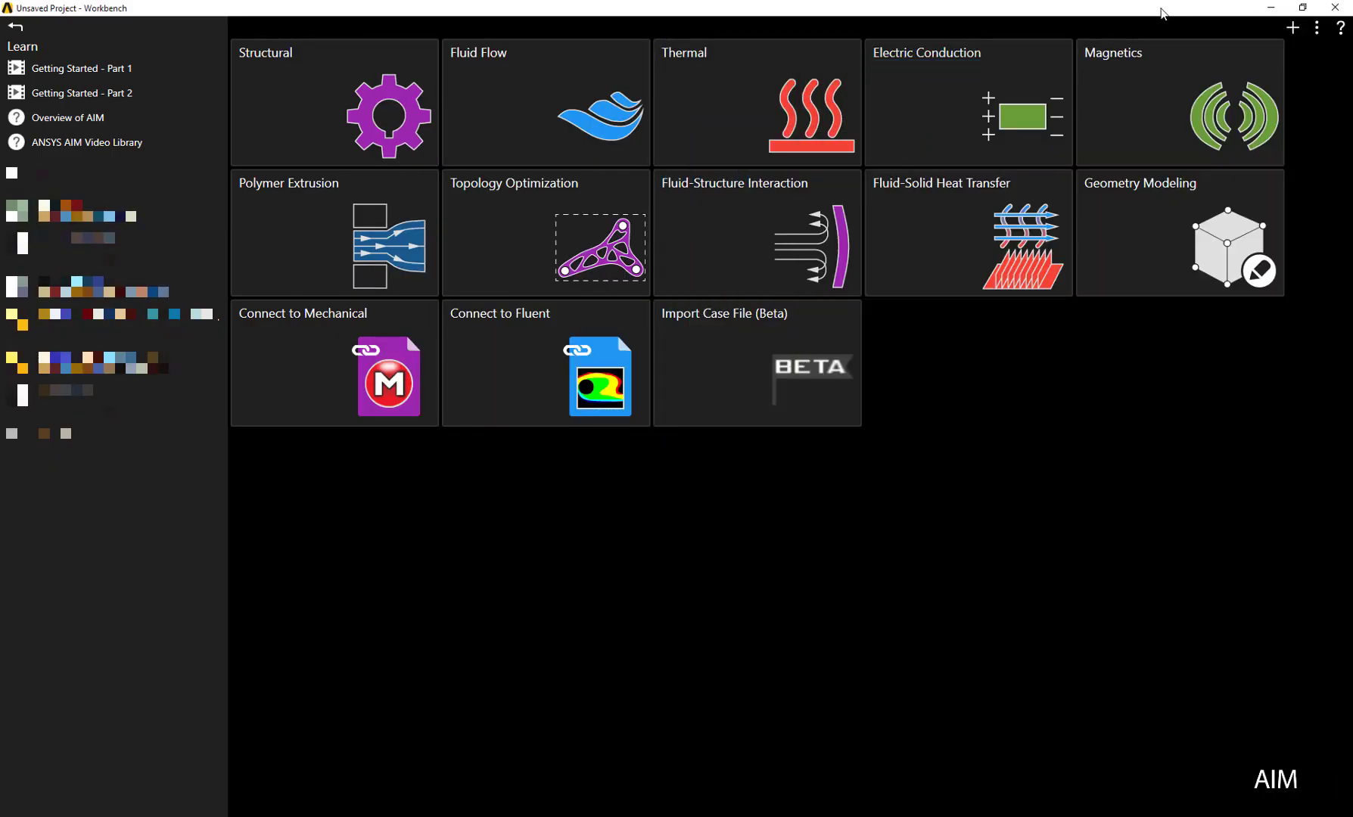
pyautogui.doubleClick(1163, 13)
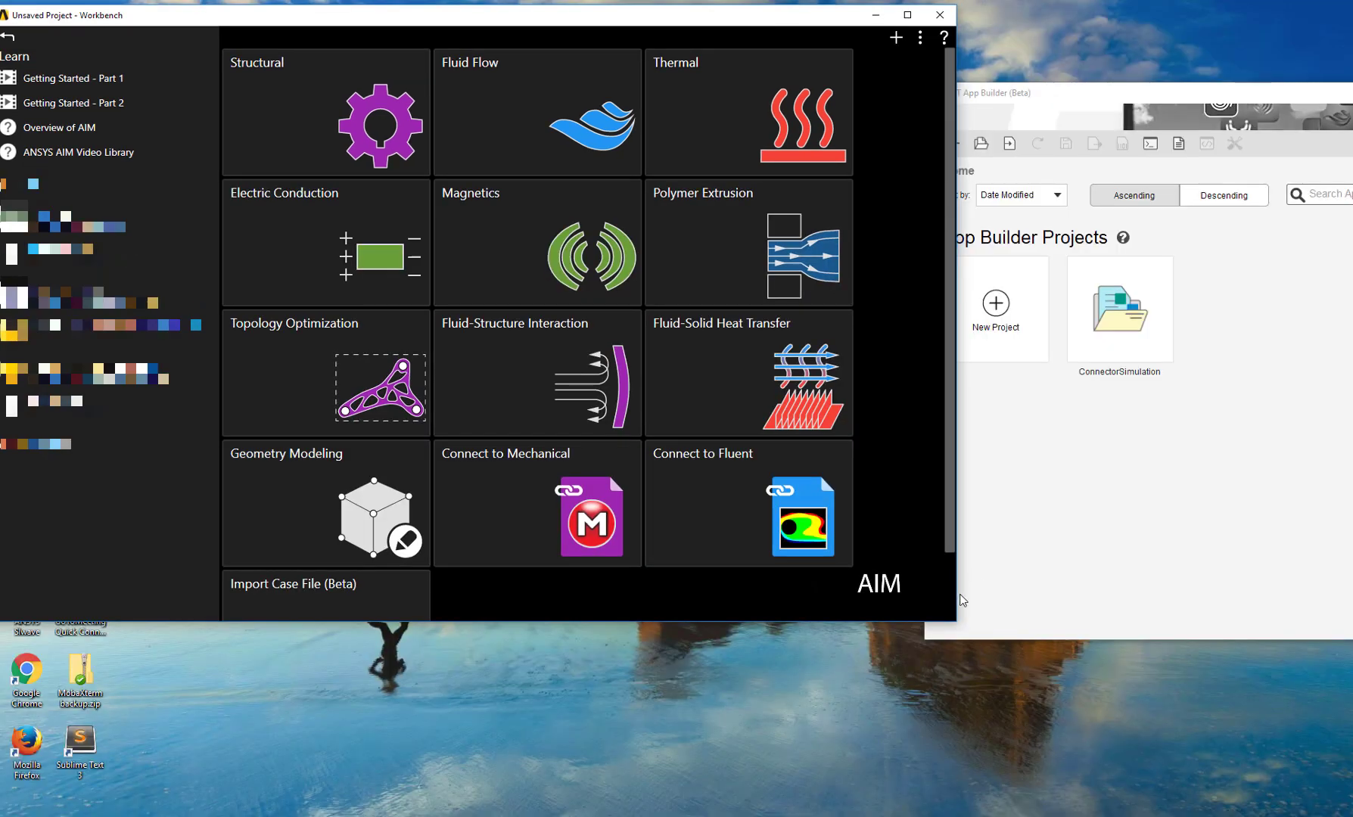
pyautogui.moveTo(955, 621); pyautogui.dragTo(871, 816)
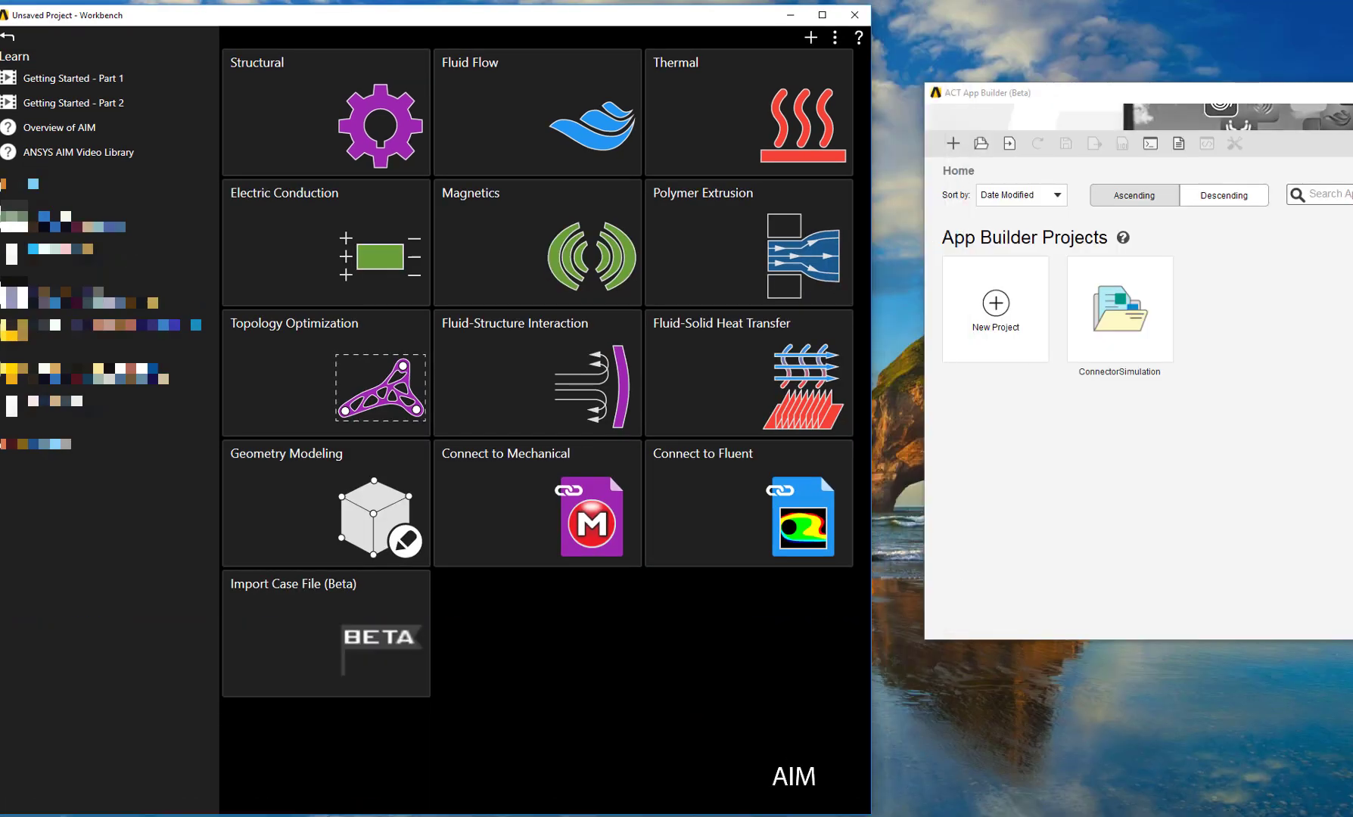
pyautogui.click(1213, 96)
pyautogui.moveTo(1213, 97); pyautogui.dragTo(1015, 98)
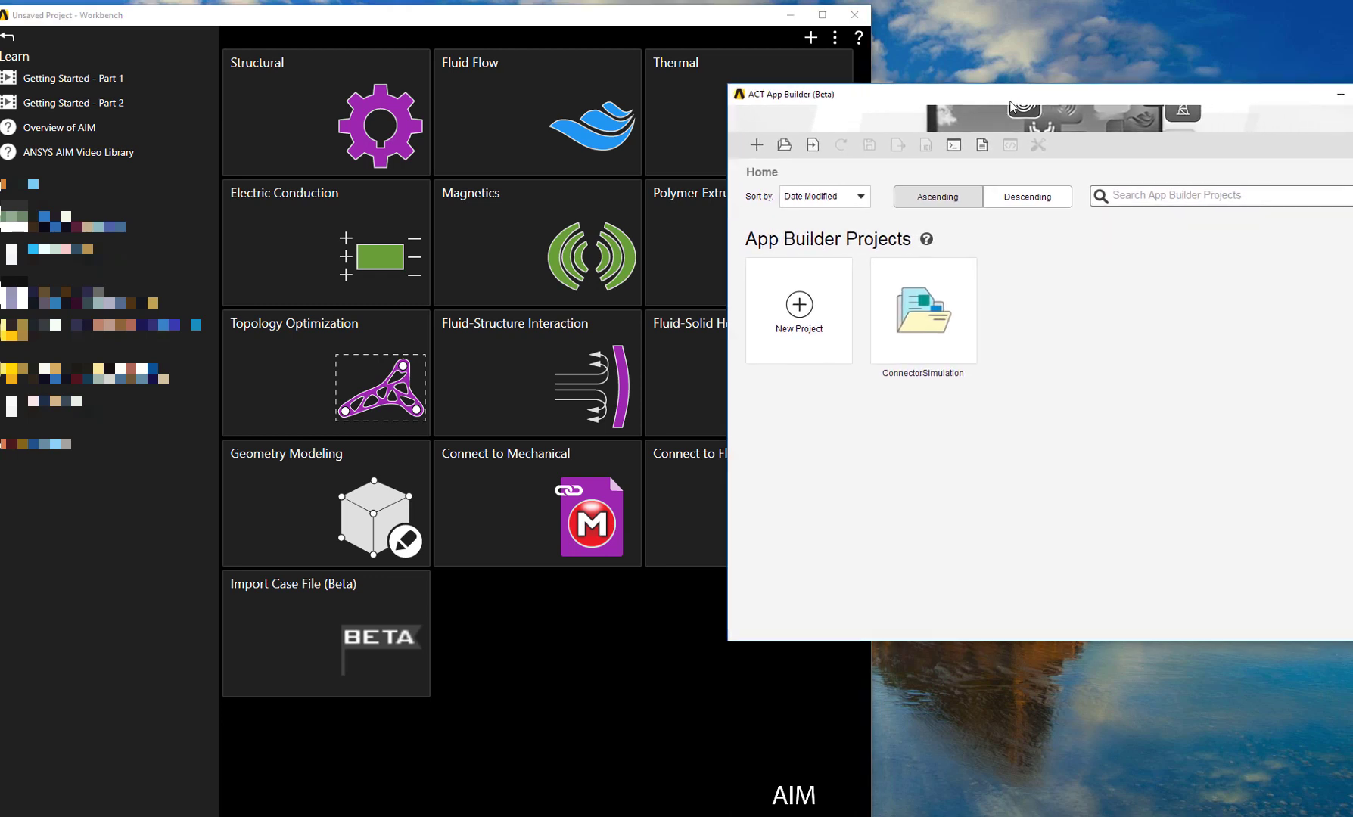
# Delete the ConnectorSimulation project and create a new App Builder project named usb in the default destination folder.
pyautogui.click(965, 316)
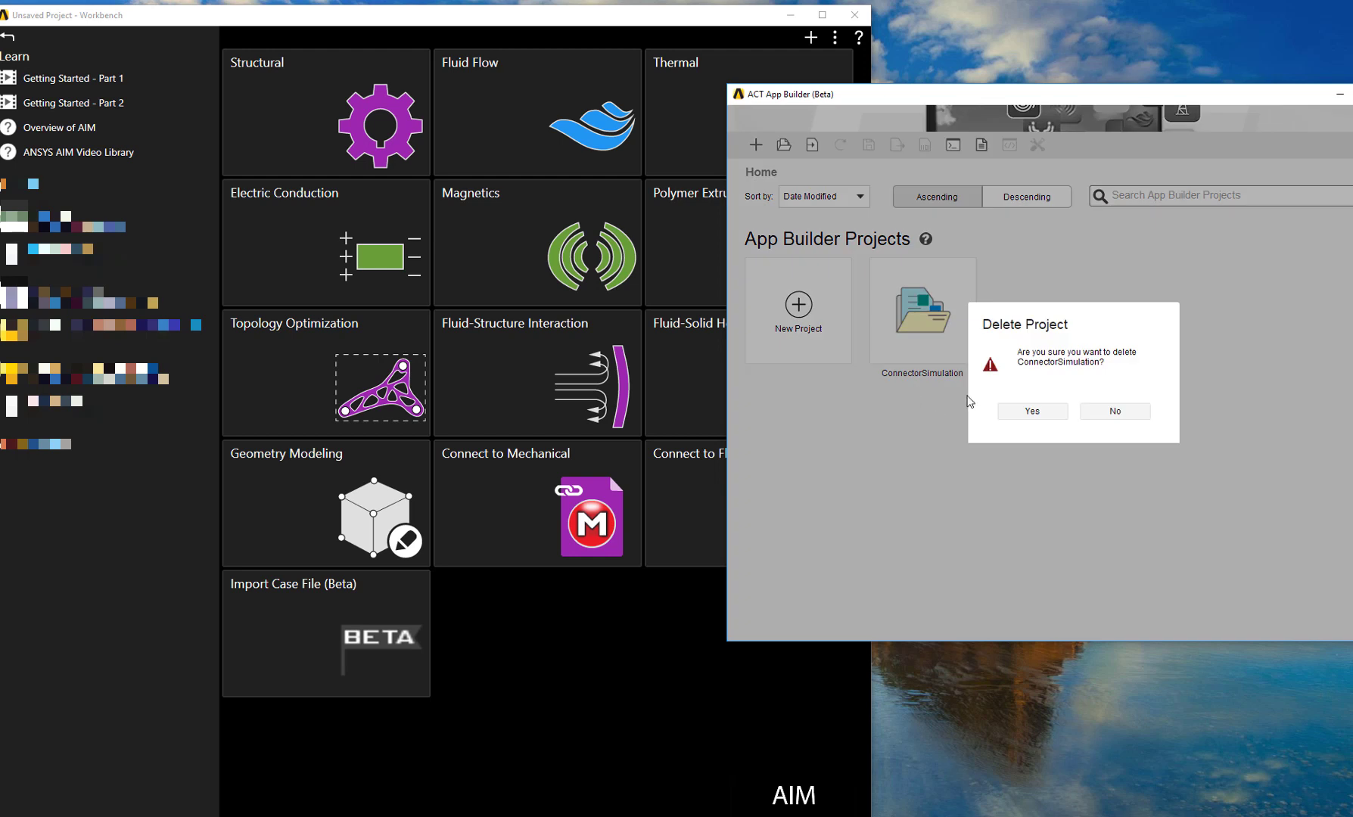
pyautogui.click(1029, 413)
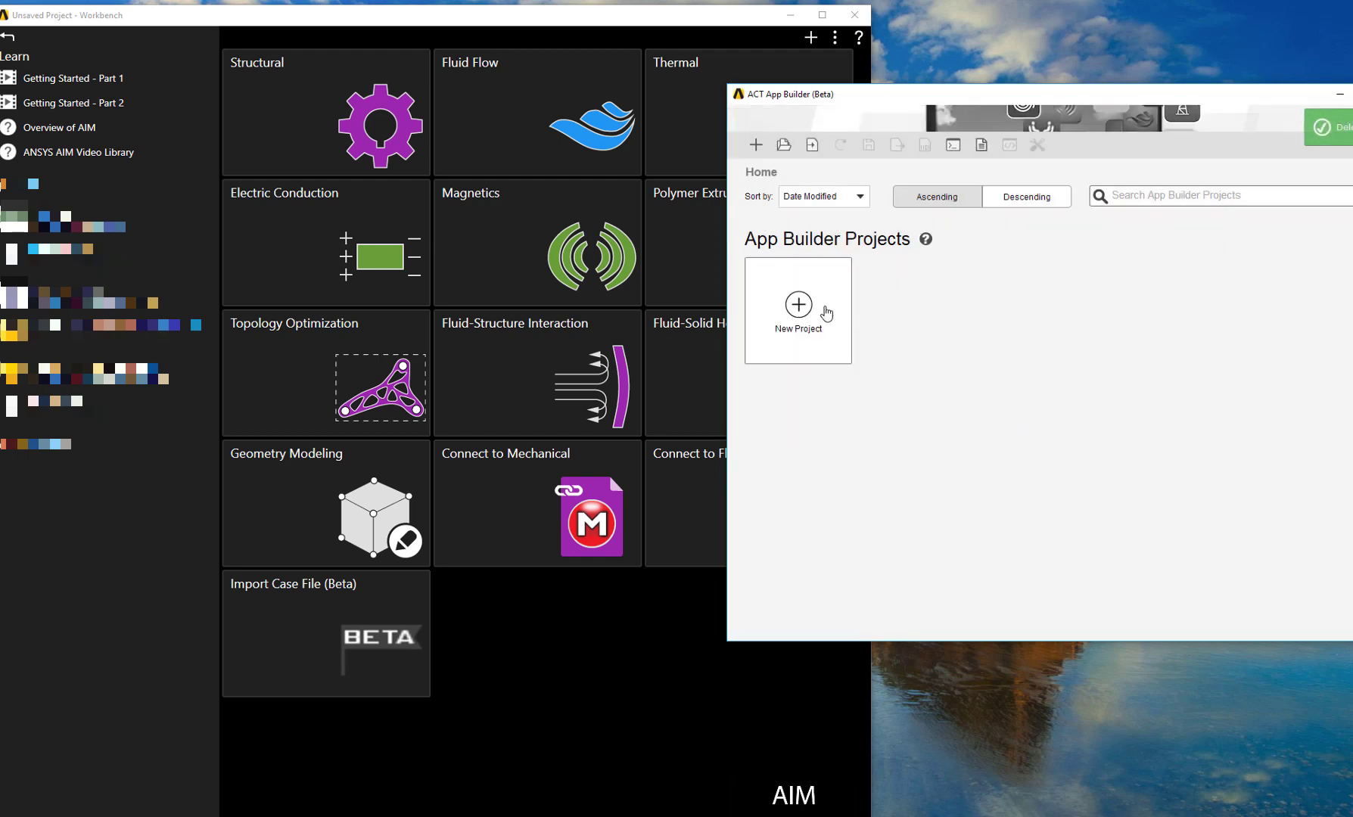
pyautogui.click(827, 313)
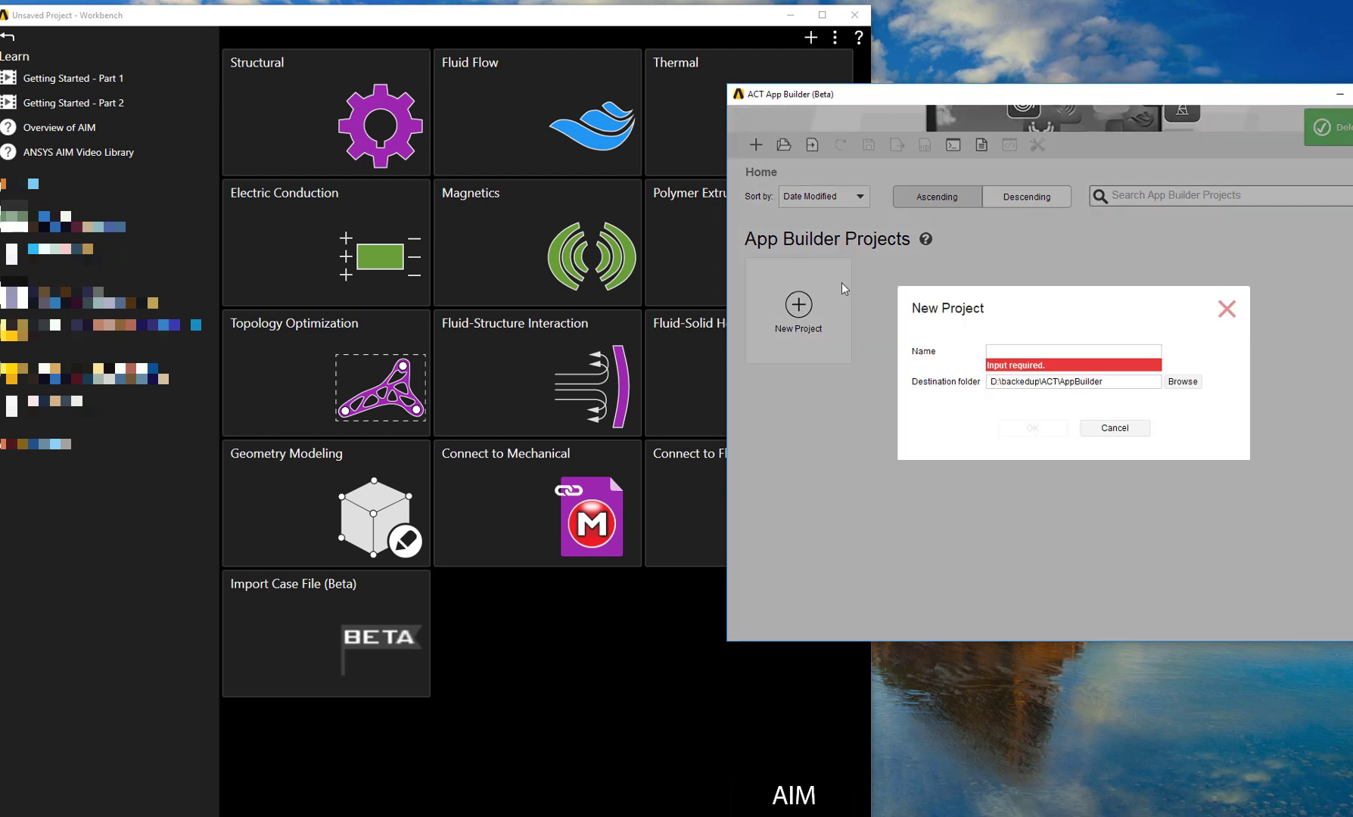
pyautogui.click(1030, 351)
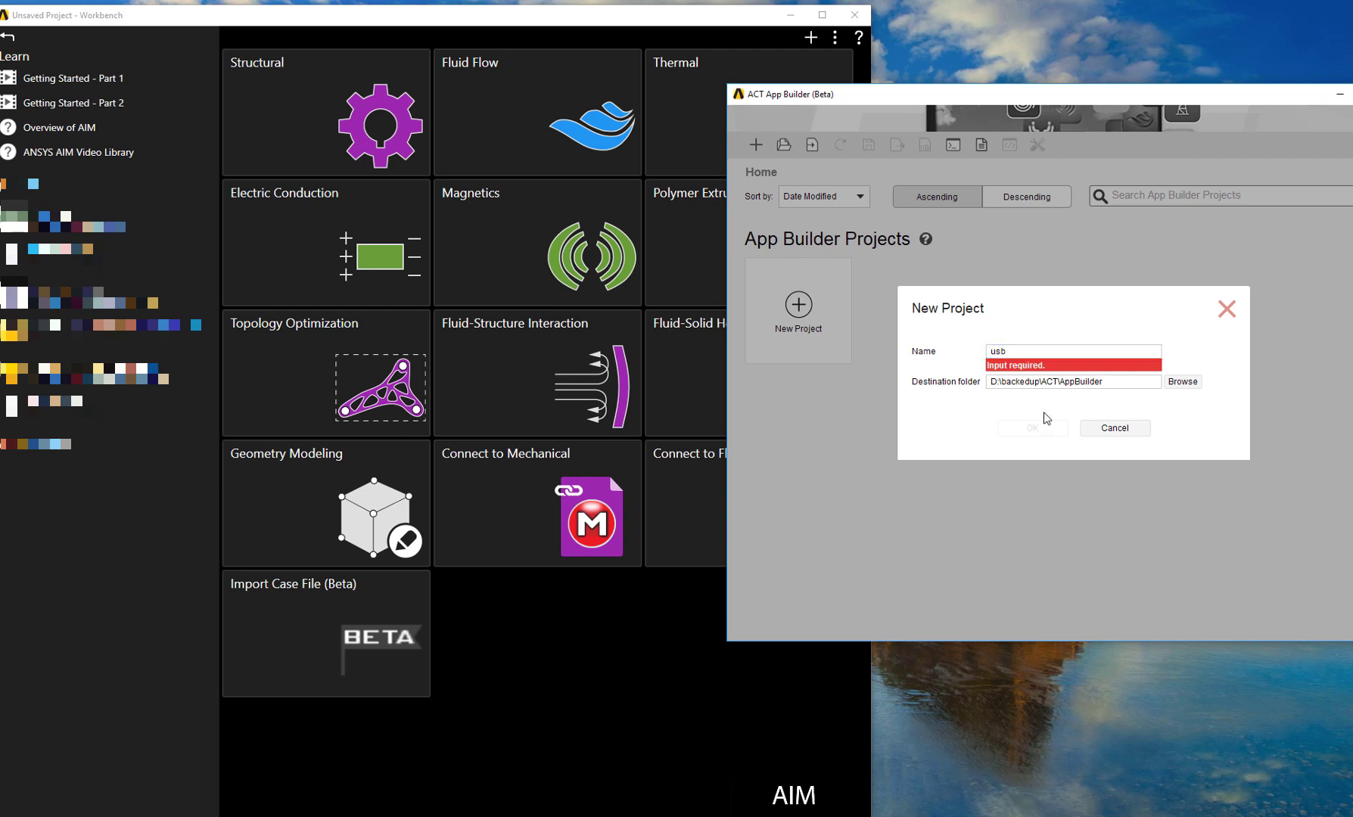
pyautogui.click(1034, 426)
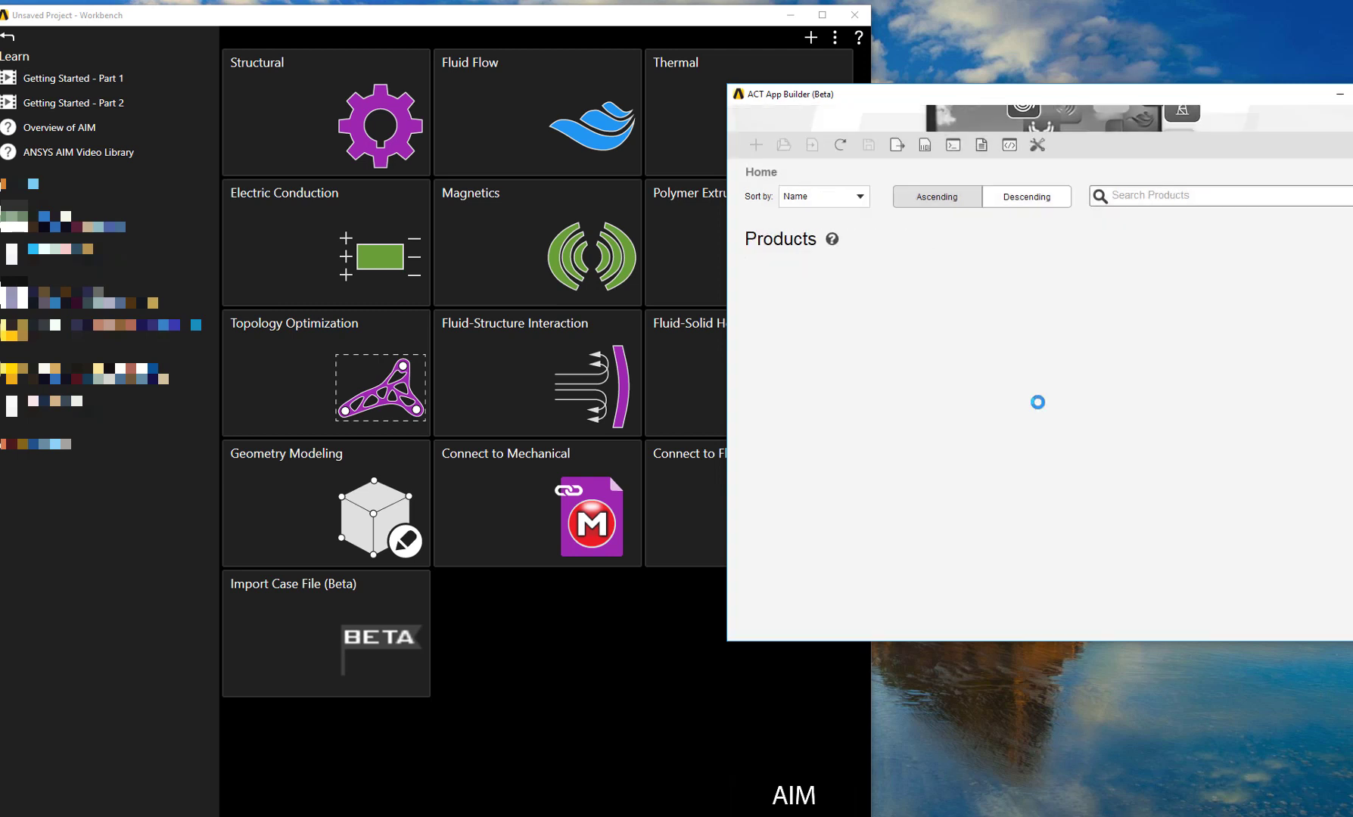
# Add AIM as a product of the usb project.
pyautogui.click(803, 314)
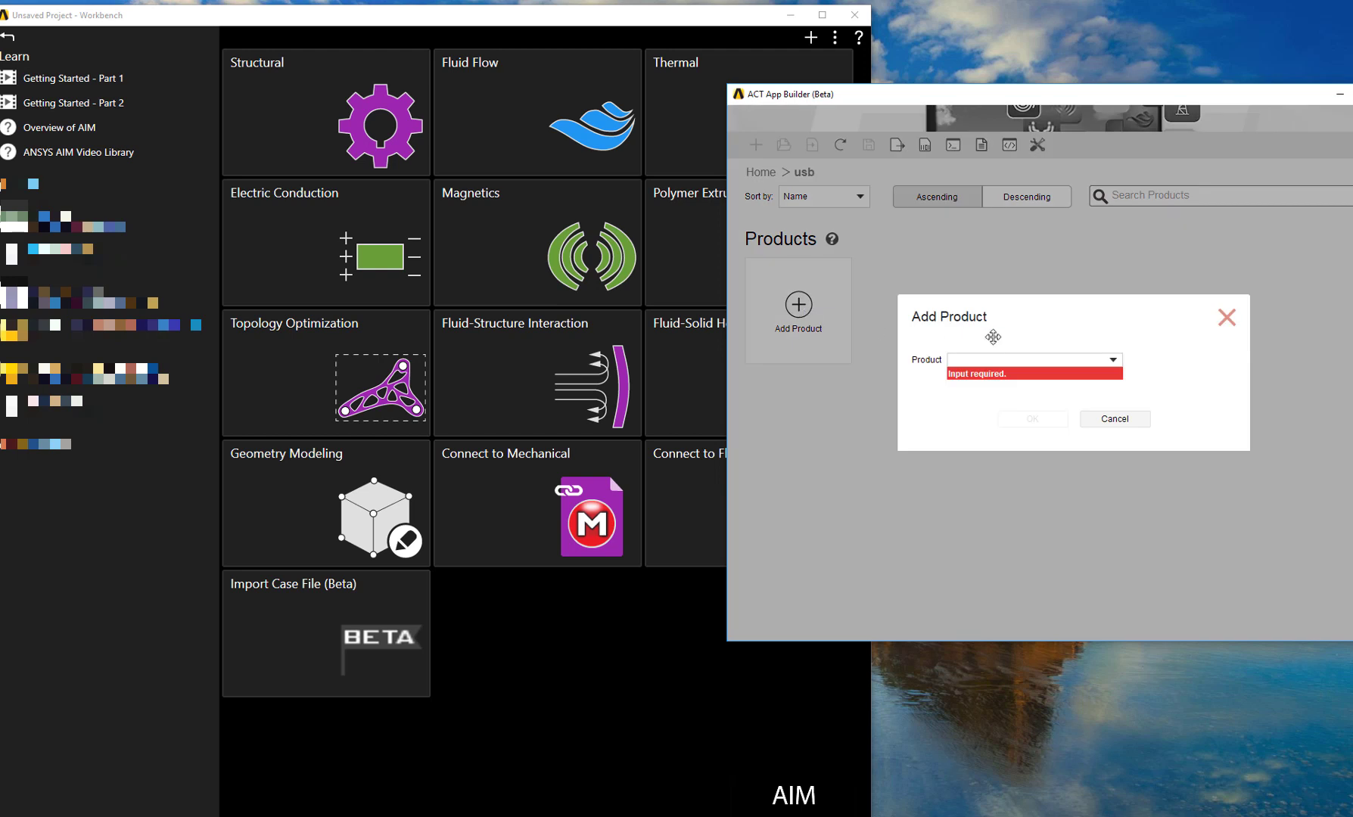
pyautogui.click(1009, 360)
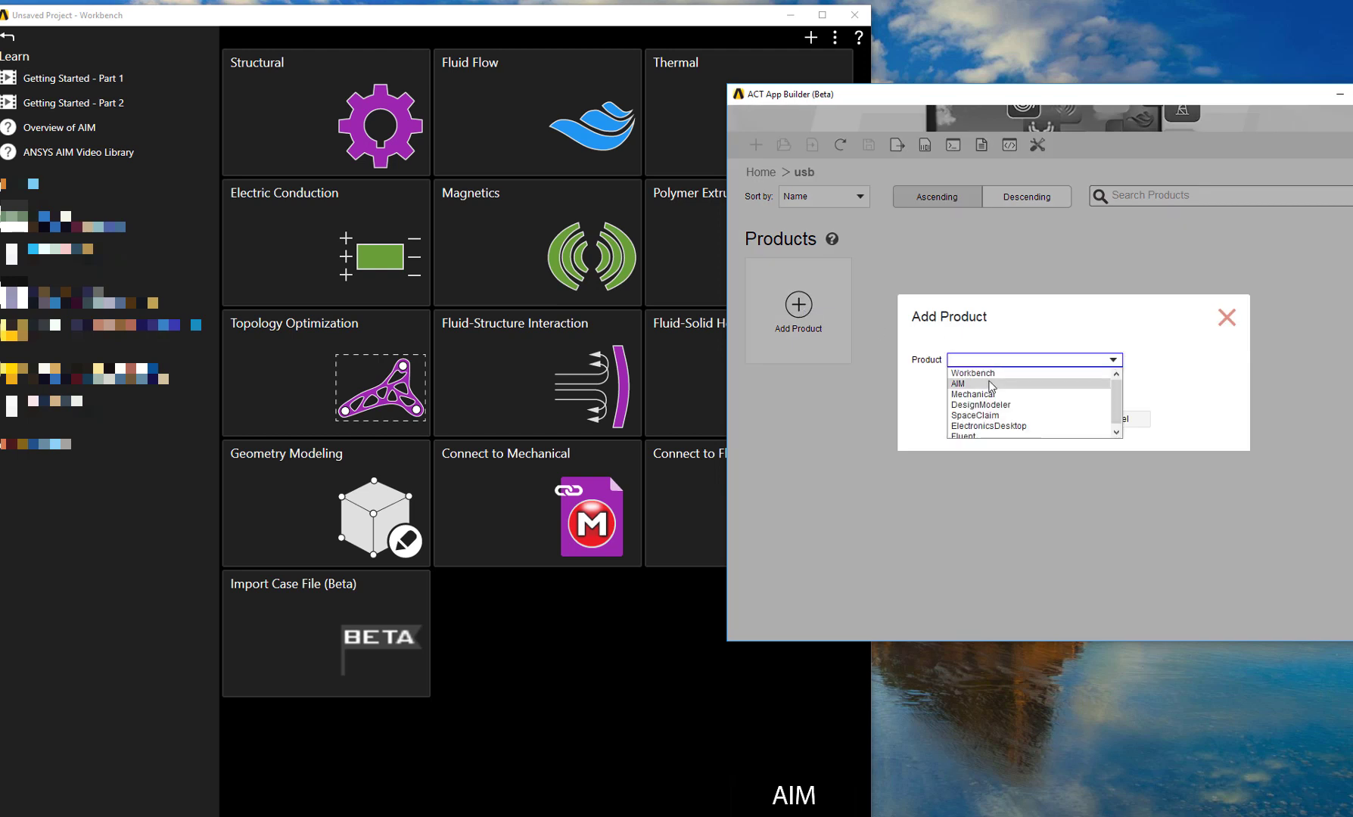
pyautogui.click(990, 384)
pyautogui.click(1035, 395)
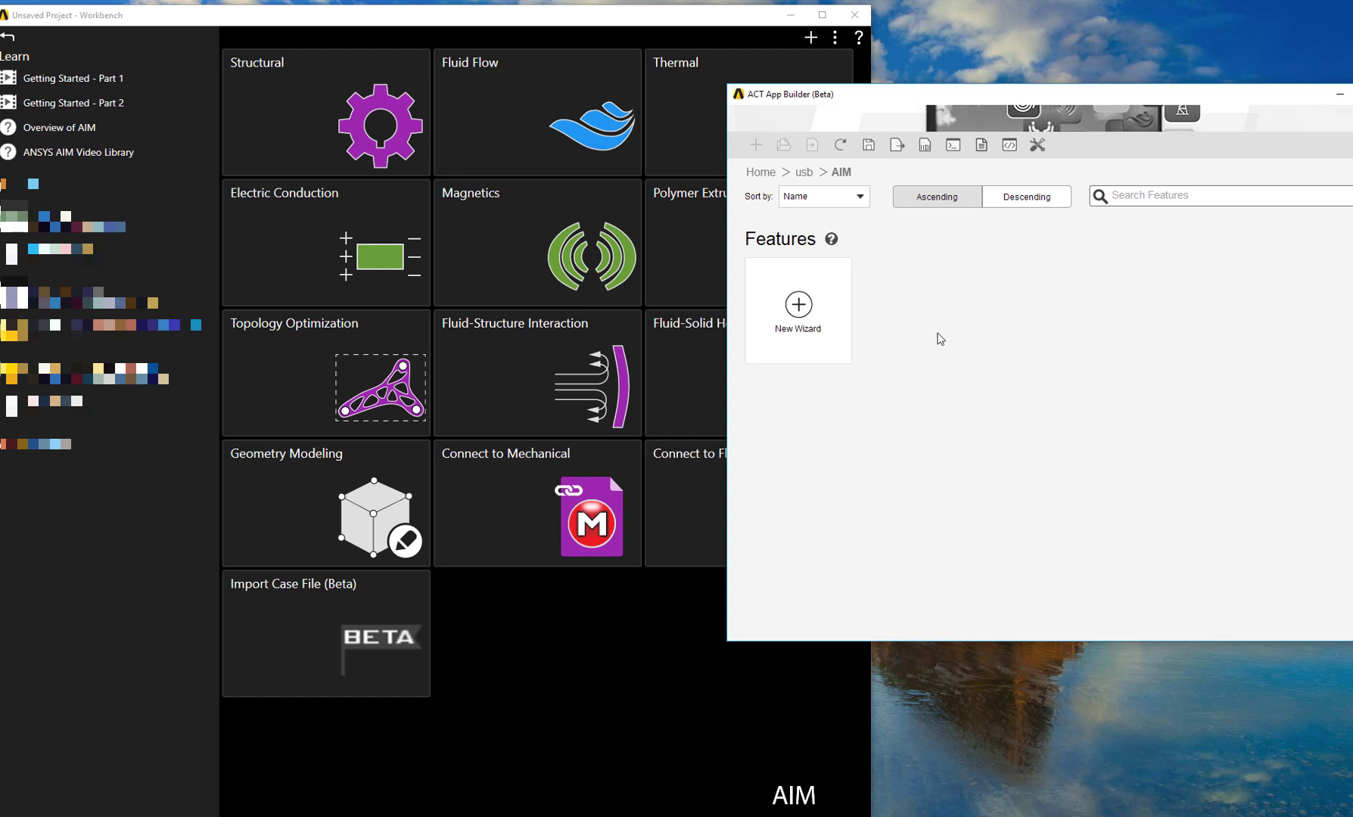
# Create a wizard named usb with the label usb and four steps.
pyautogui.click(799, 309)
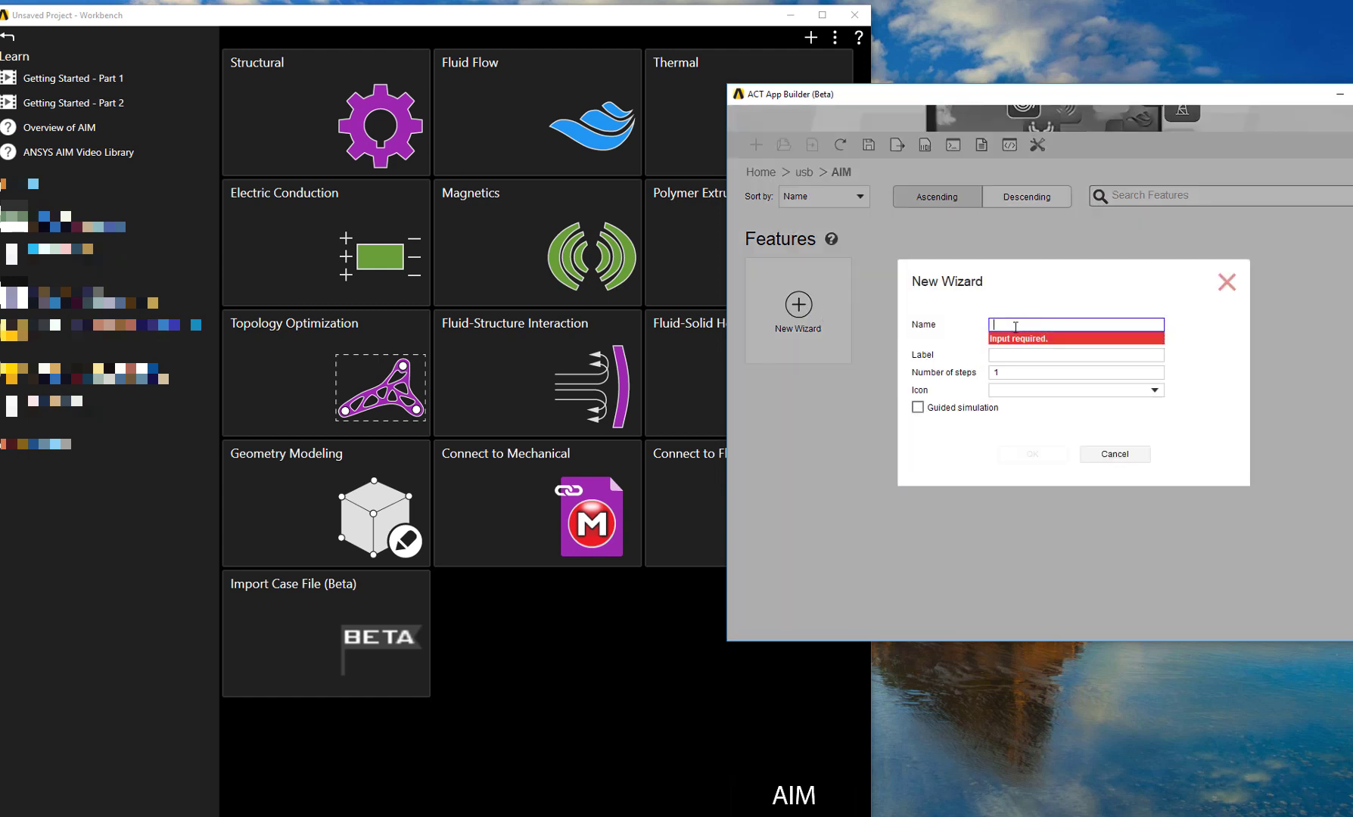
pyautogui.click(1007, 372)
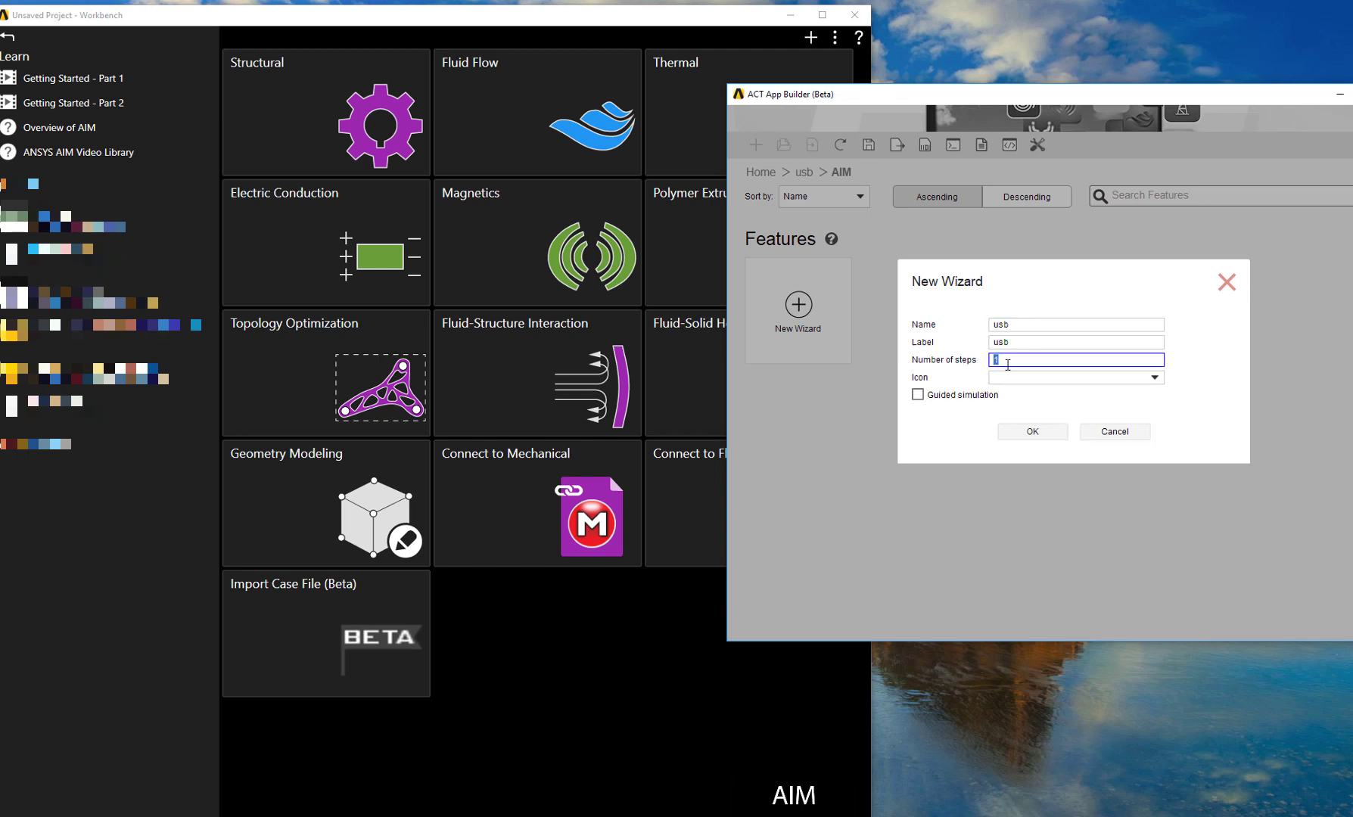
pyautogui.click(1032, 431)
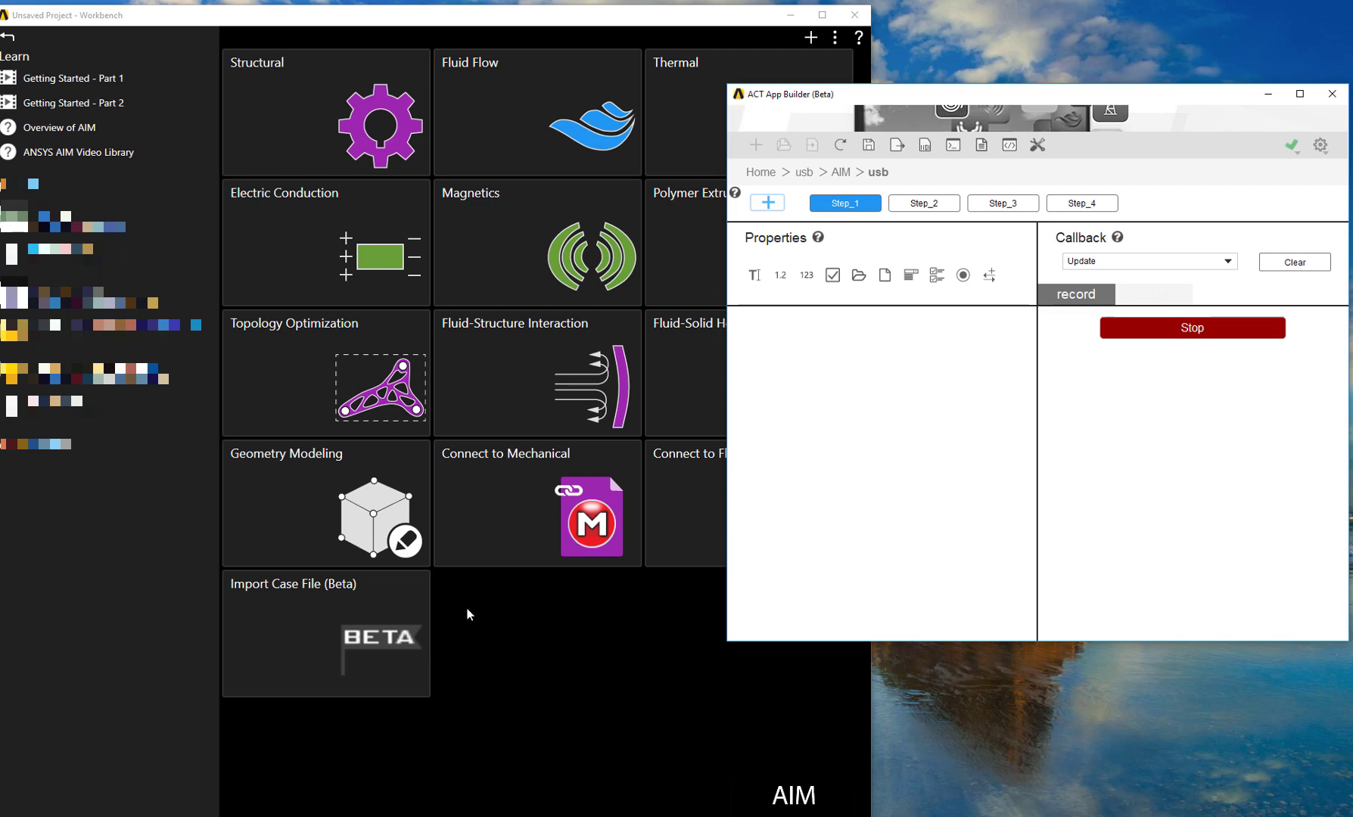
# Set up a structural model from usb_connector.scdoc with geometry modeling and automatic contact detection disabled.
pyautogui.click(404, 159)
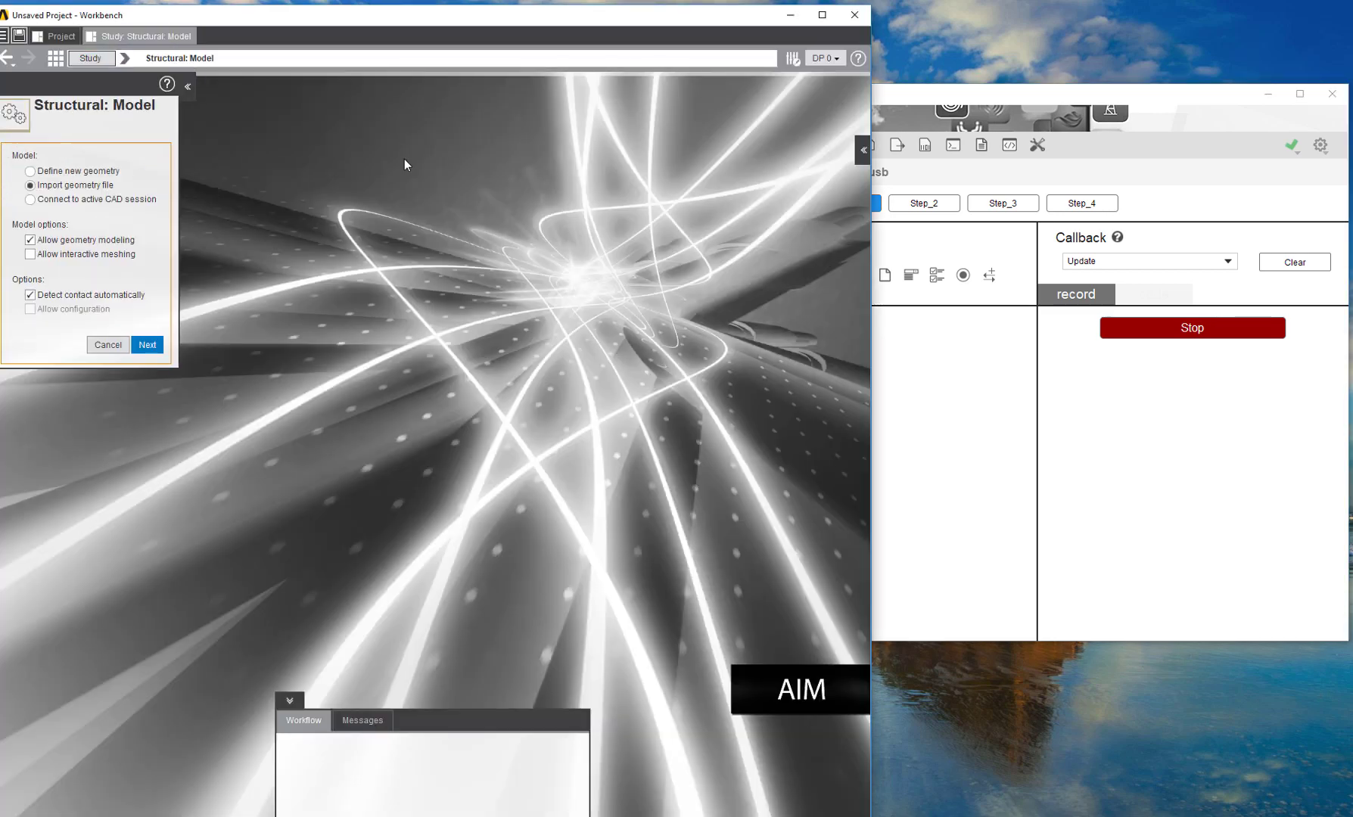
pyautogui.click(30, 240)
pyautogui.click(30, 295)
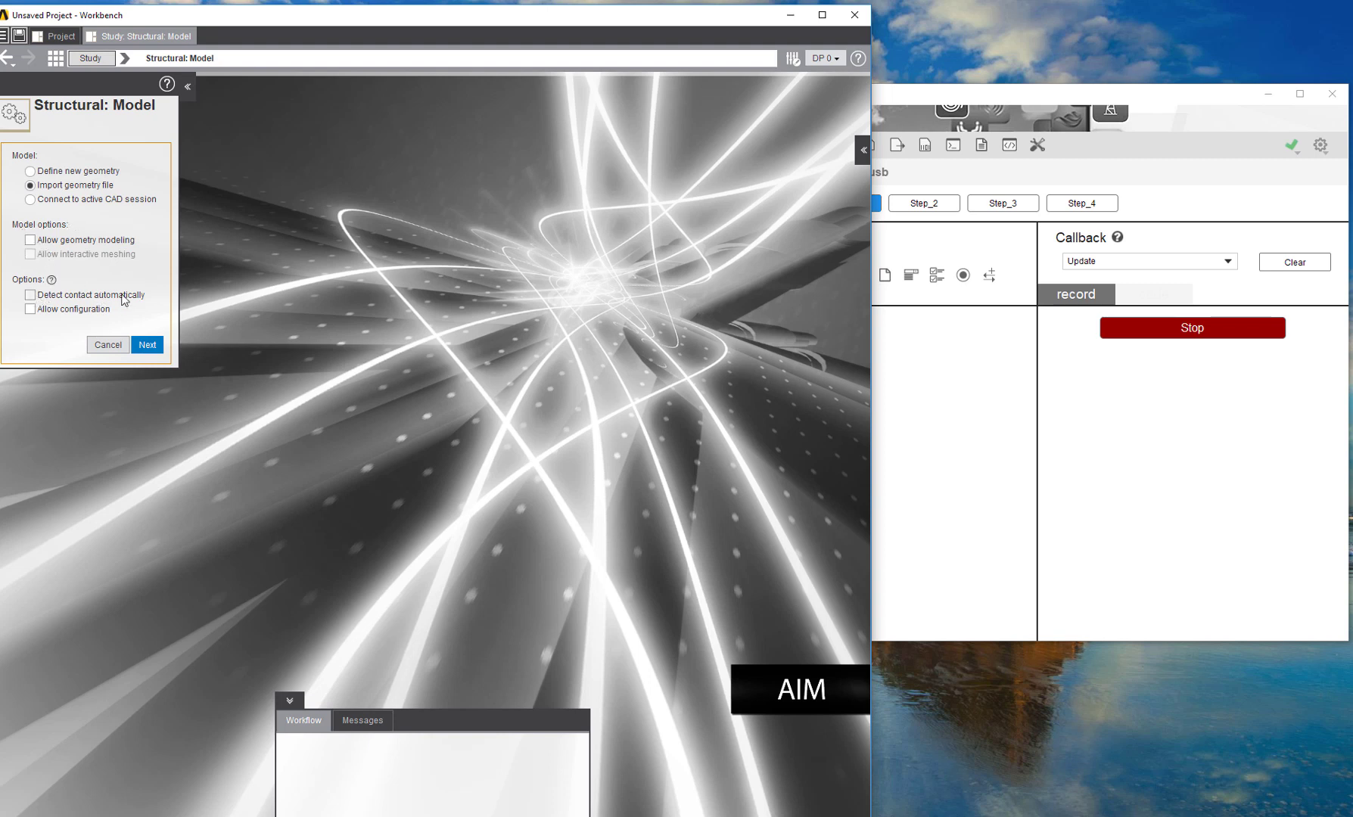
pyautogui.click(147, 345)
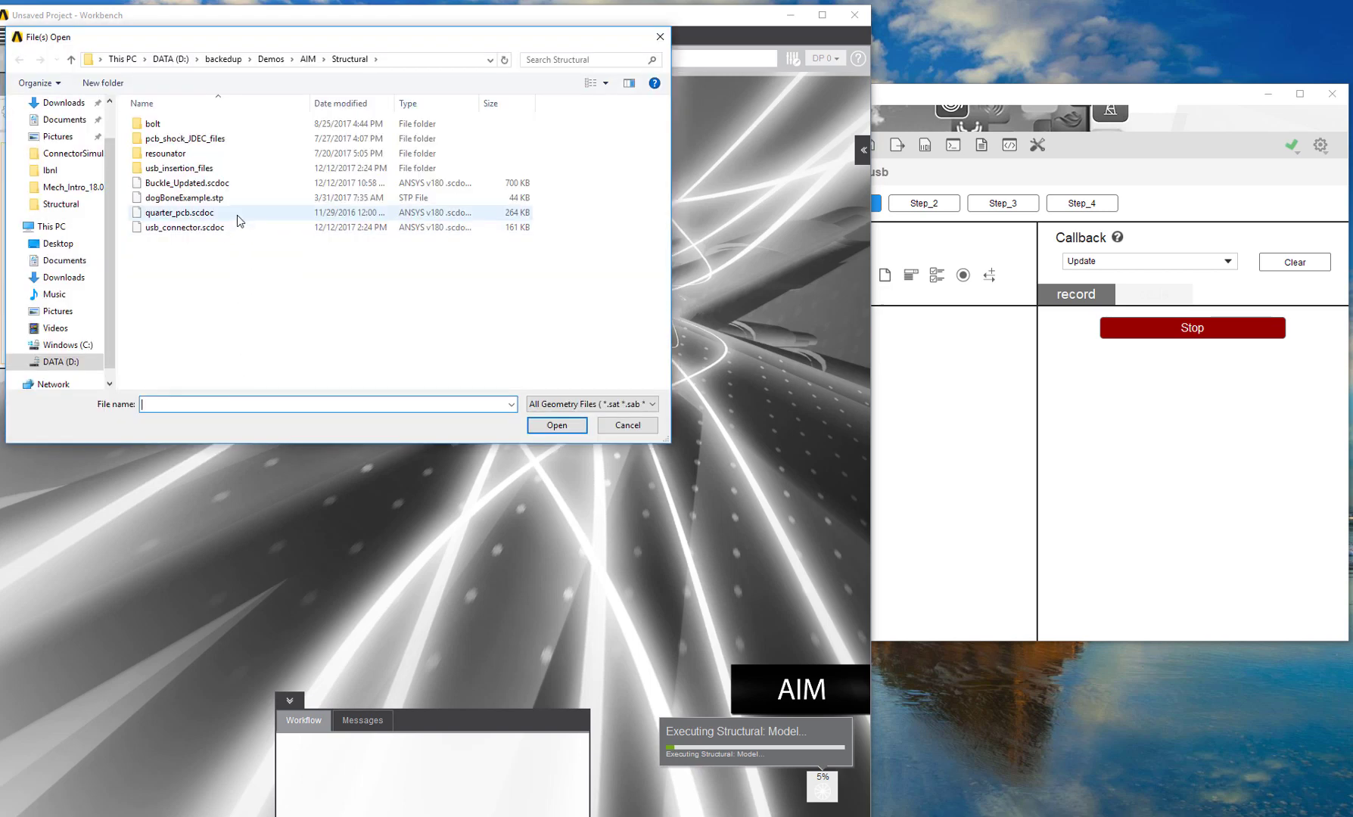
pyautogui.click(227, 227)
pyautogui.click(544, 429)
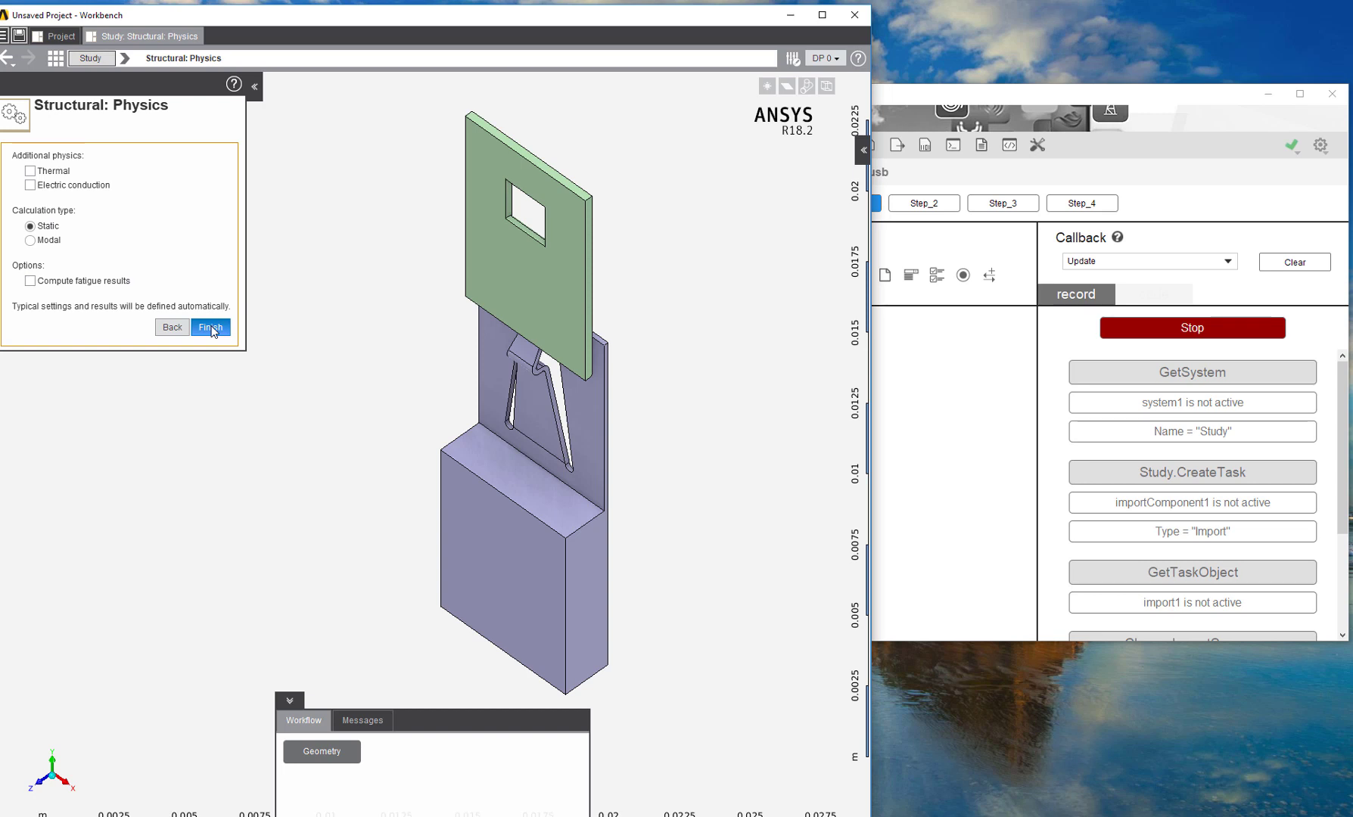
# Finish the static structural physics setup with fatigue results computed, and stop recording the Step_1 update callback.
pyautogui.click(56, 283)
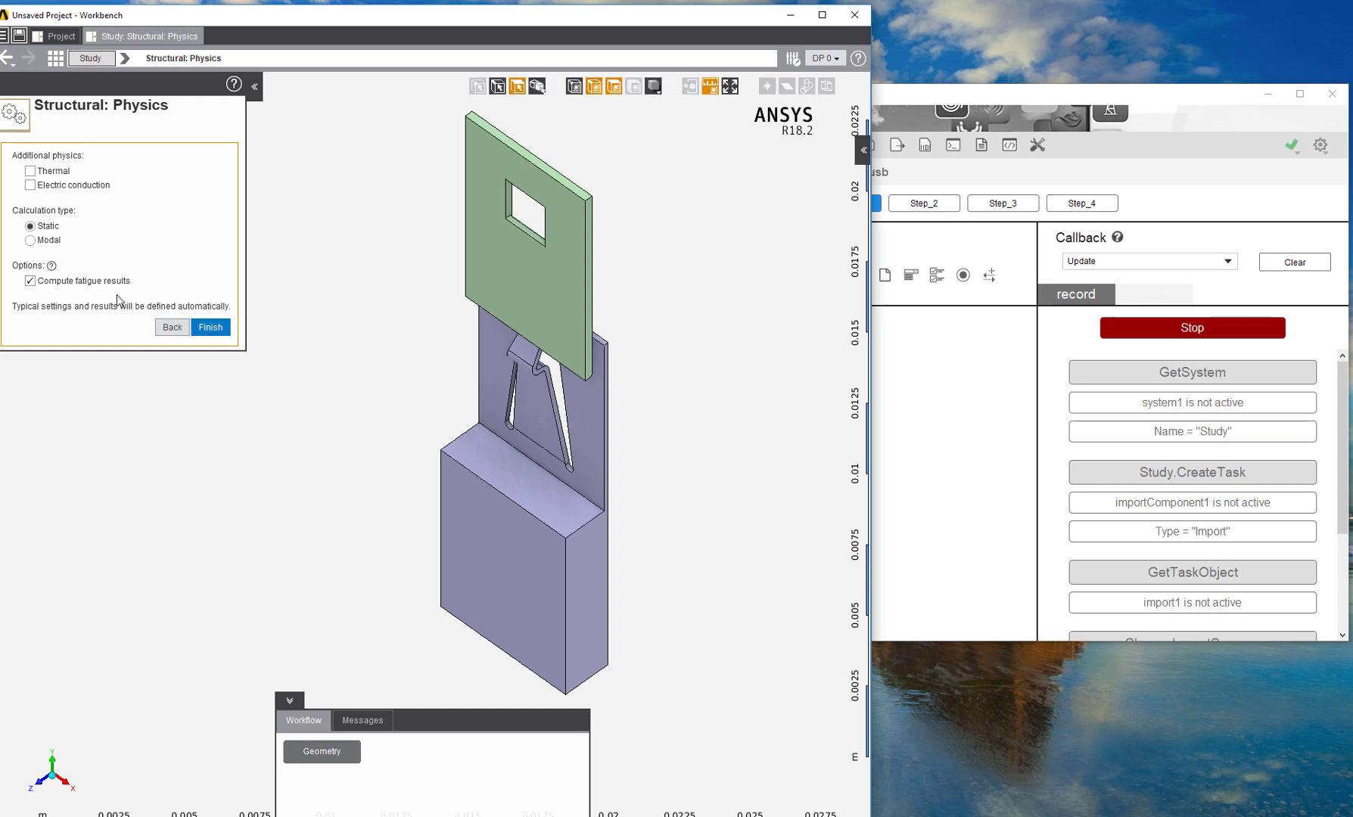
pyautogui.click(210, 328)
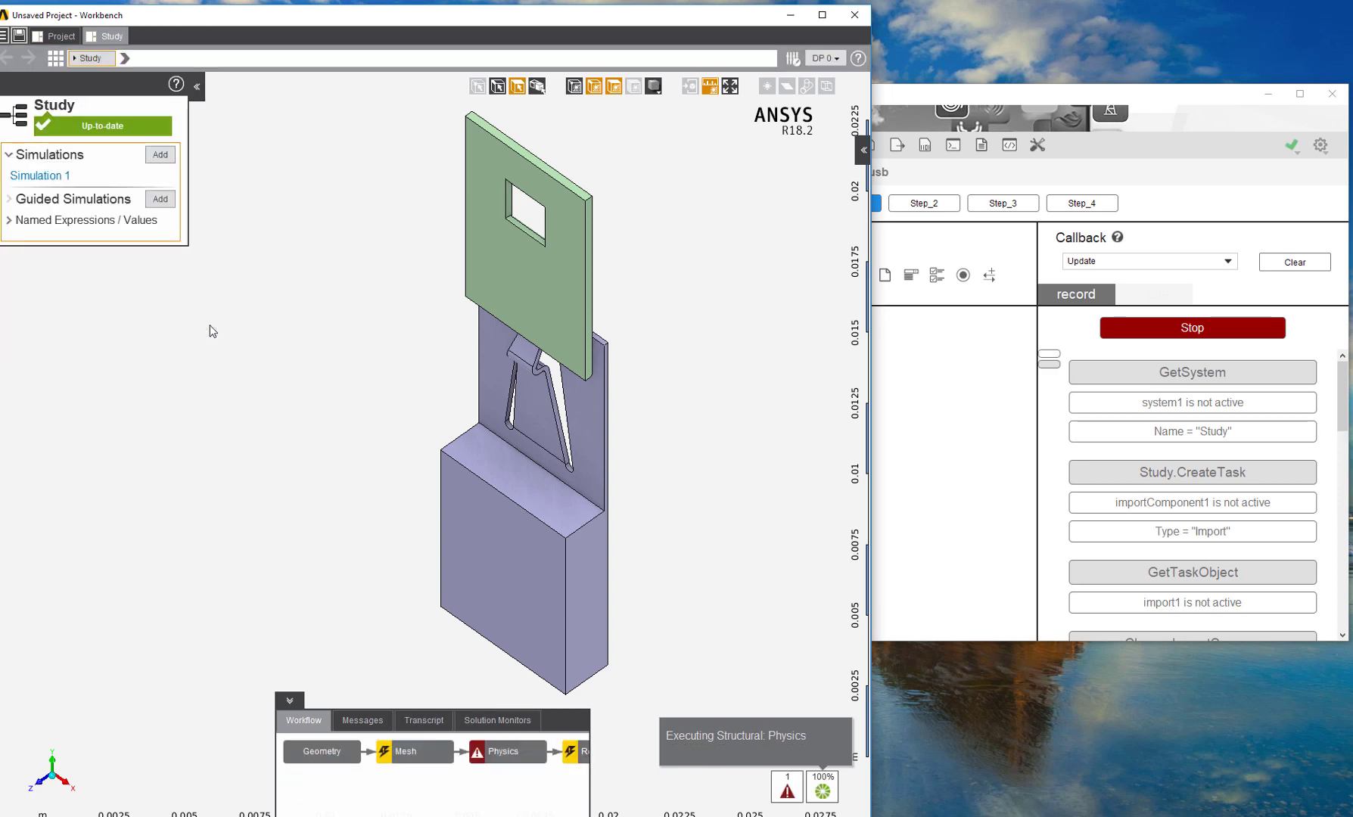
pyautogui.click(1184, 333)
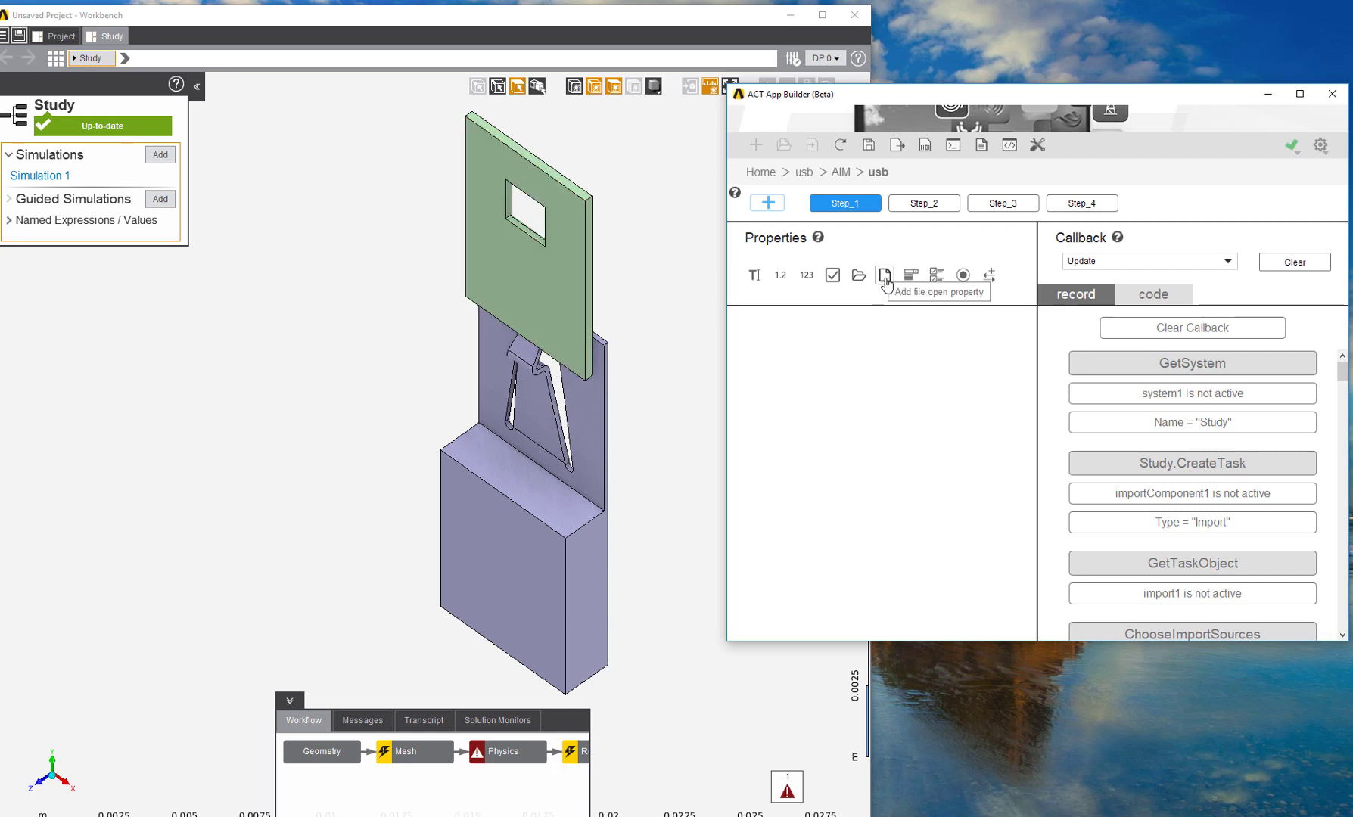
# Add a file open property named Geometry with the label Geometry to Step_1.
pyautogui.click(883, 279)
pyautogui.click(976, 329)
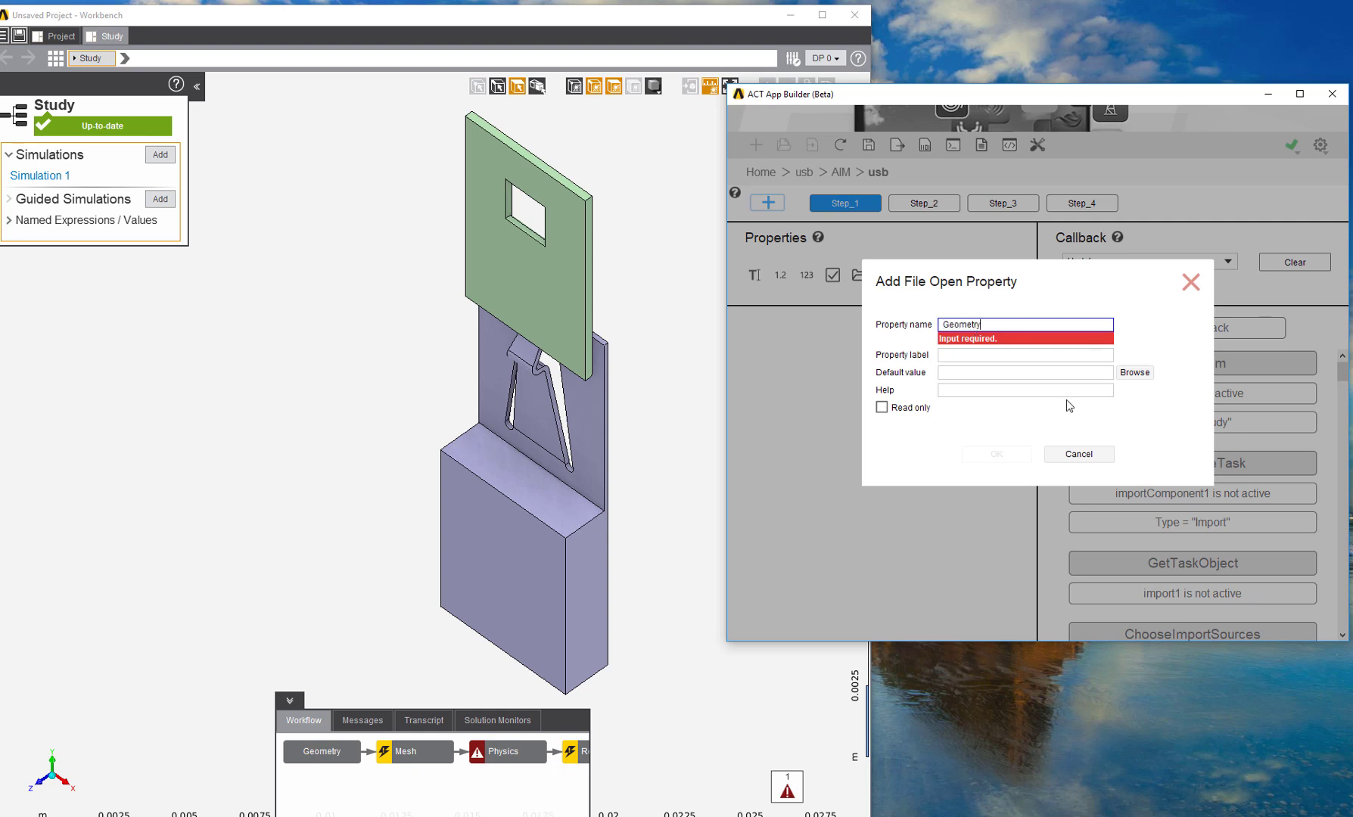
pyautogui.write('Geometry')
pyautogui.click(997, 438)
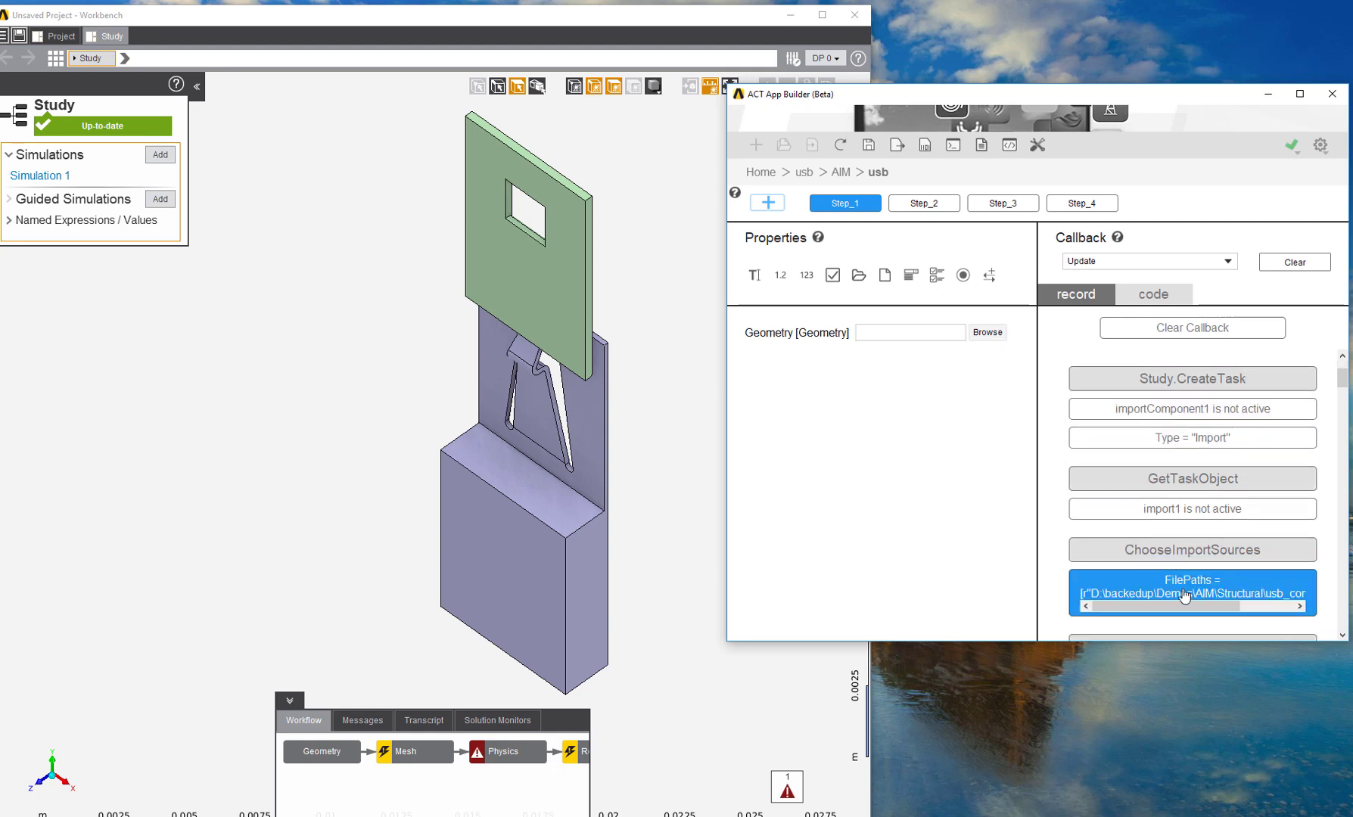
# Link the FilePaths parameter of the recorded ChooseImportSources command to the Geometry property.
pyautogui.click(1197, 596)
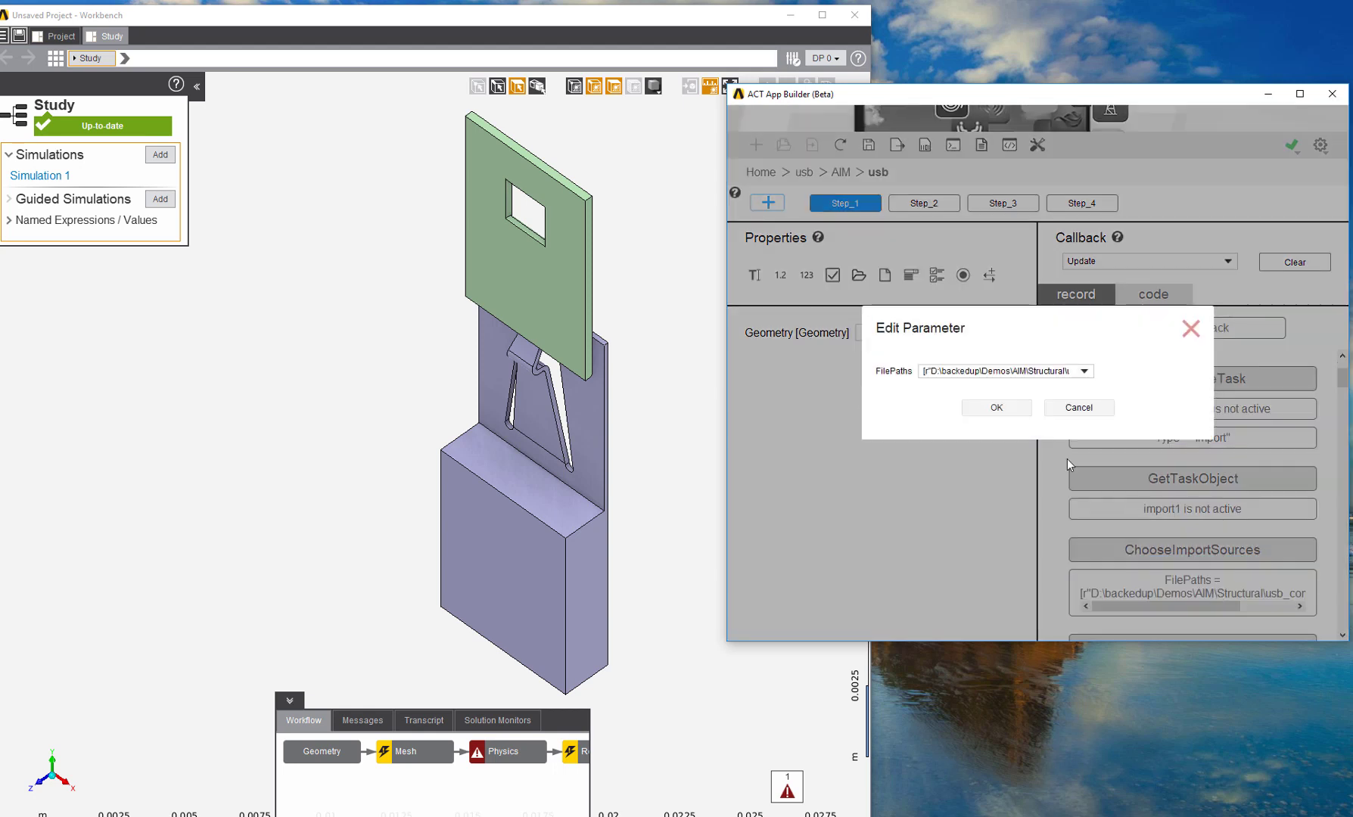
pyautogui.click(1048, 370)
pyautogui.click(1013, 395)
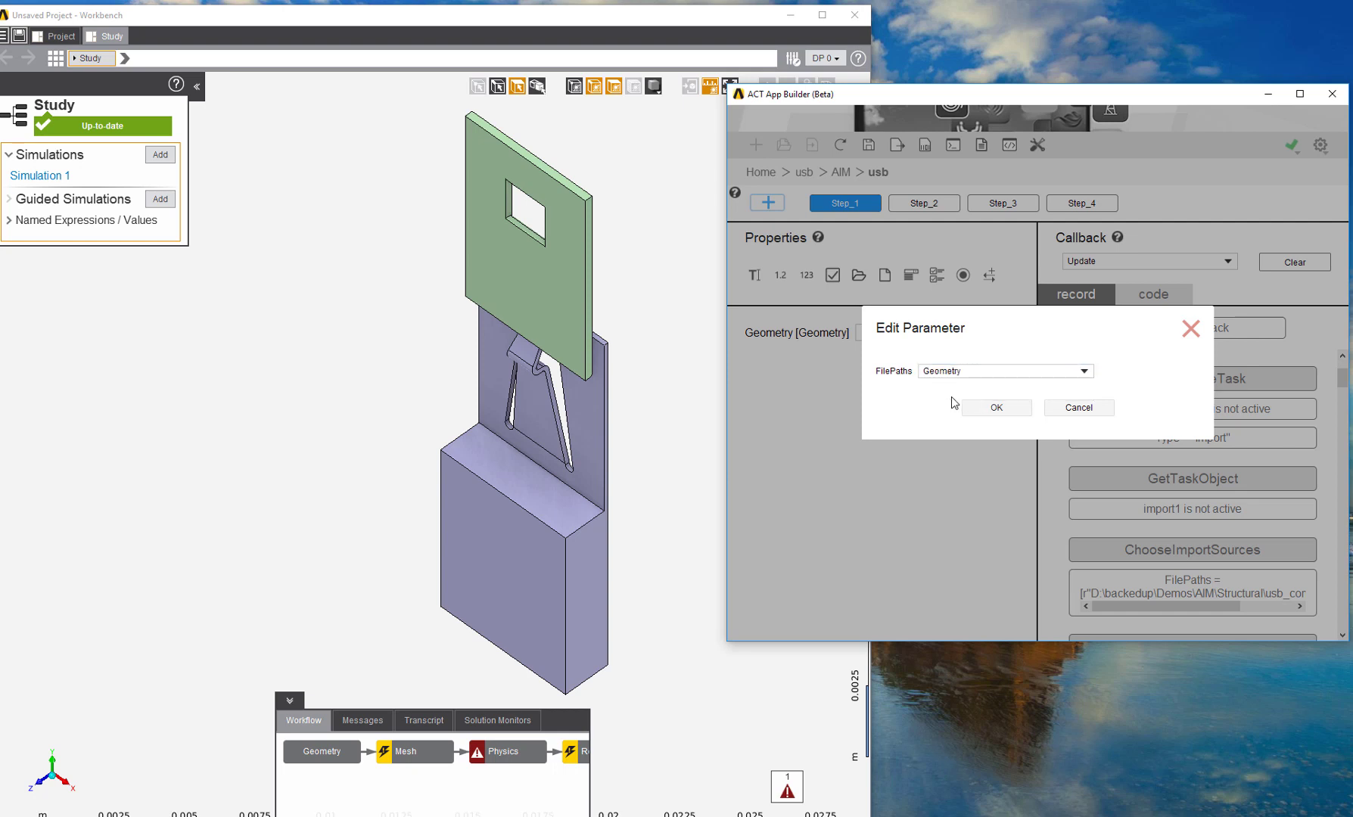
pyautogui.click(998, 408)
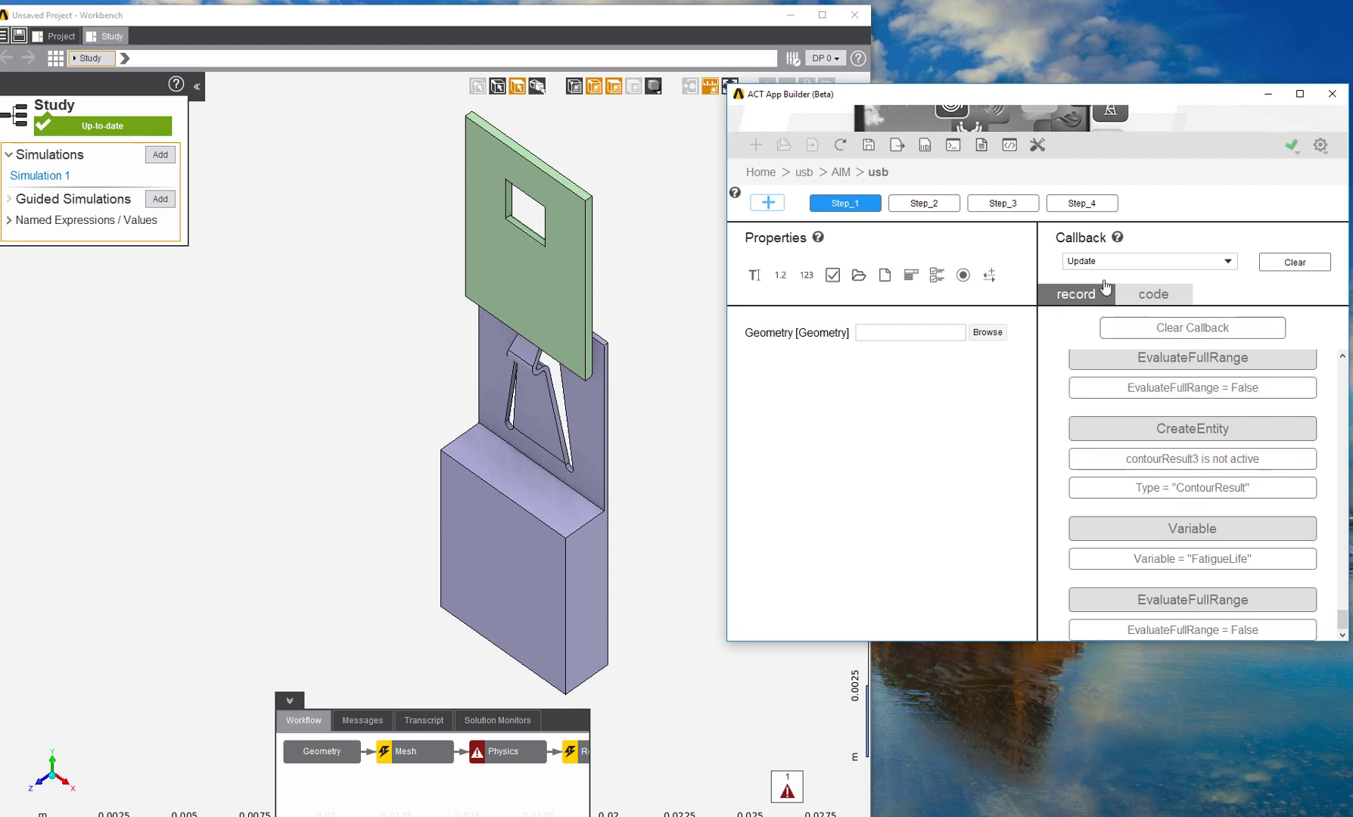
# Start recording the Step_2 update callback and open the Mesh task of the study in Workbench.
pyautogui.click(931, 210)
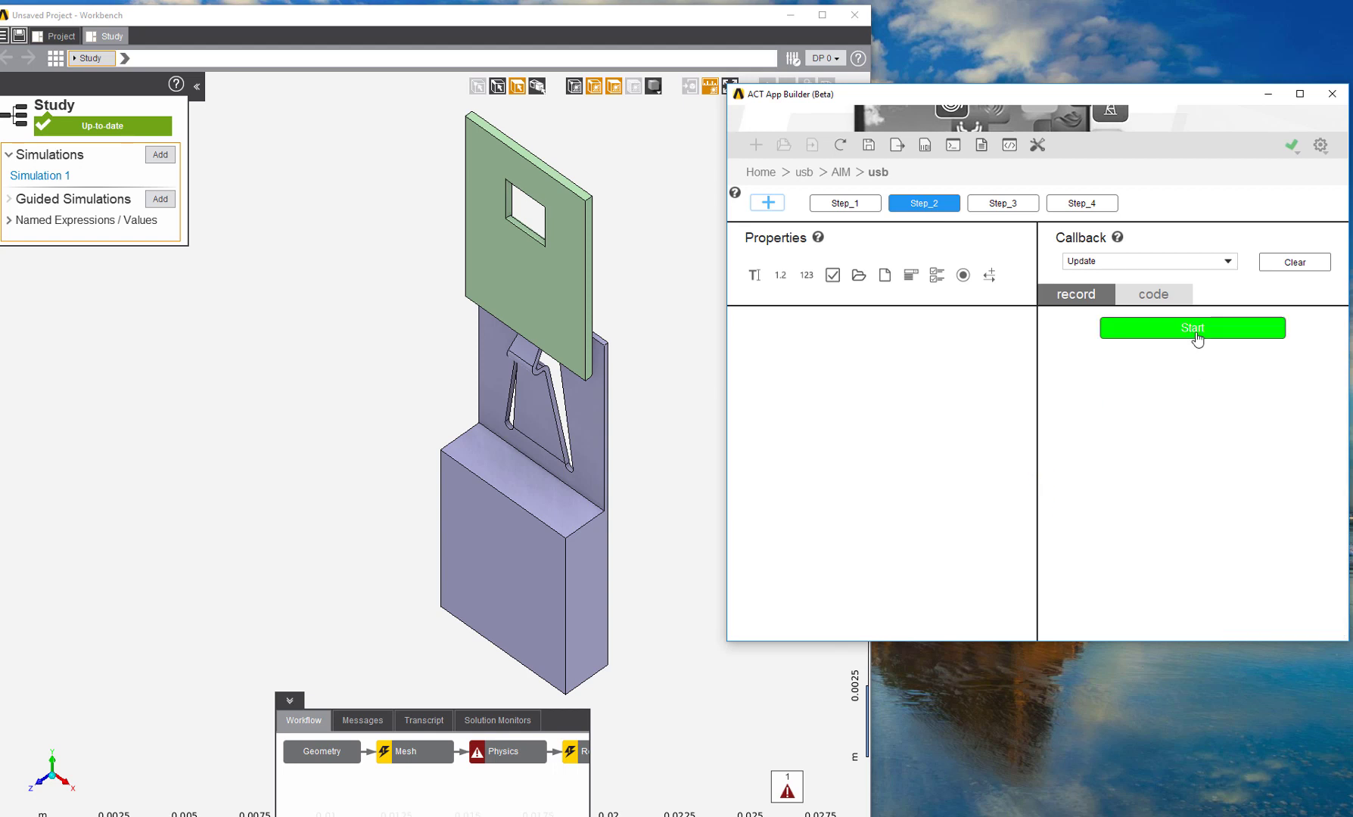
pyautogui.click(1194, 333)
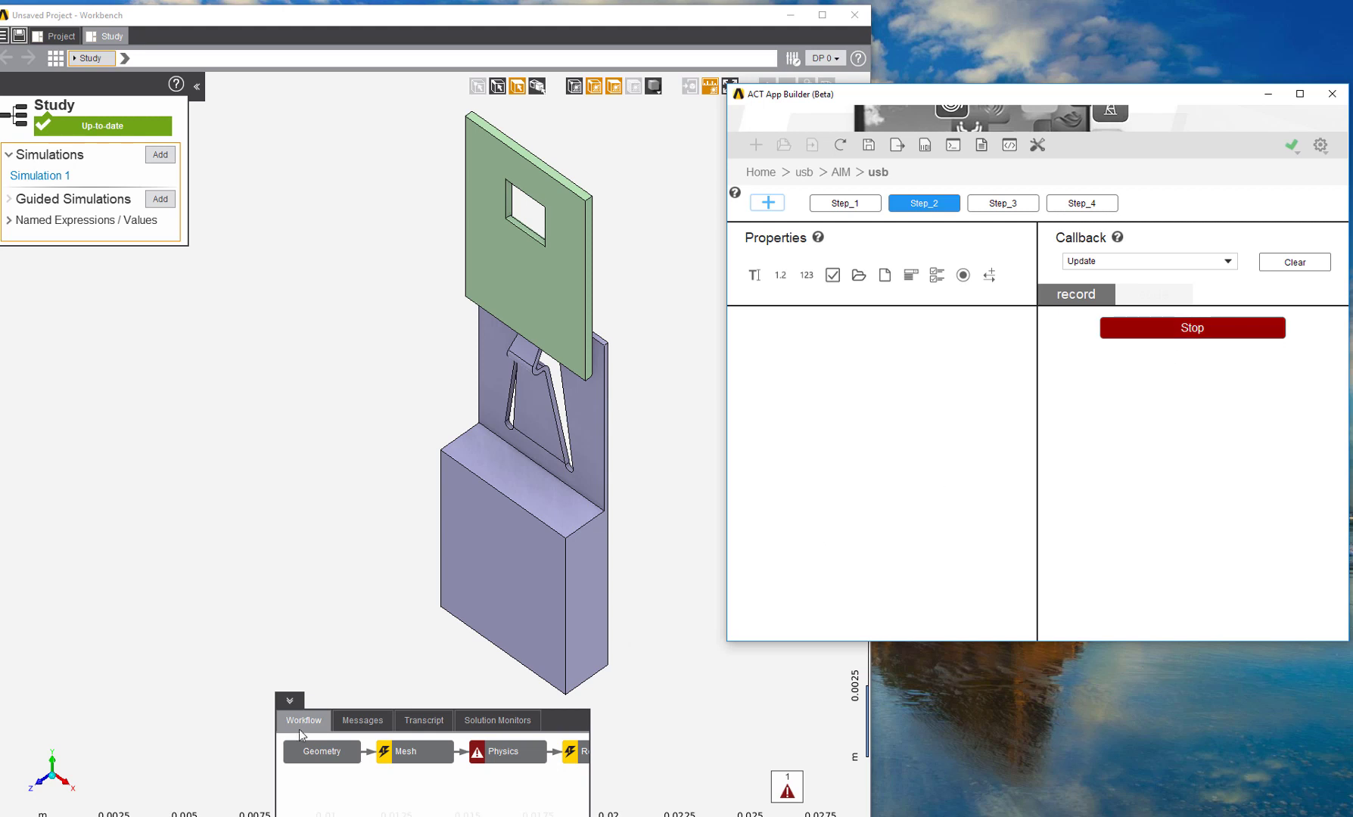
pyautogui.click(424, 752)
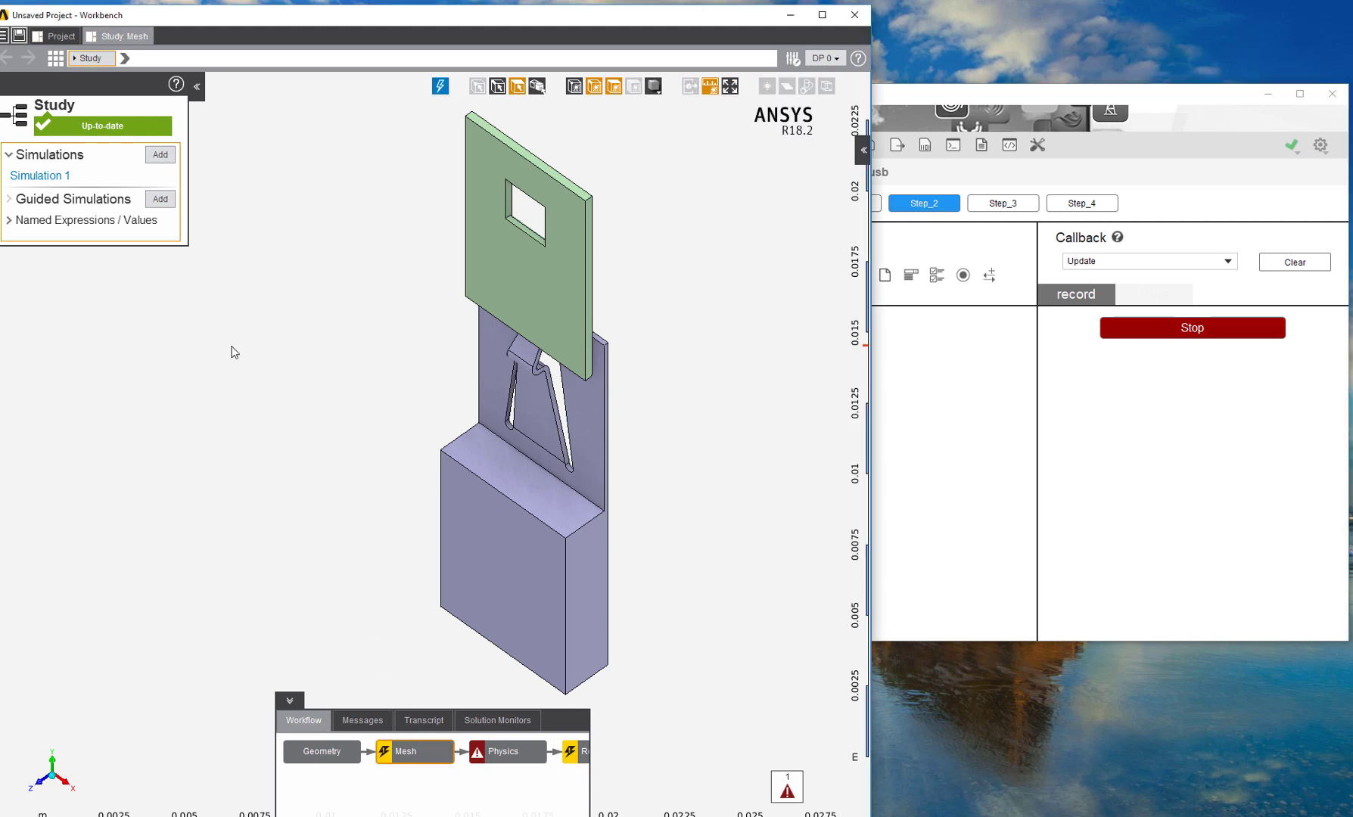
pyautogui.click(409, 758)
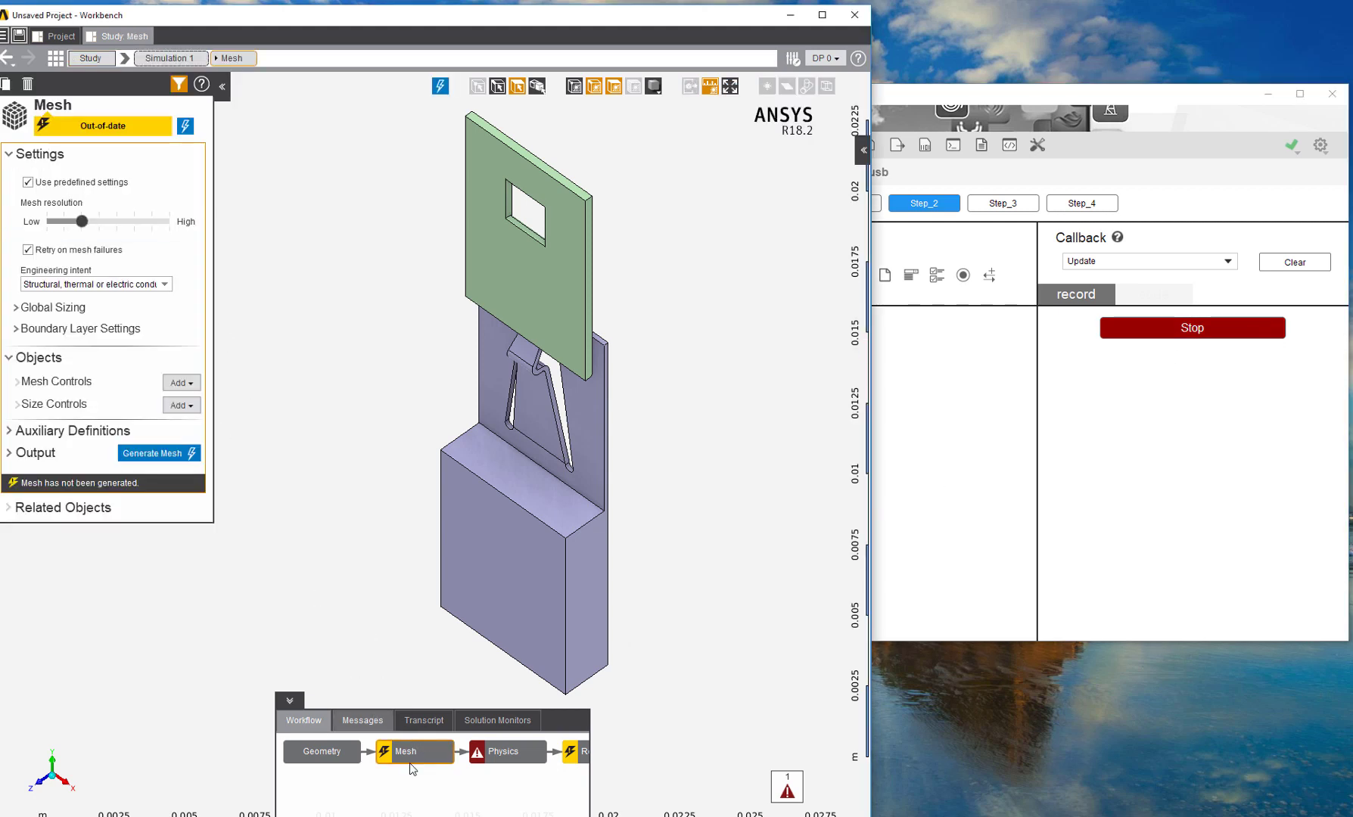
# Turn off the predefined mesh settings, choose the Curvature size function, and set the curvature normal angle to 45 degrees.
pyautogui.click(18, 309)
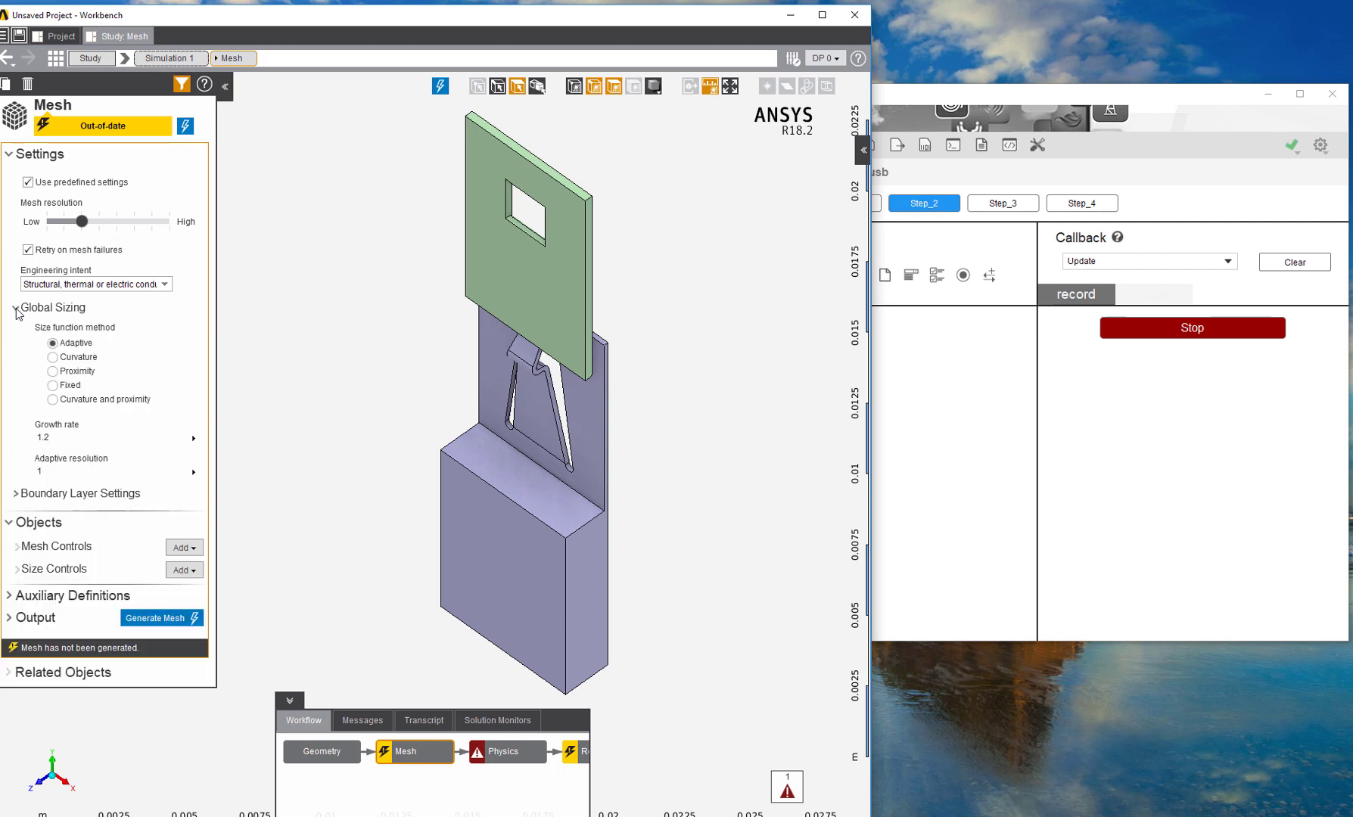
pyautogui.click(28, 182)
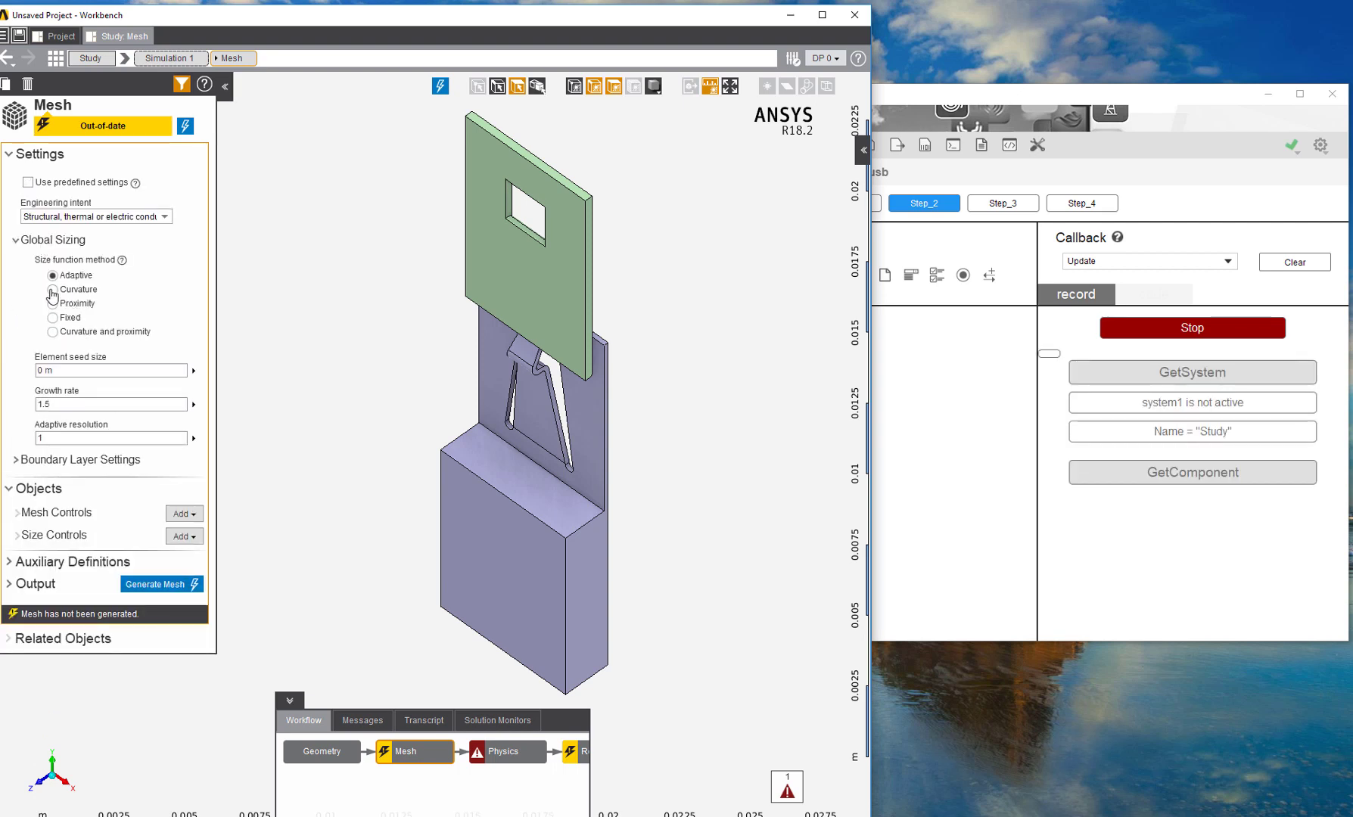
pyautogui.click(58, 289)
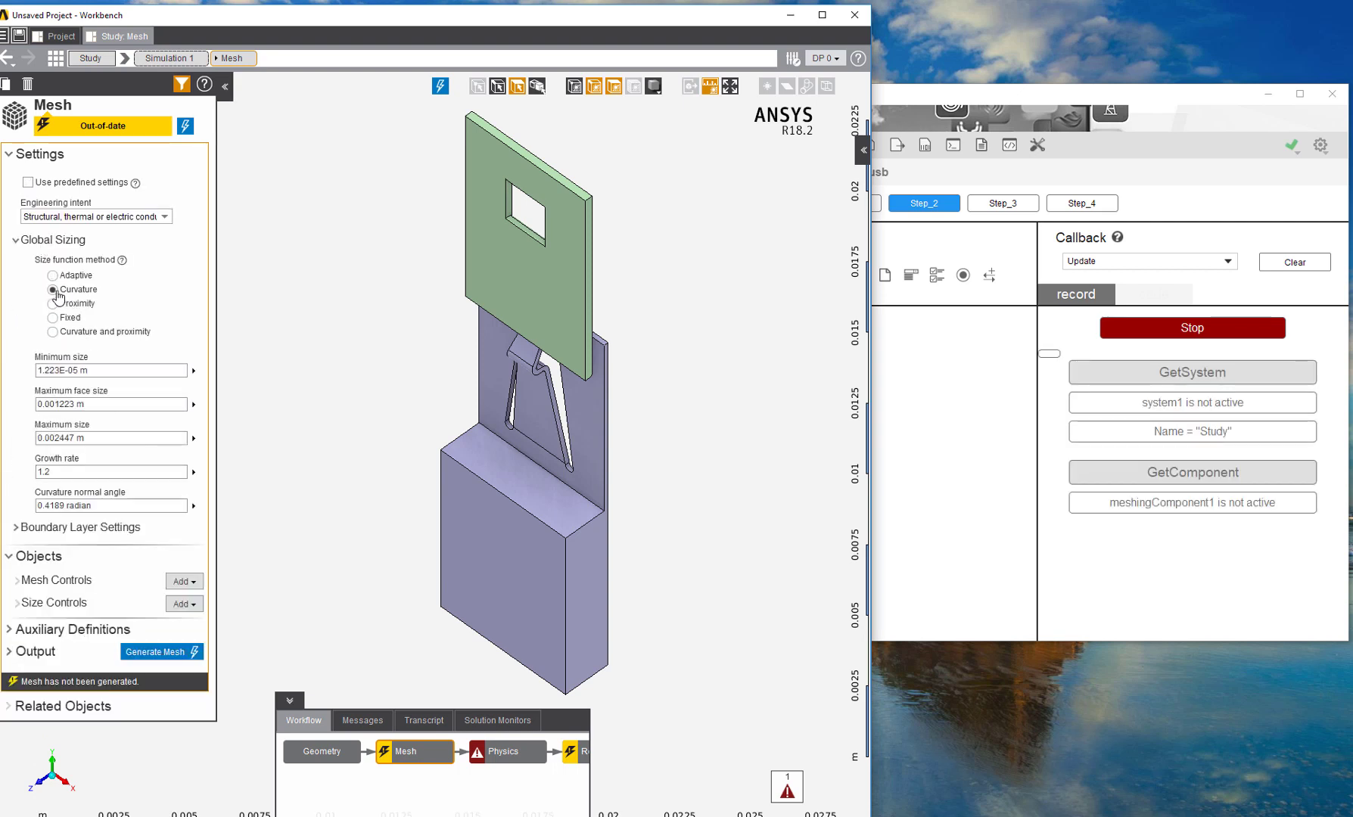
pyautogui.click(101, 505)
pyautogui.write('45')
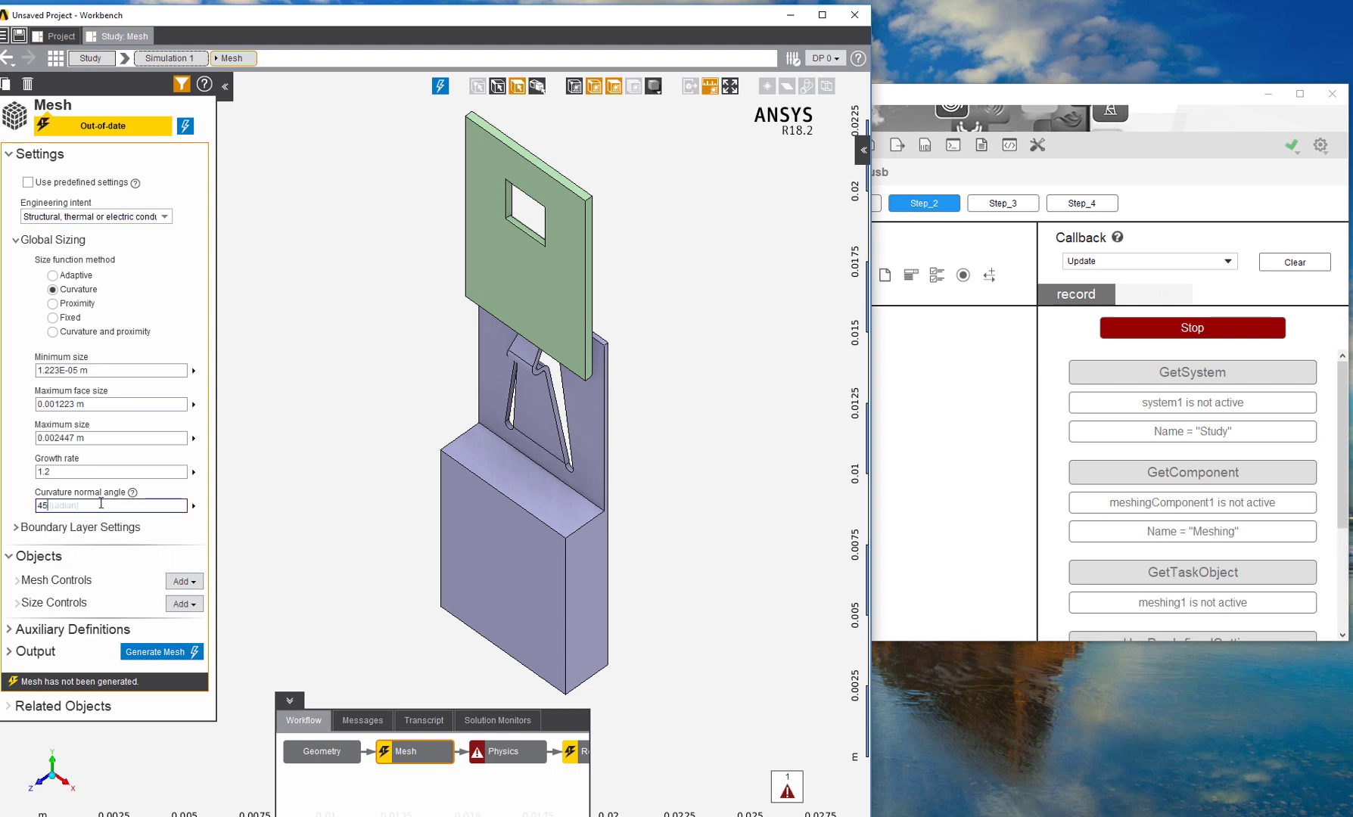
pyautogui.write('[deg')
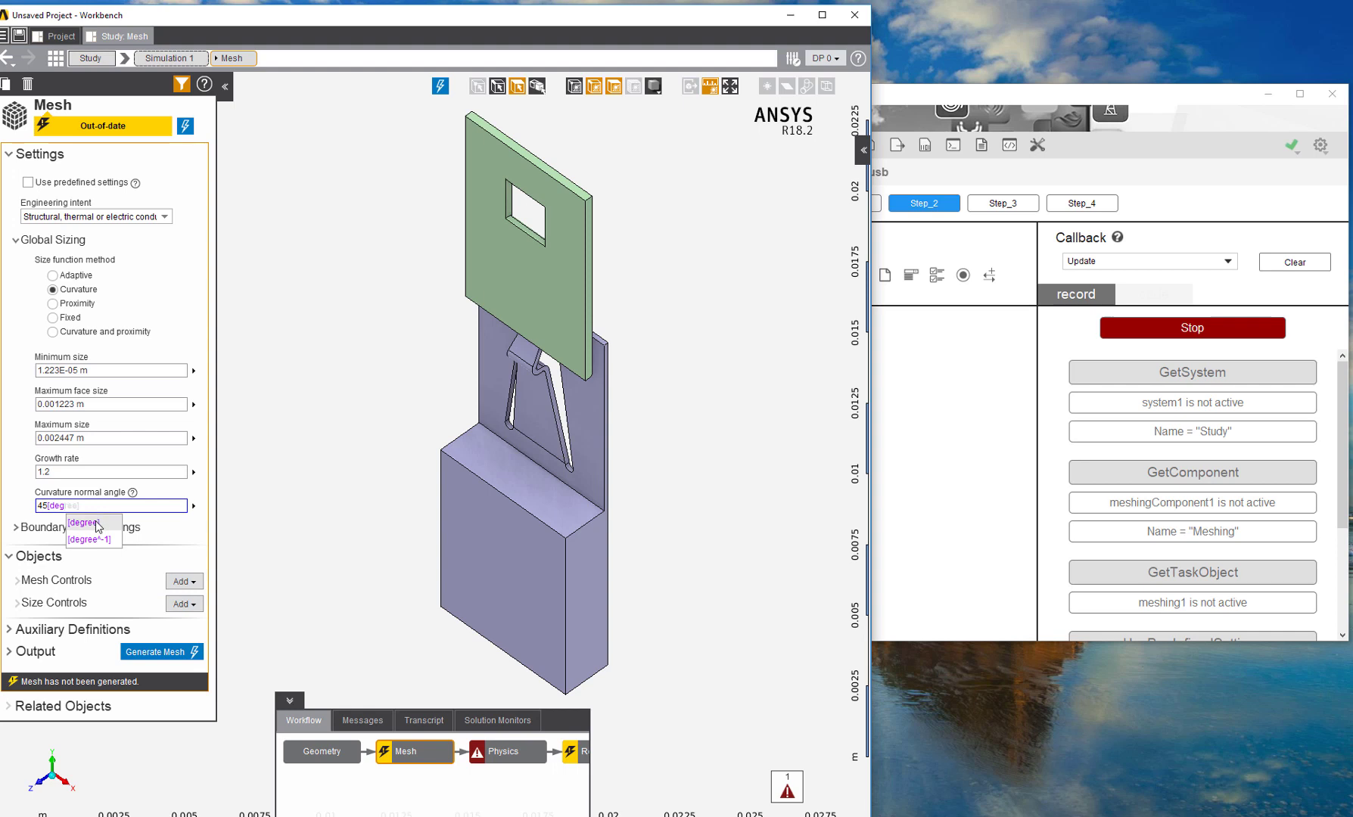
pyautogui.click(95, 523)
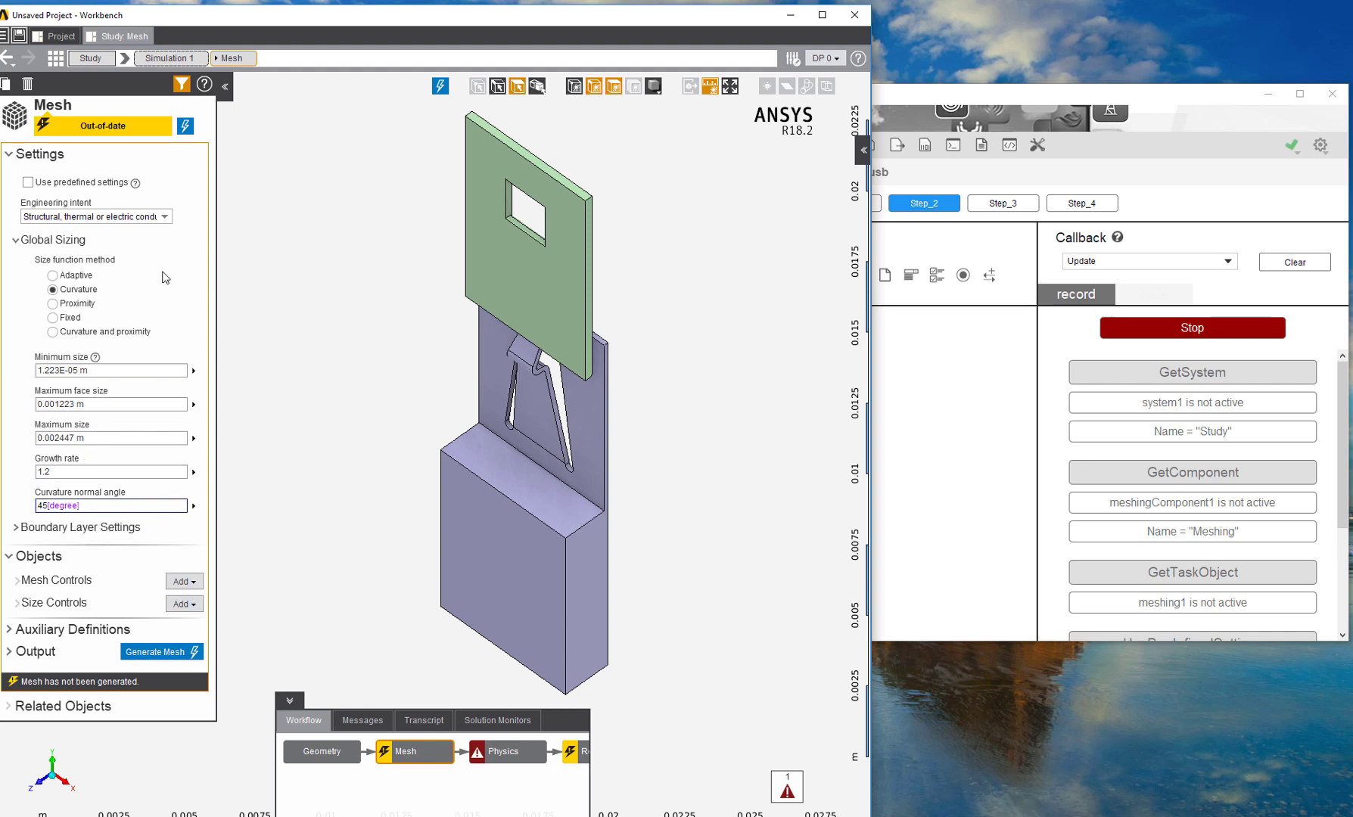
# Generate the mesh and show its node and element statistics.
pyautogui.click(184, 127)
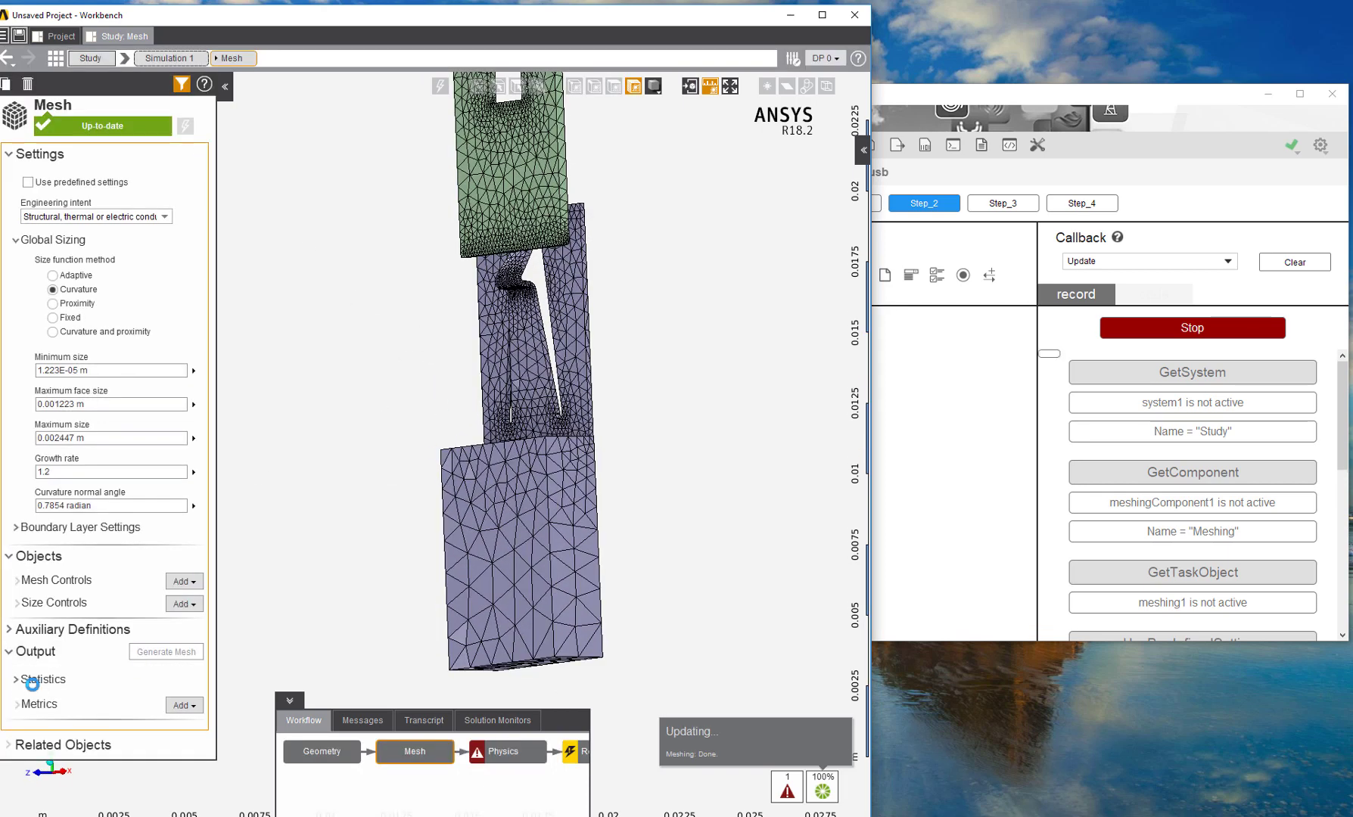
pyautogui.click(17, 681)
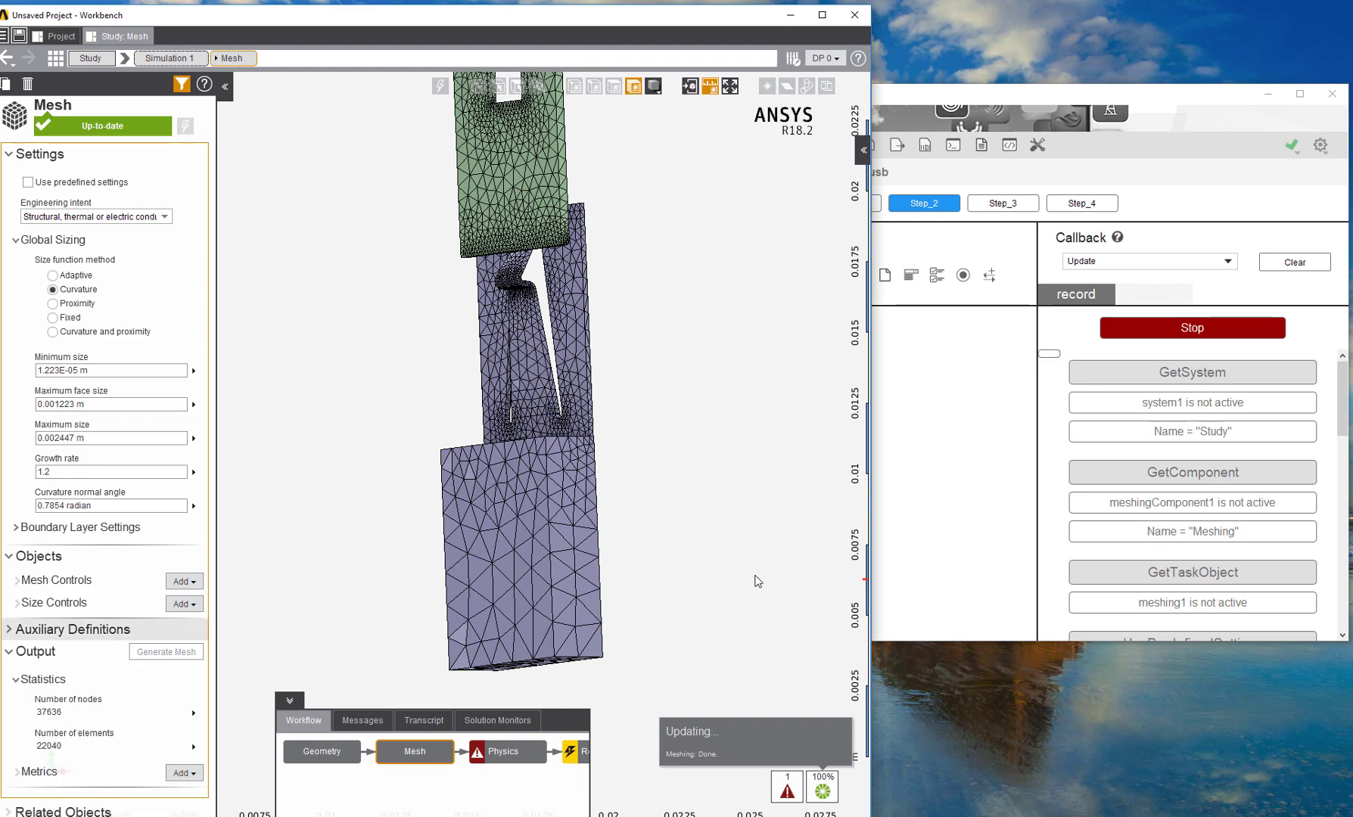
pyautogui.moveTo(575, 422); pyautogui.dragTo(241, 447, button='middle')
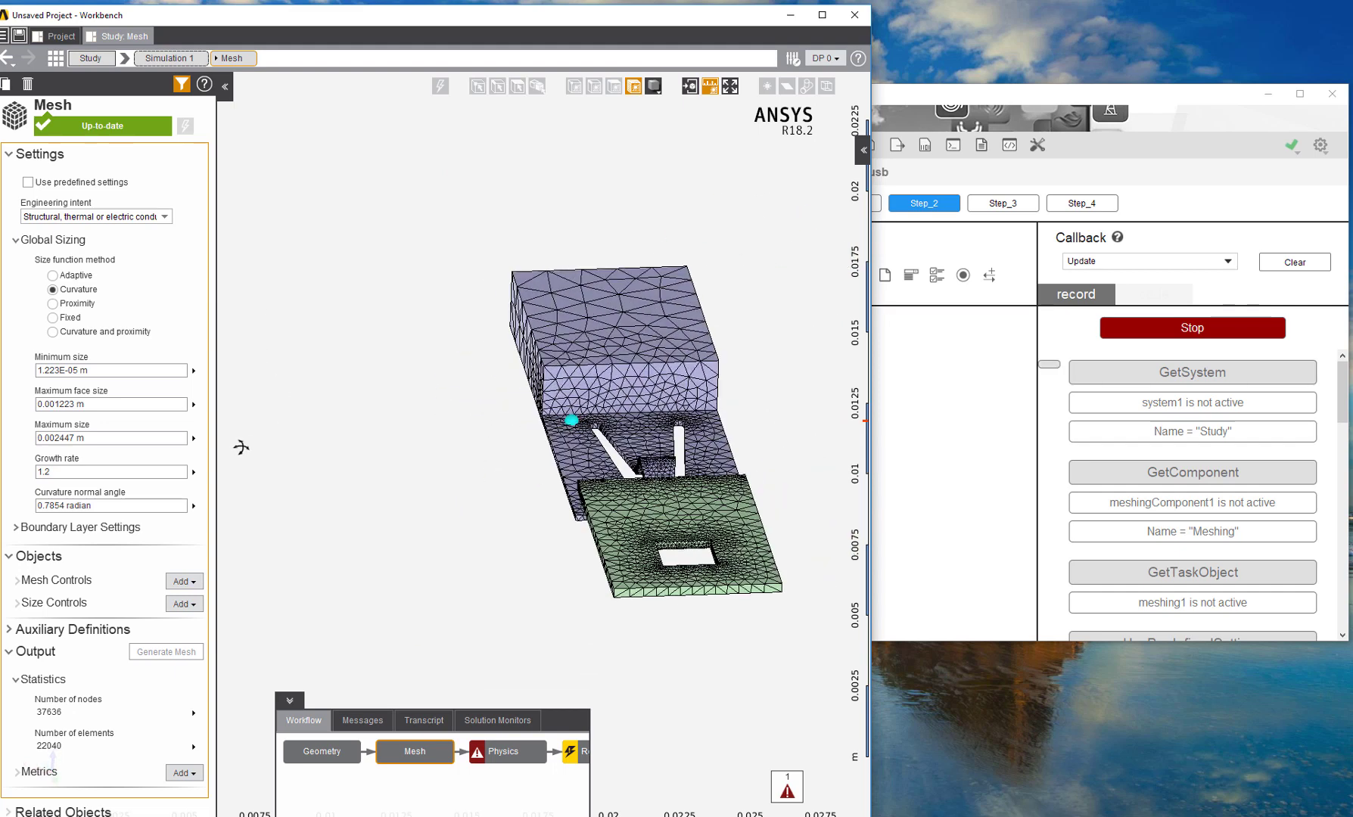
# Add a structural support on the large flat back face of the connector body with the clip in the physics setup.
pyautogui.click(511, 759)
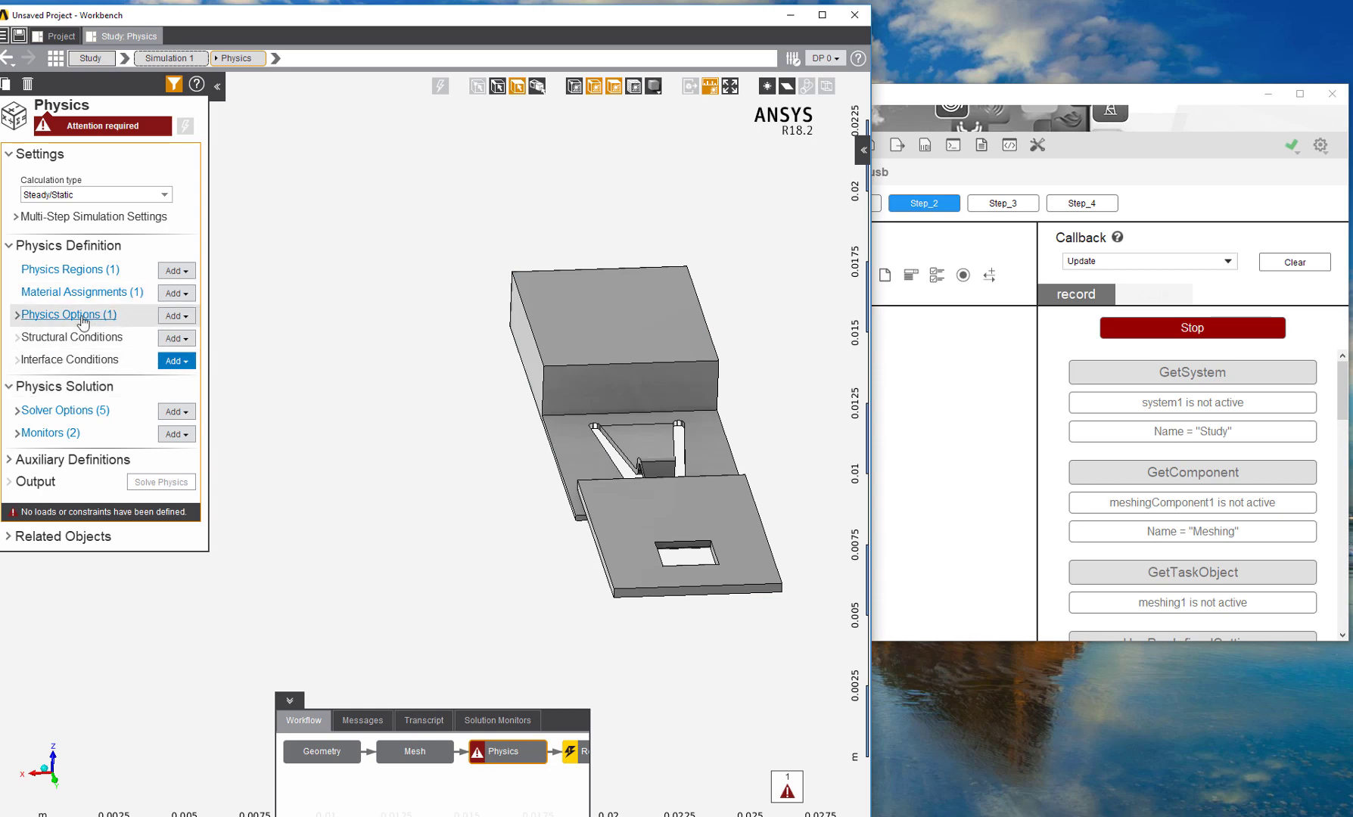
pyautogui.moveTo(393, 363); pyautogui.dragTo(478, 422, button='middle')
pyautogui.click(599, 508)
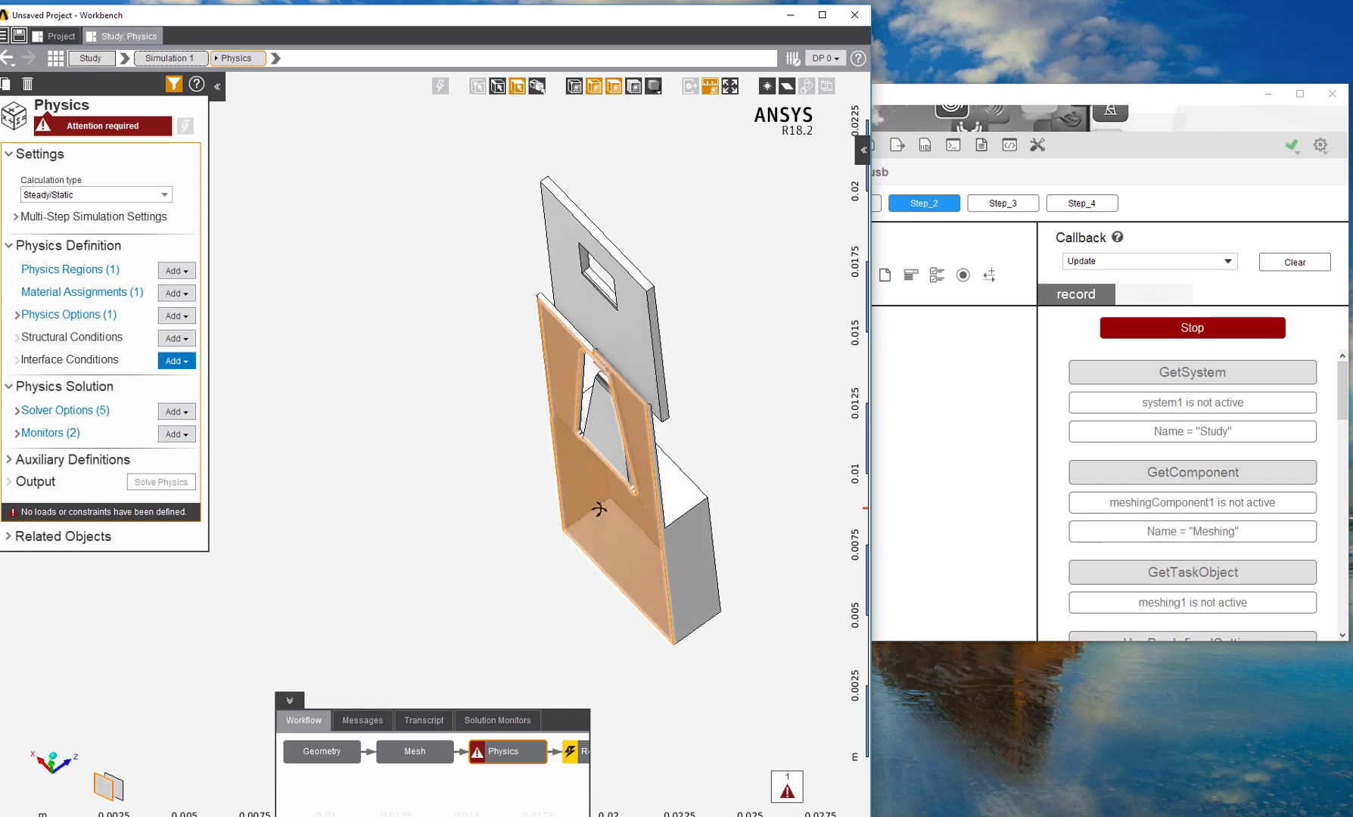
pyautogui.rightClick(599, 510)
pyautogui.moveTo(697, 522)
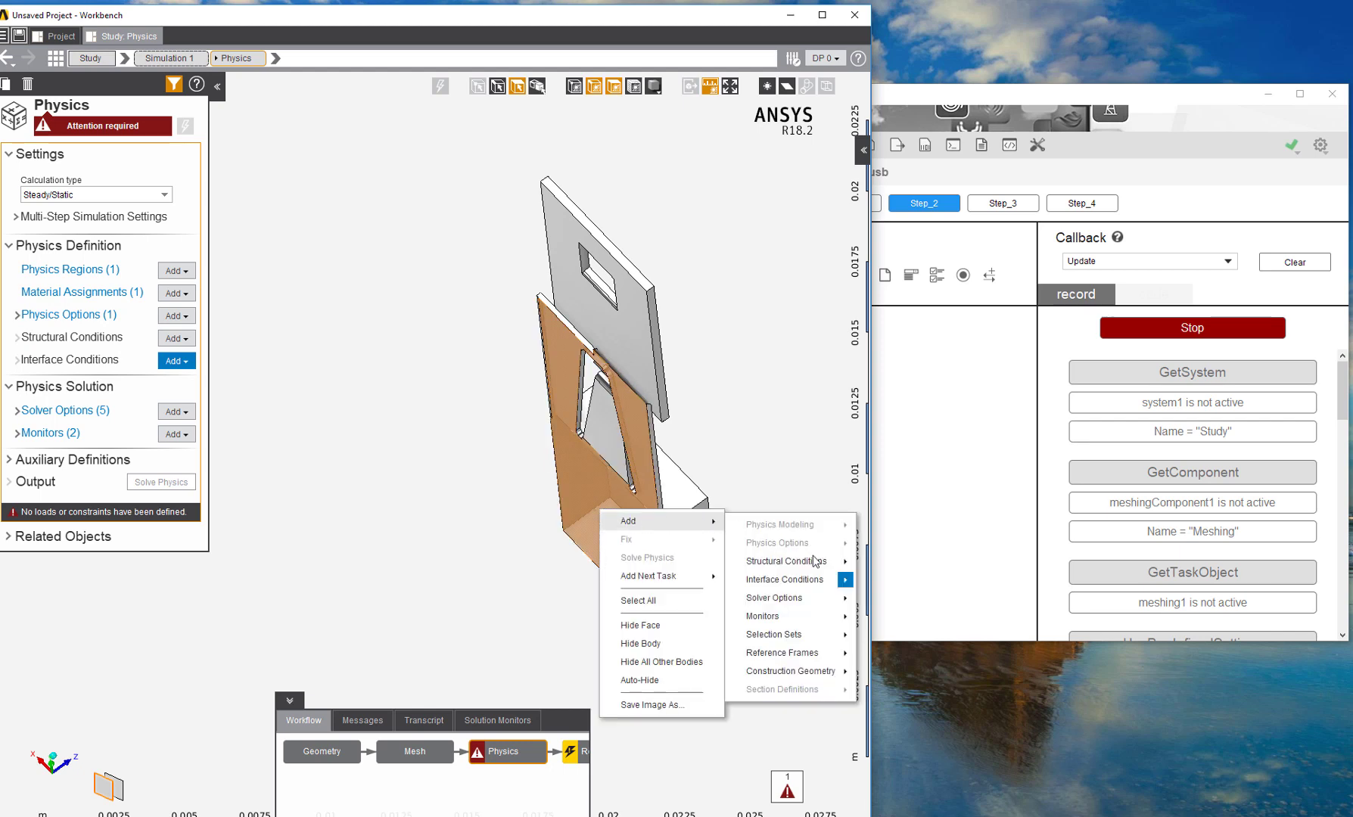
pyautogui.moveTo(813, 560)
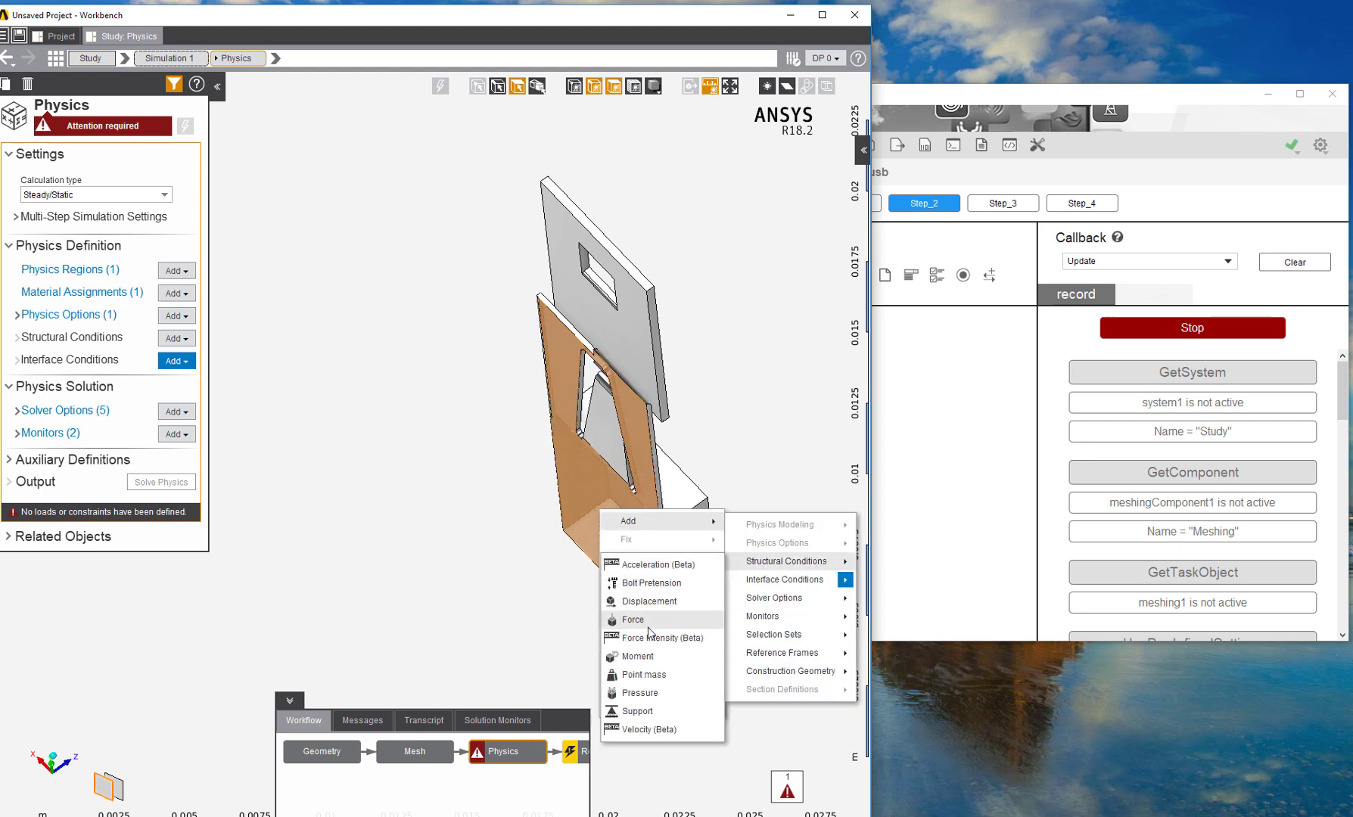
pyautogui.click(640, 711)
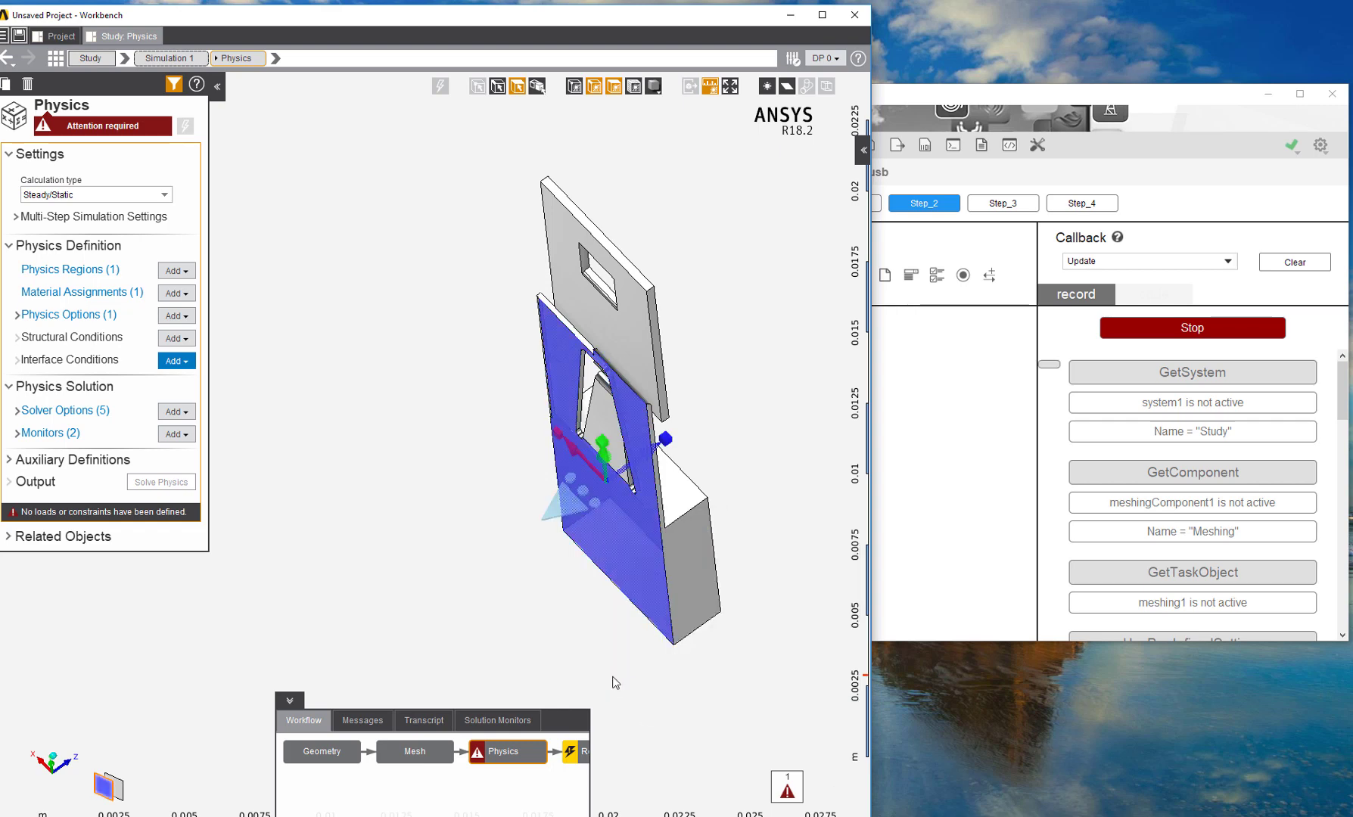
# Add a displacement condition on the large outer face of the plate with the rectangular hole.
pyautogui.moveTo(615, 682); pyautogui.dragTo(502, 396, button='middle')
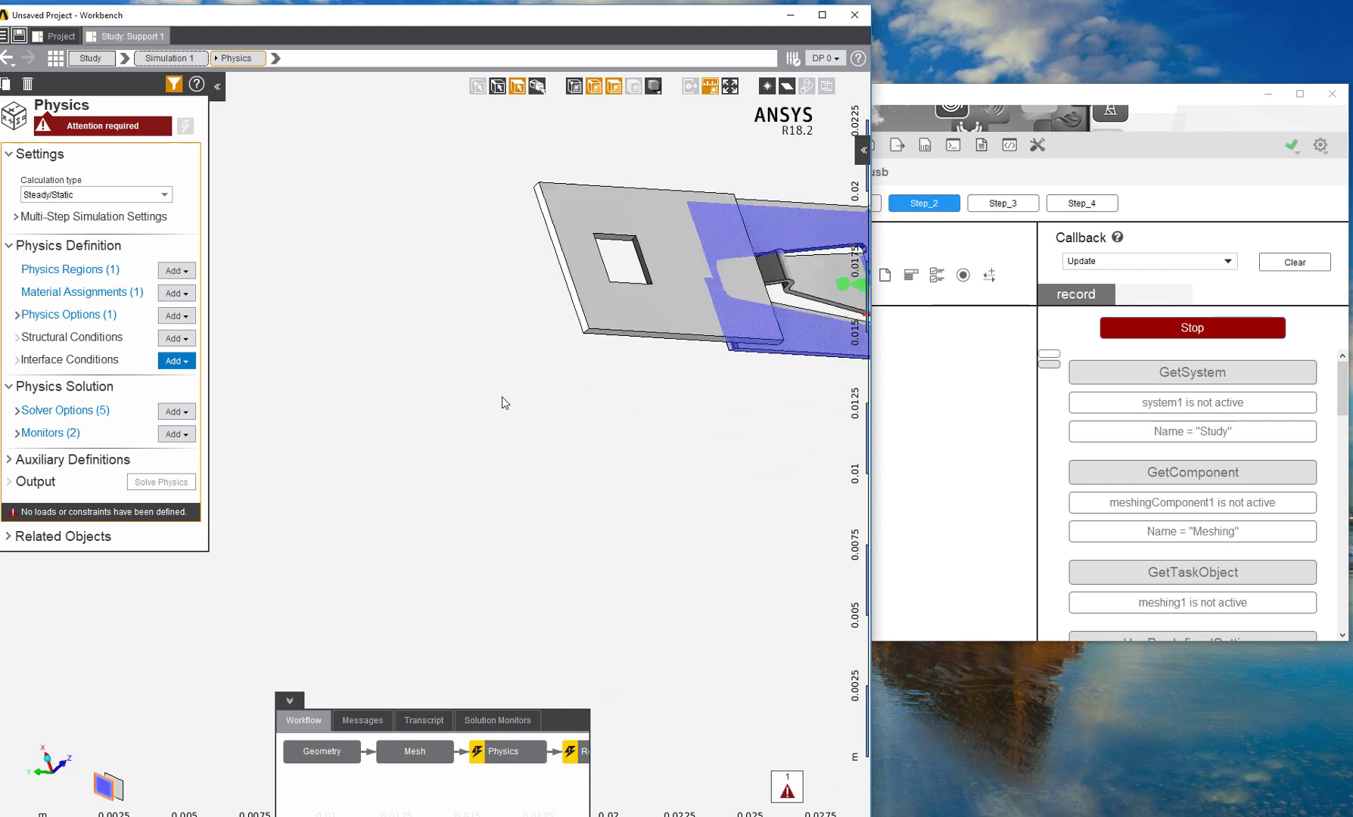
pyautogui.click(641, 309)
pyautogui.rightClick(641, 309)
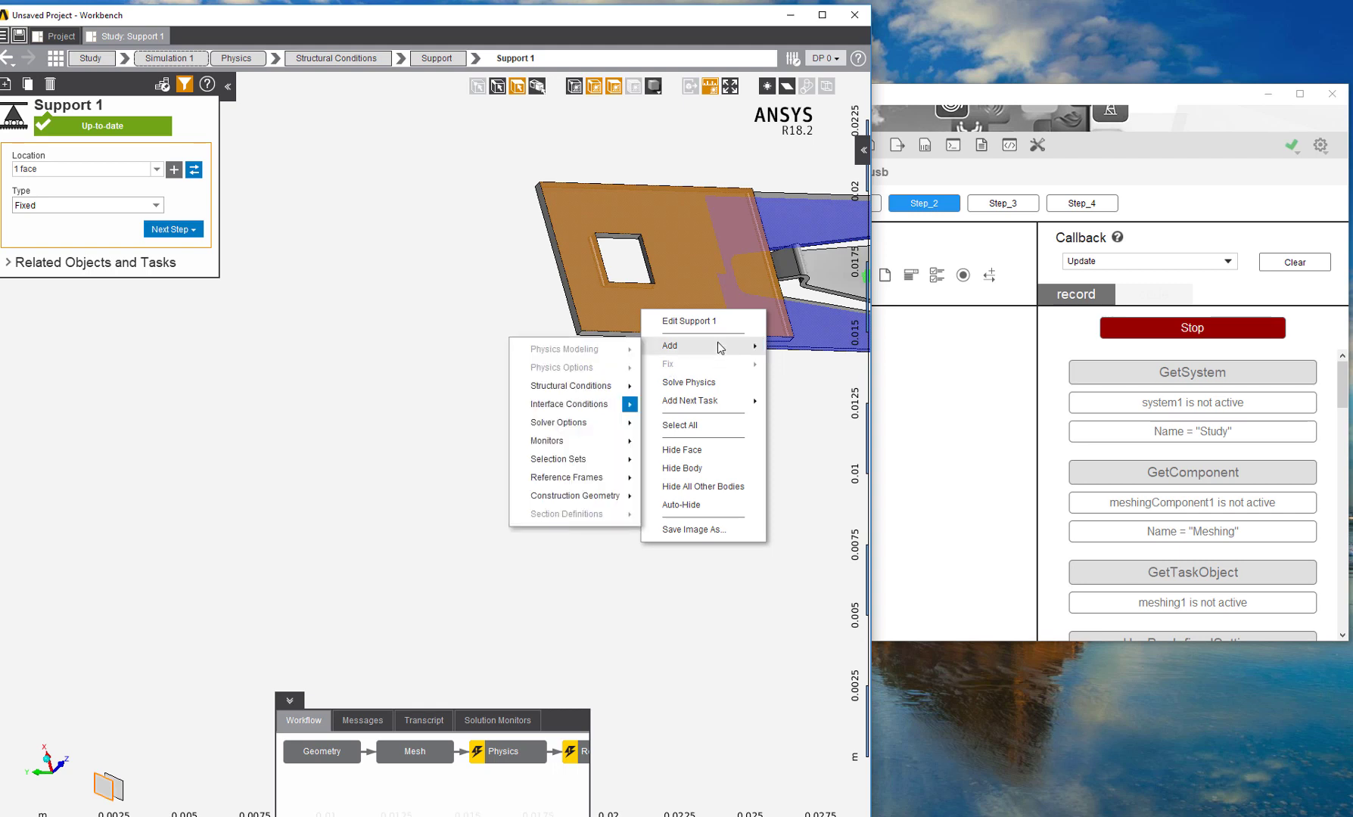
pyautogui.moveTo(704, 358)
pyautogui.moveTo(575, 404)
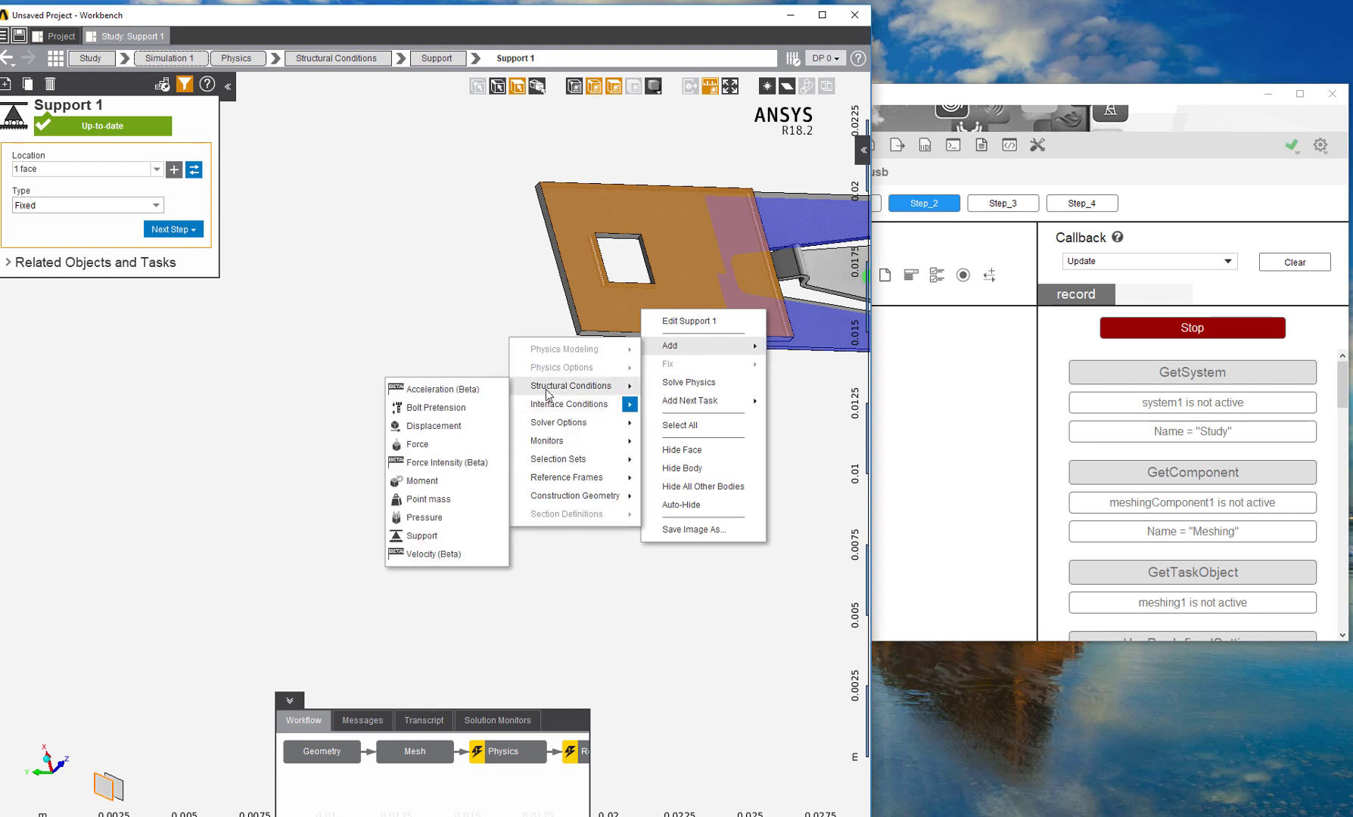
pyautogui.click(424, 428)
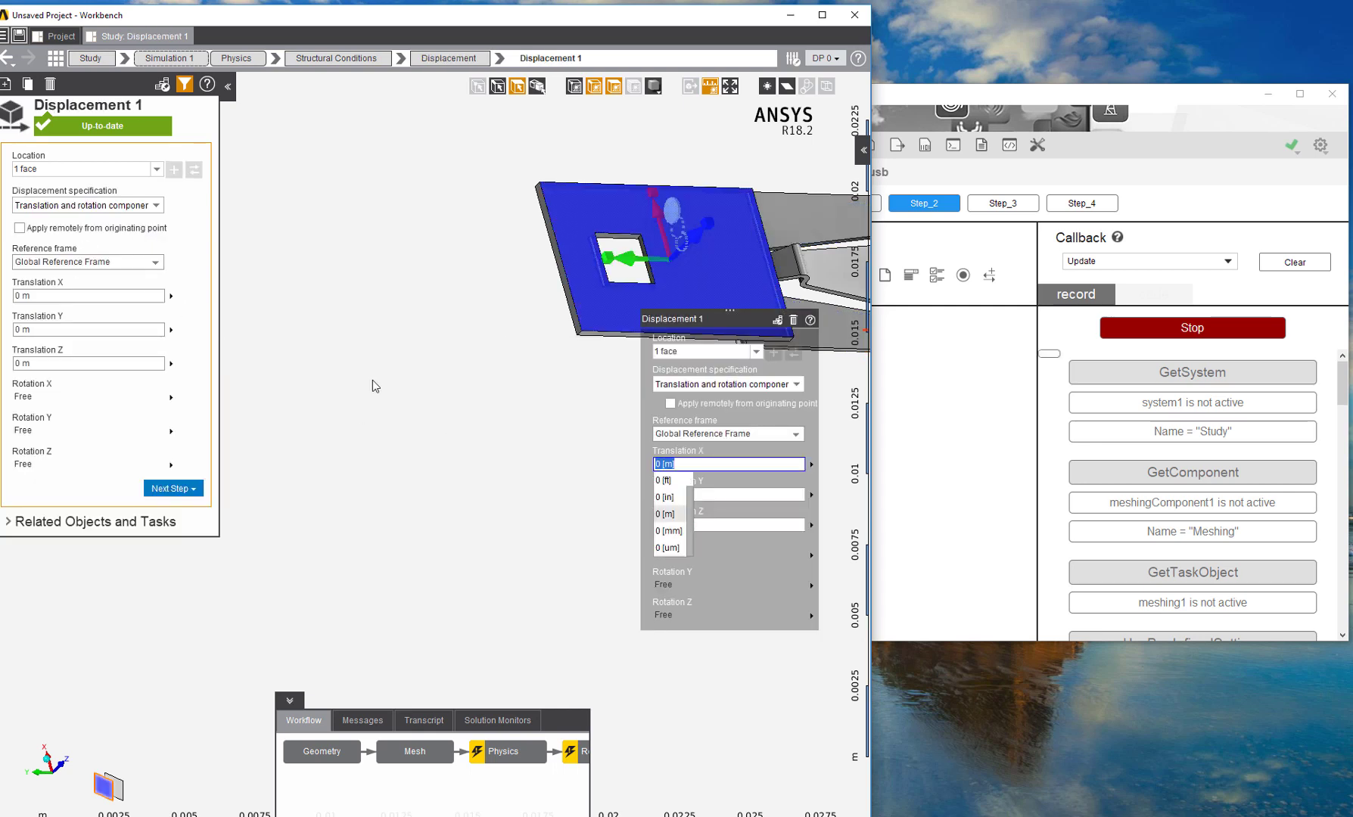
# Set the displacement's Translation Y to -7 mm.
pyautogui.click(53, 331)
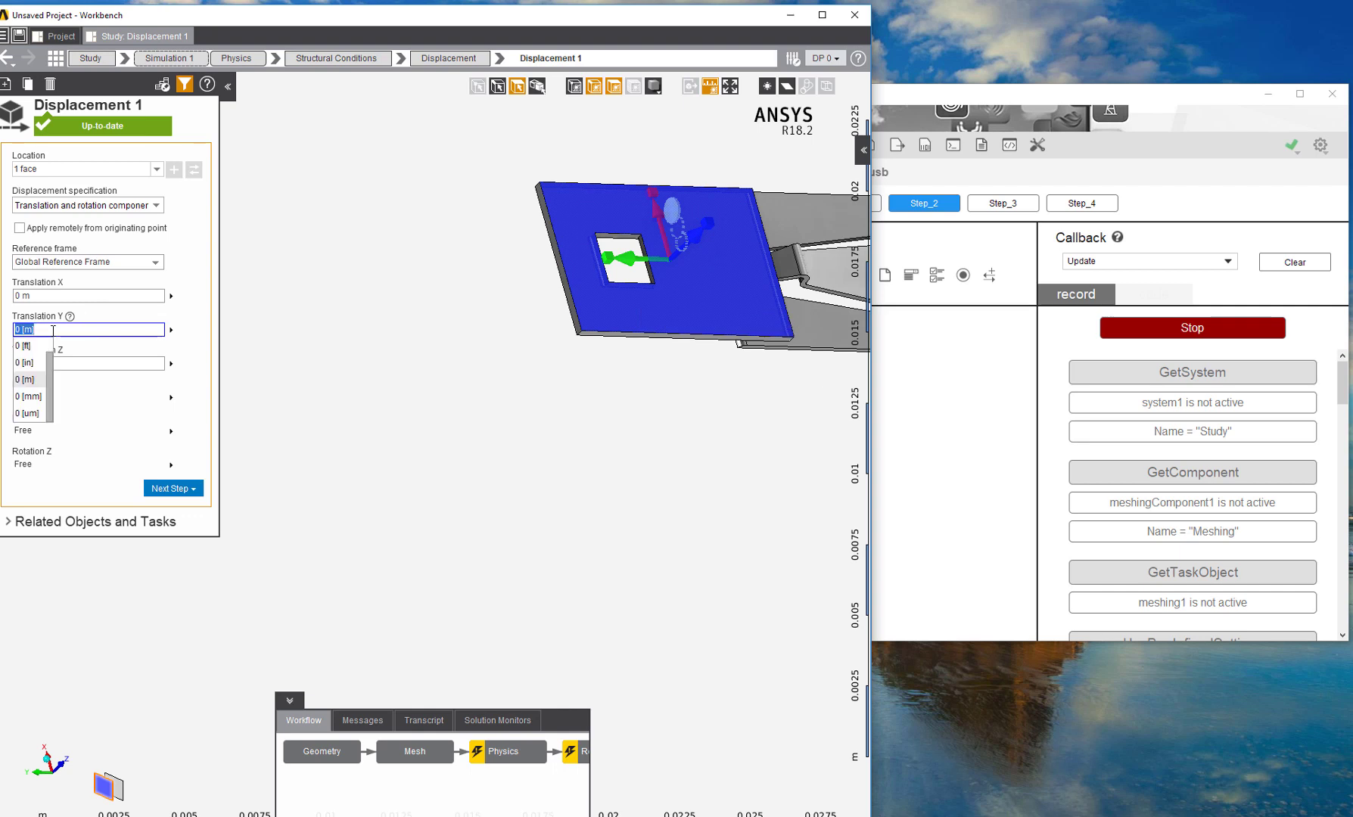
pyautogui.write('-7')
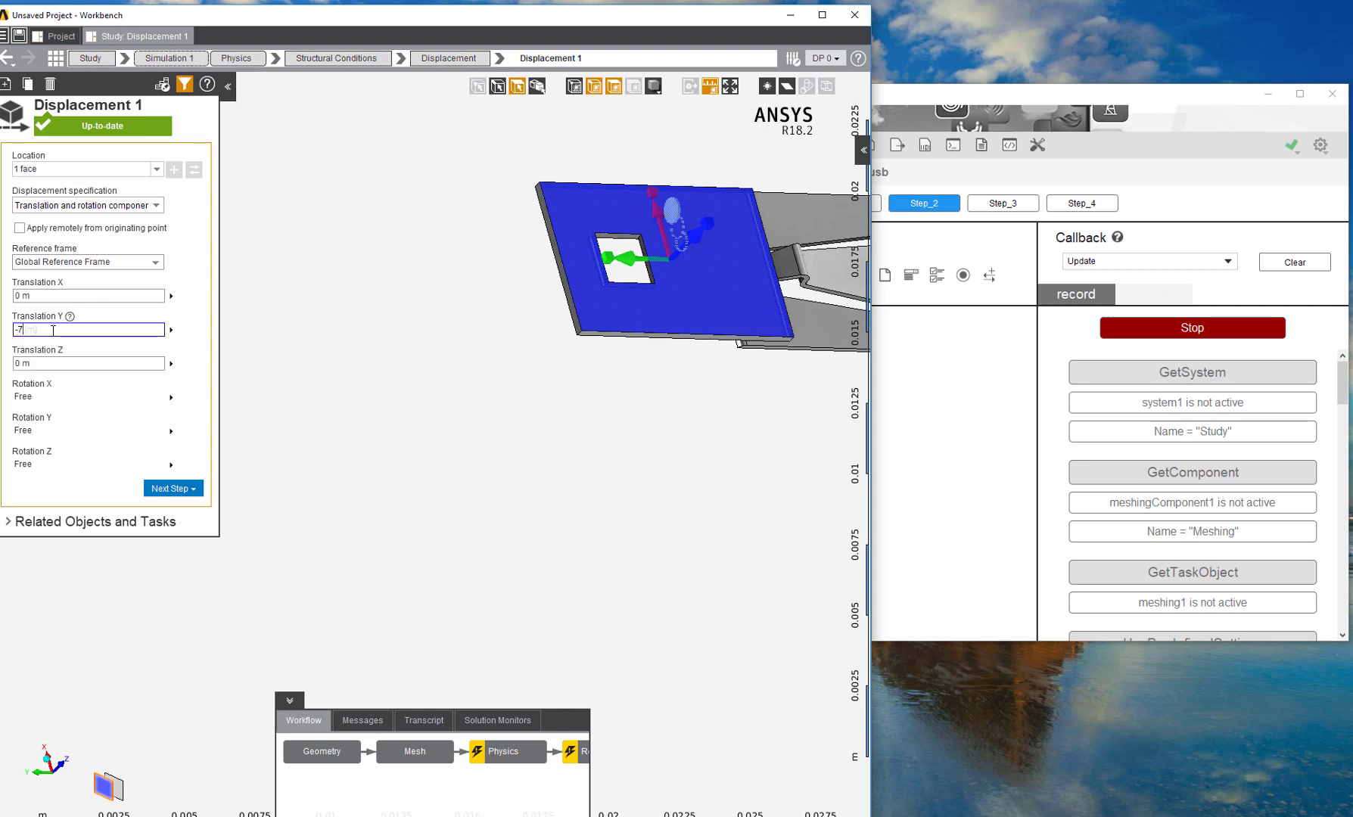
pyautogui.write('0')
pyautogui.press('Down')
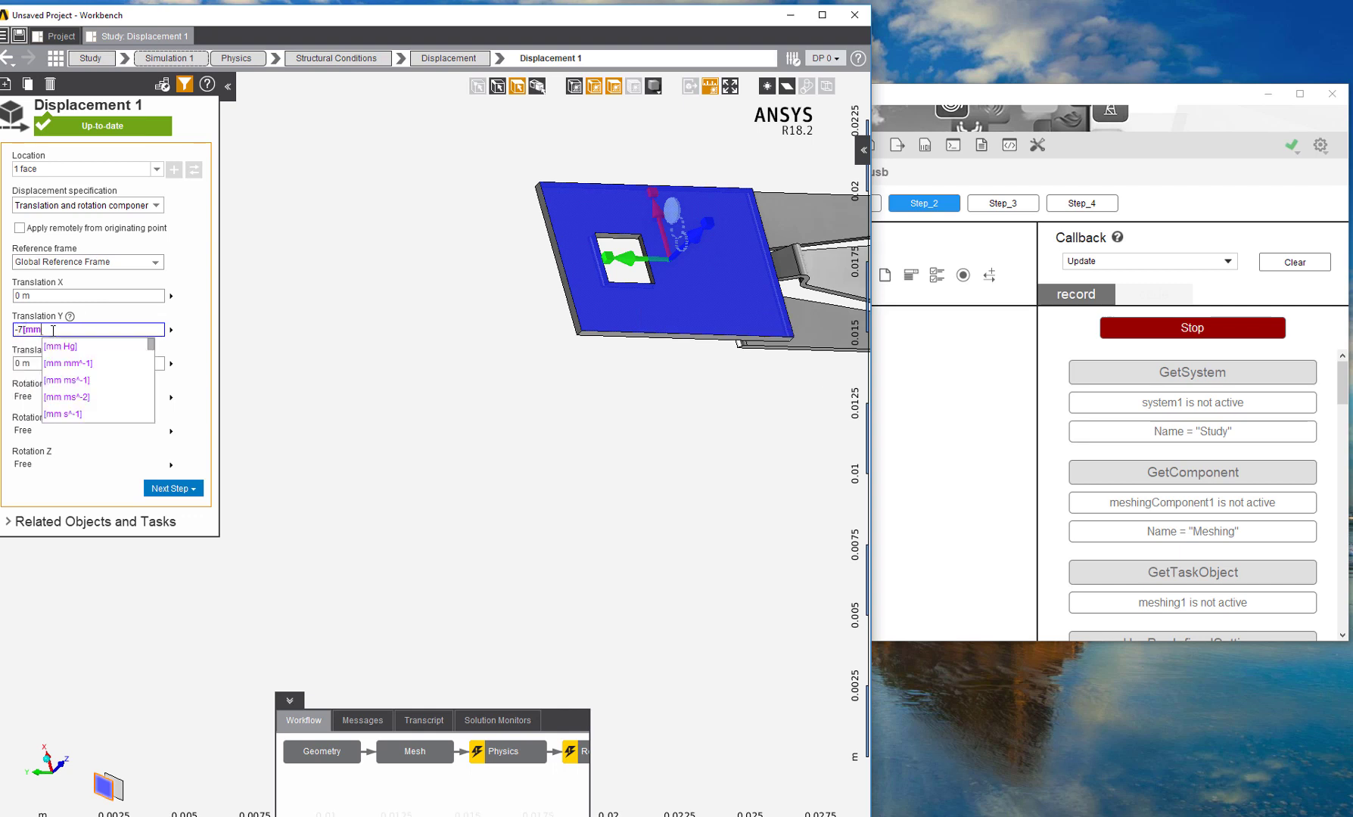
pyautogui.press('Return')
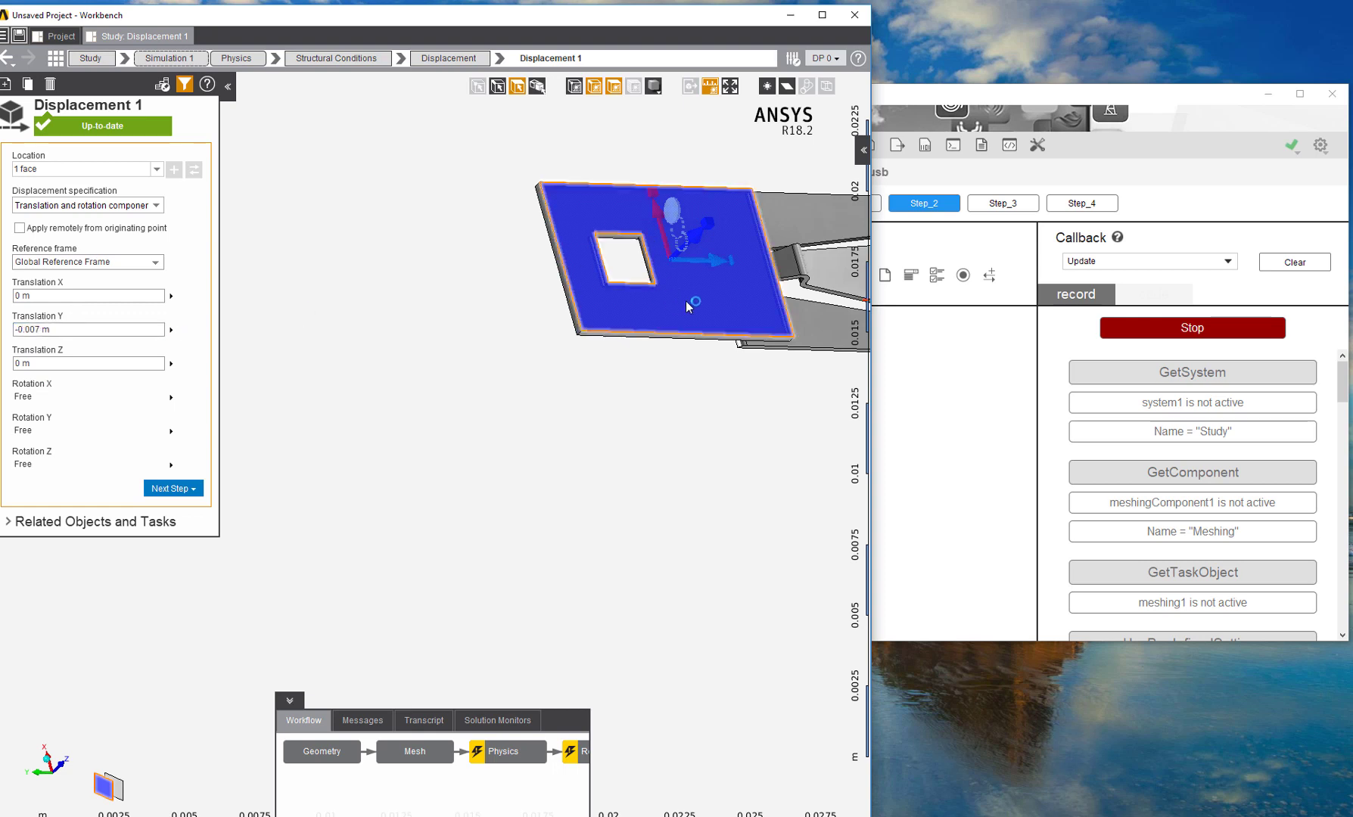
# Set the displacement's Translation Y to -6.5 mm.
pyautogui.click(69, 330)
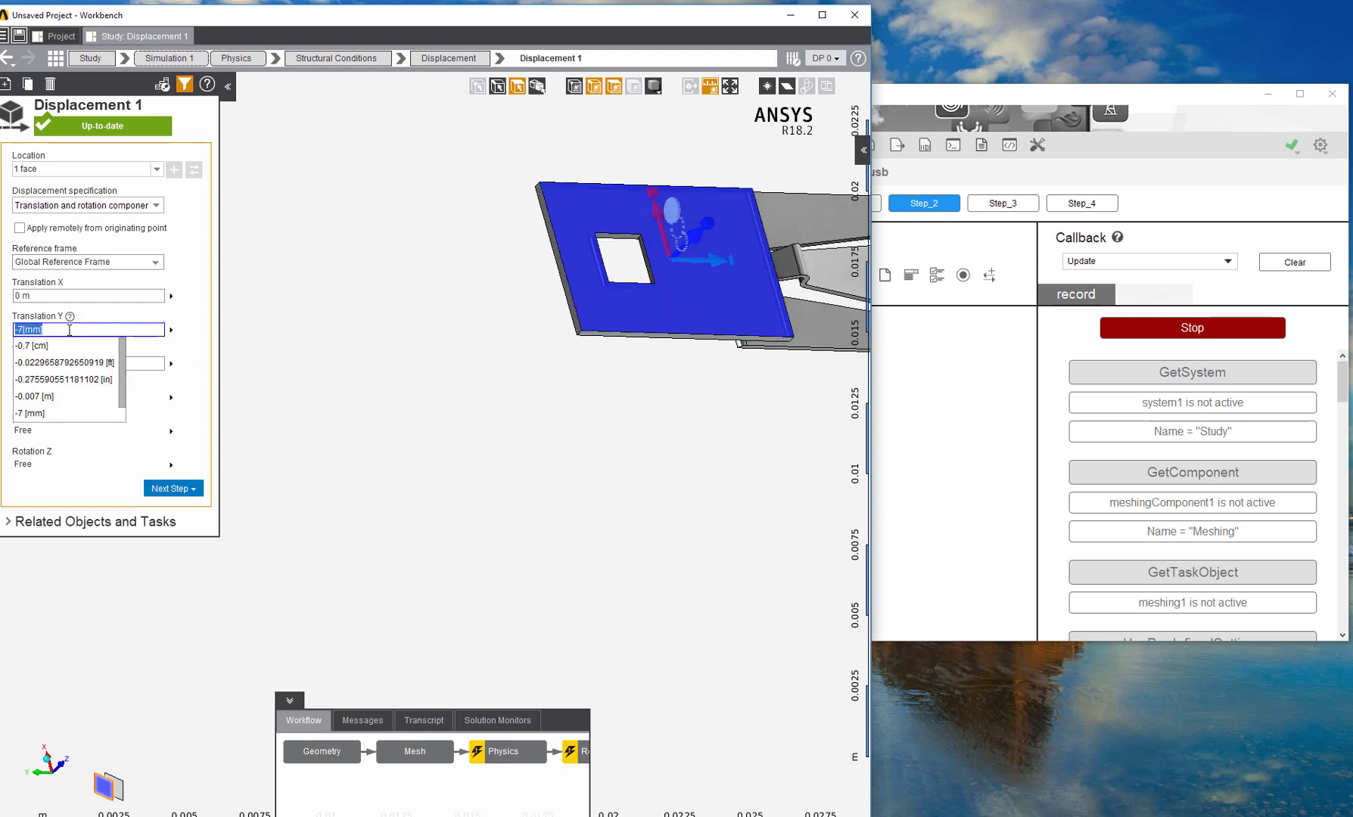
pyautogui.write('-6.5')
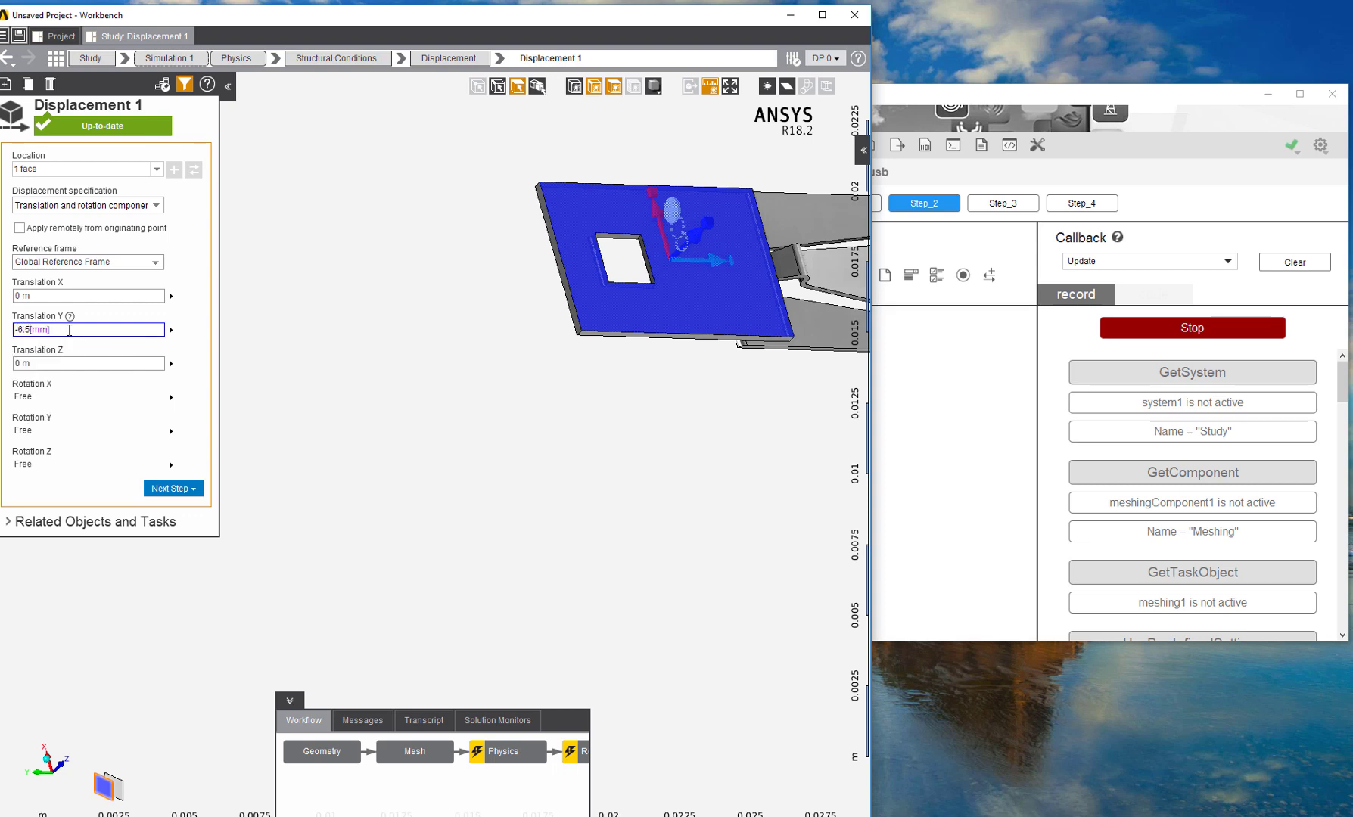
pyautogui.press('Return')
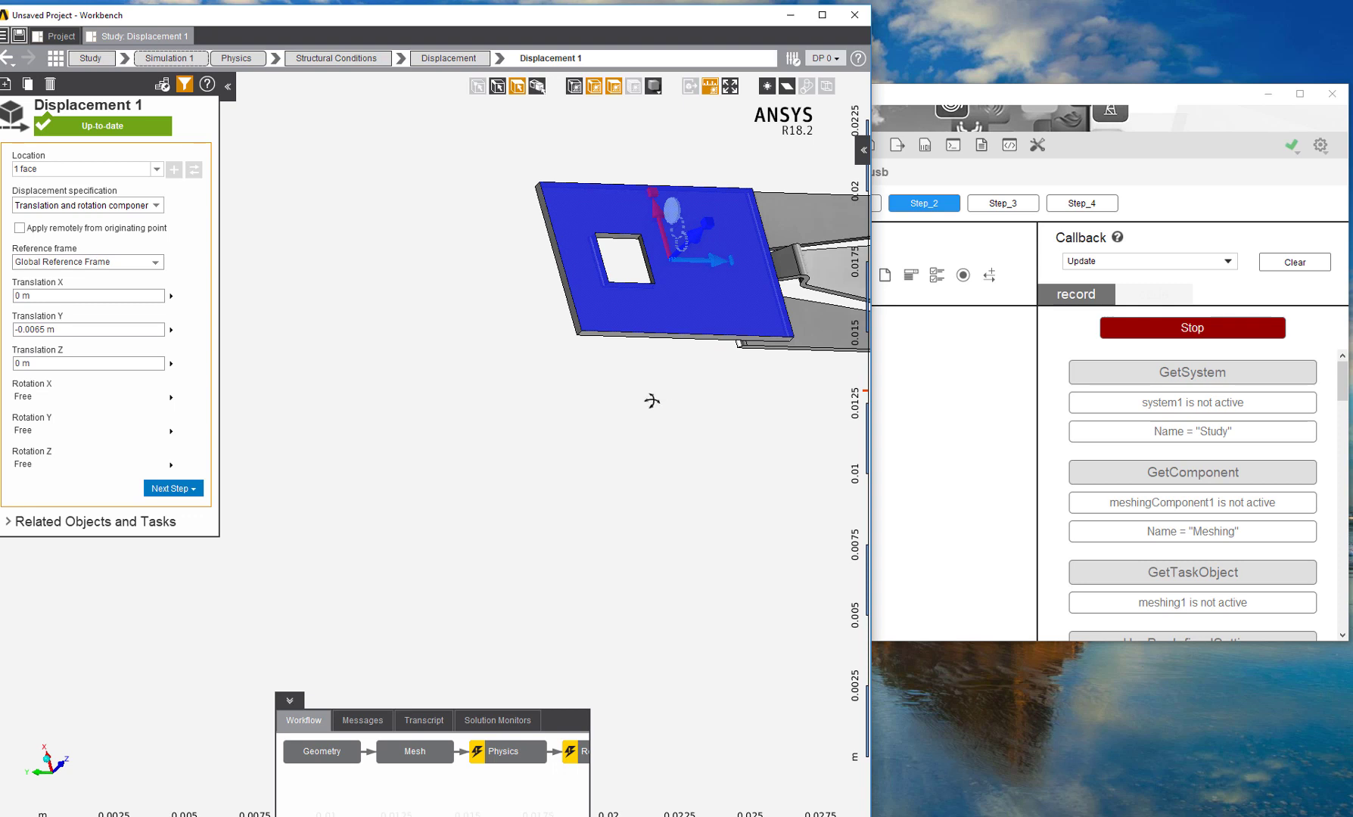
pyautogui.moveTo(649, 396); pyautogui.dragTo(407, 542, button='middle')
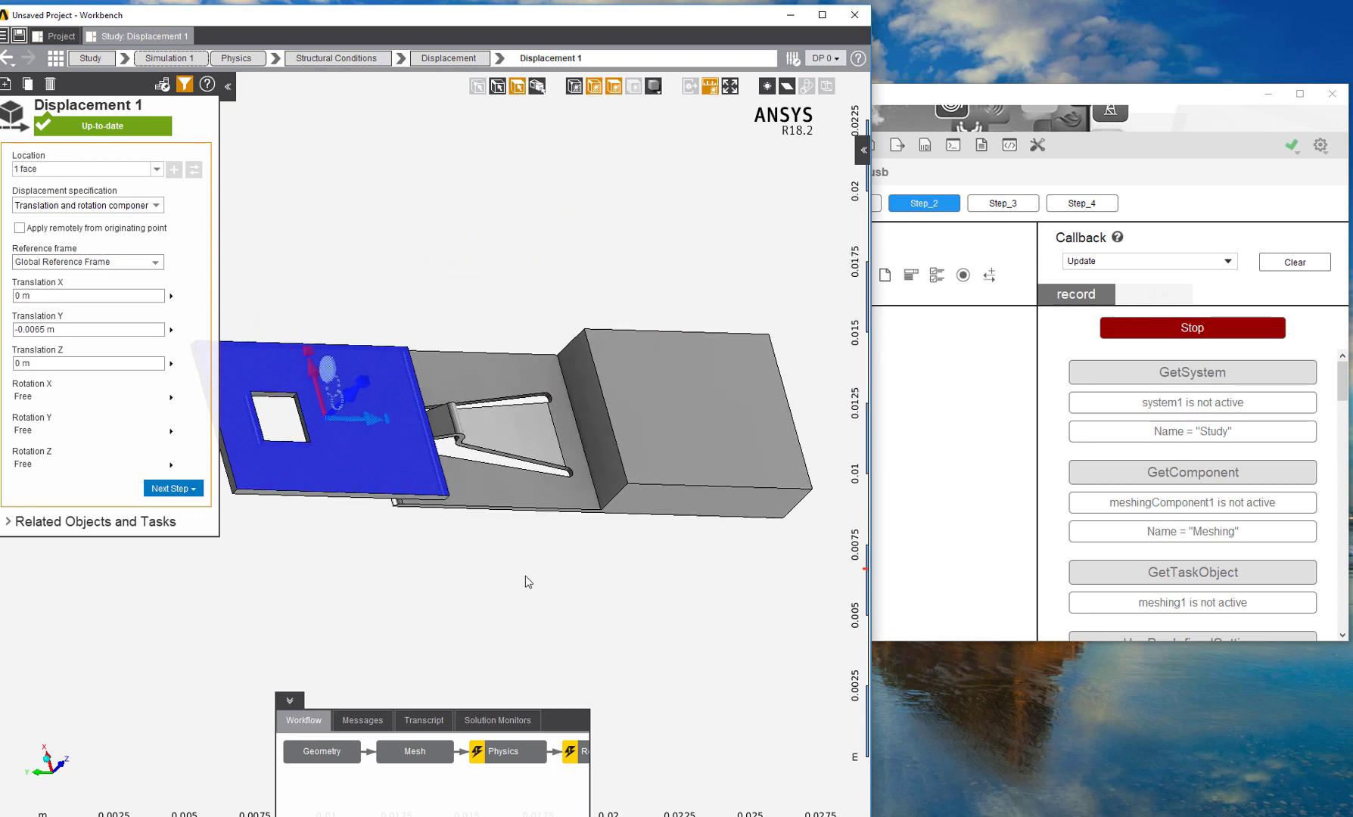
pyautogui.click(37, 330)
pyautogui.press('Return')
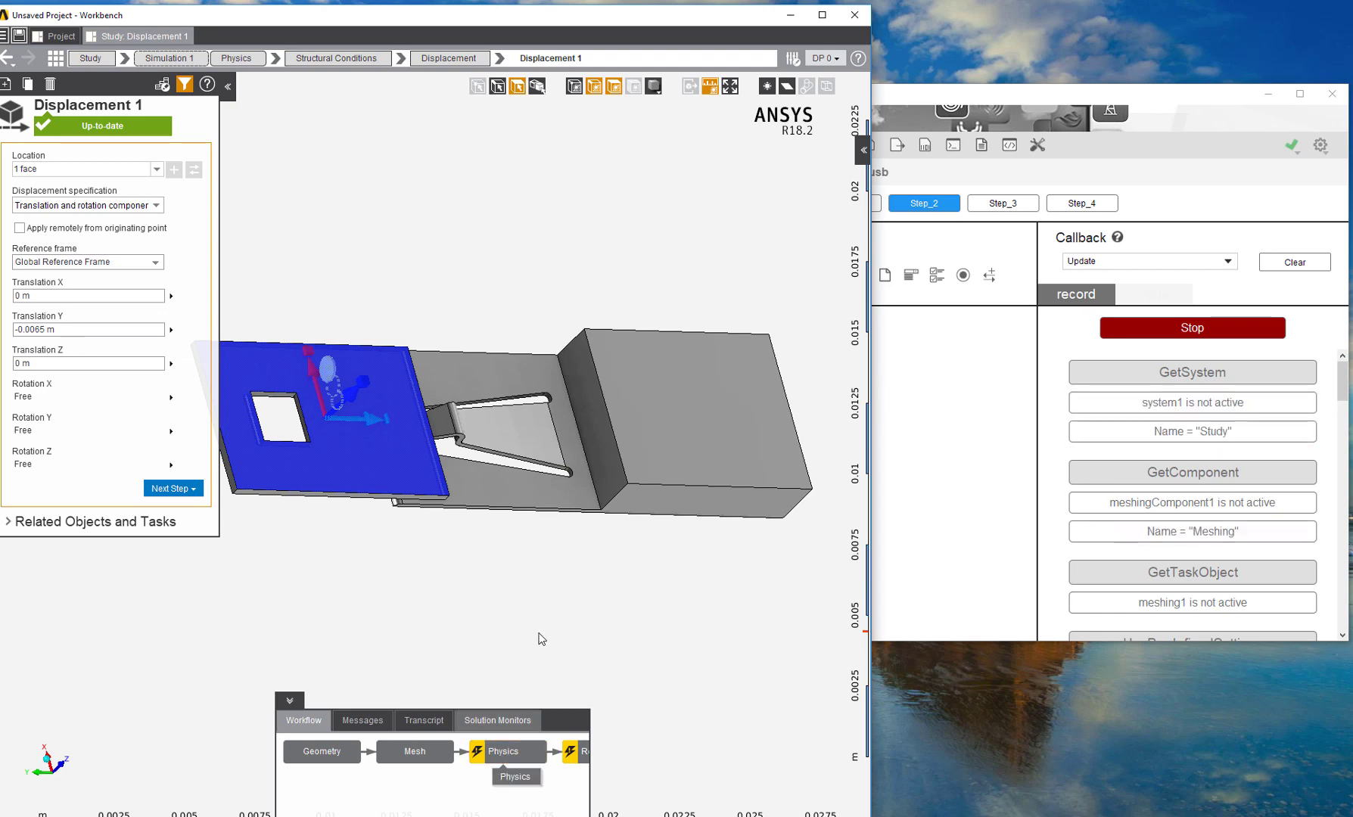
pyautogui.moveTo(540, 636); pyautogui.dragTo(582, 605, button='middle')
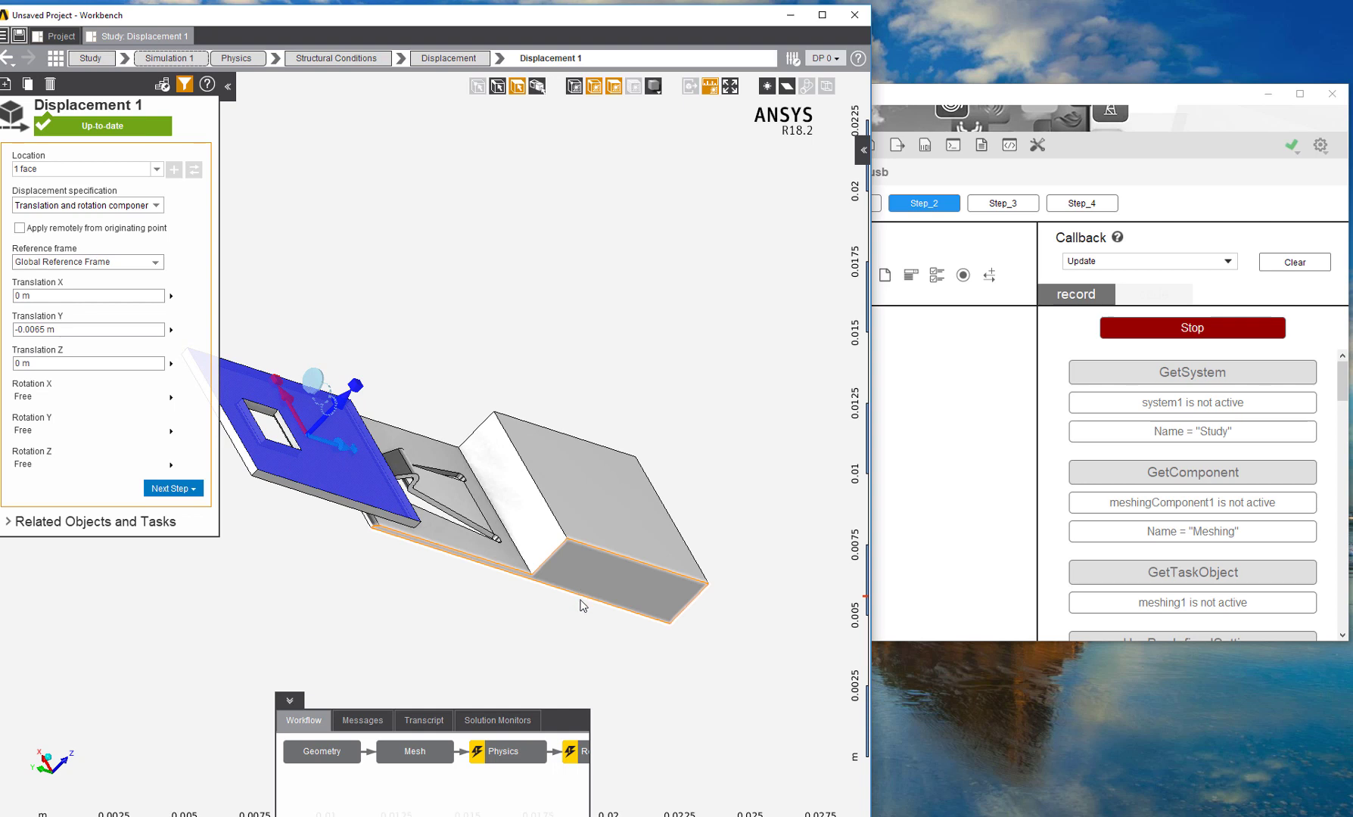
# Switch to ACT App Builder and add a scoping property named and labelled Support to Step_2.
pyautogui.click(951, 479)
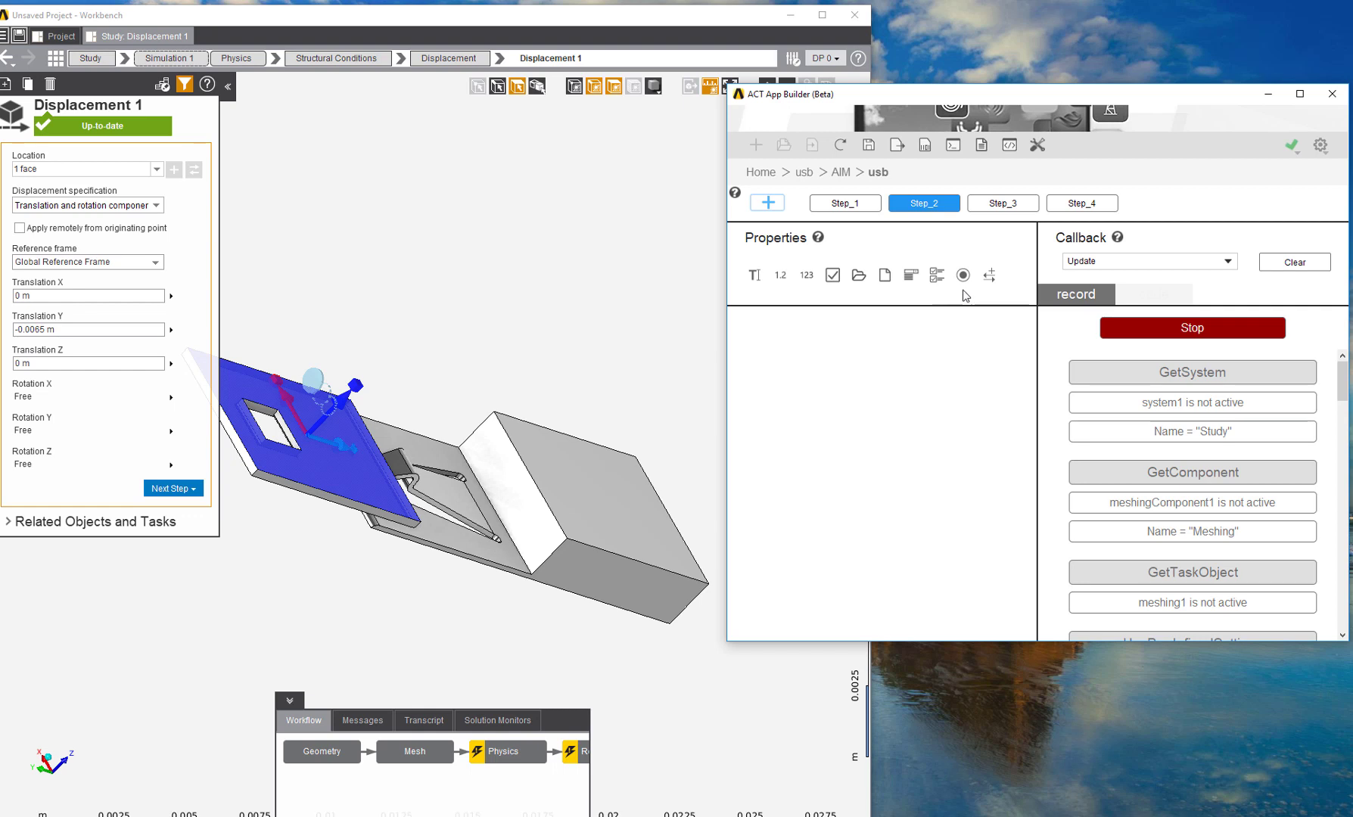
pyautogui.click(989, 275)
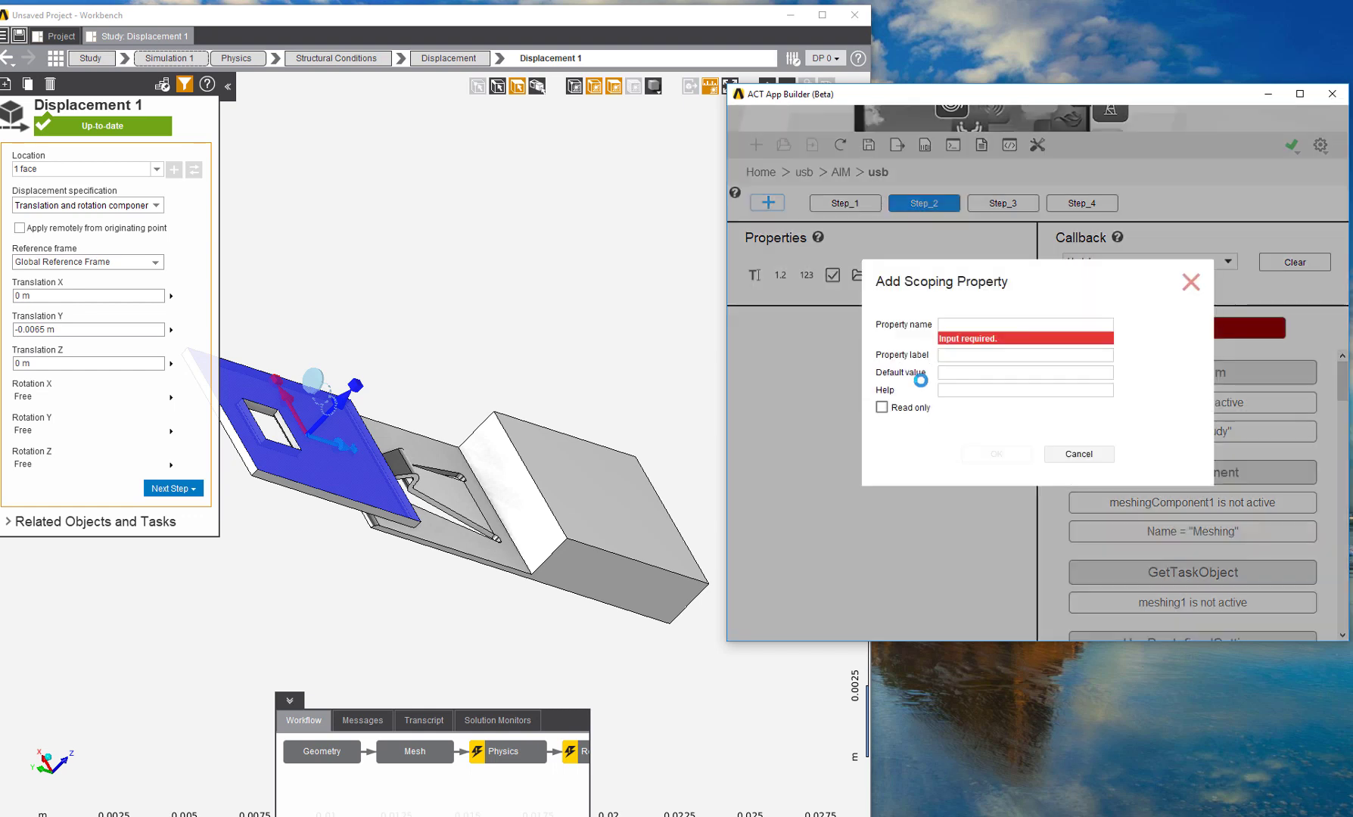
pyautogui.click(975, 323)
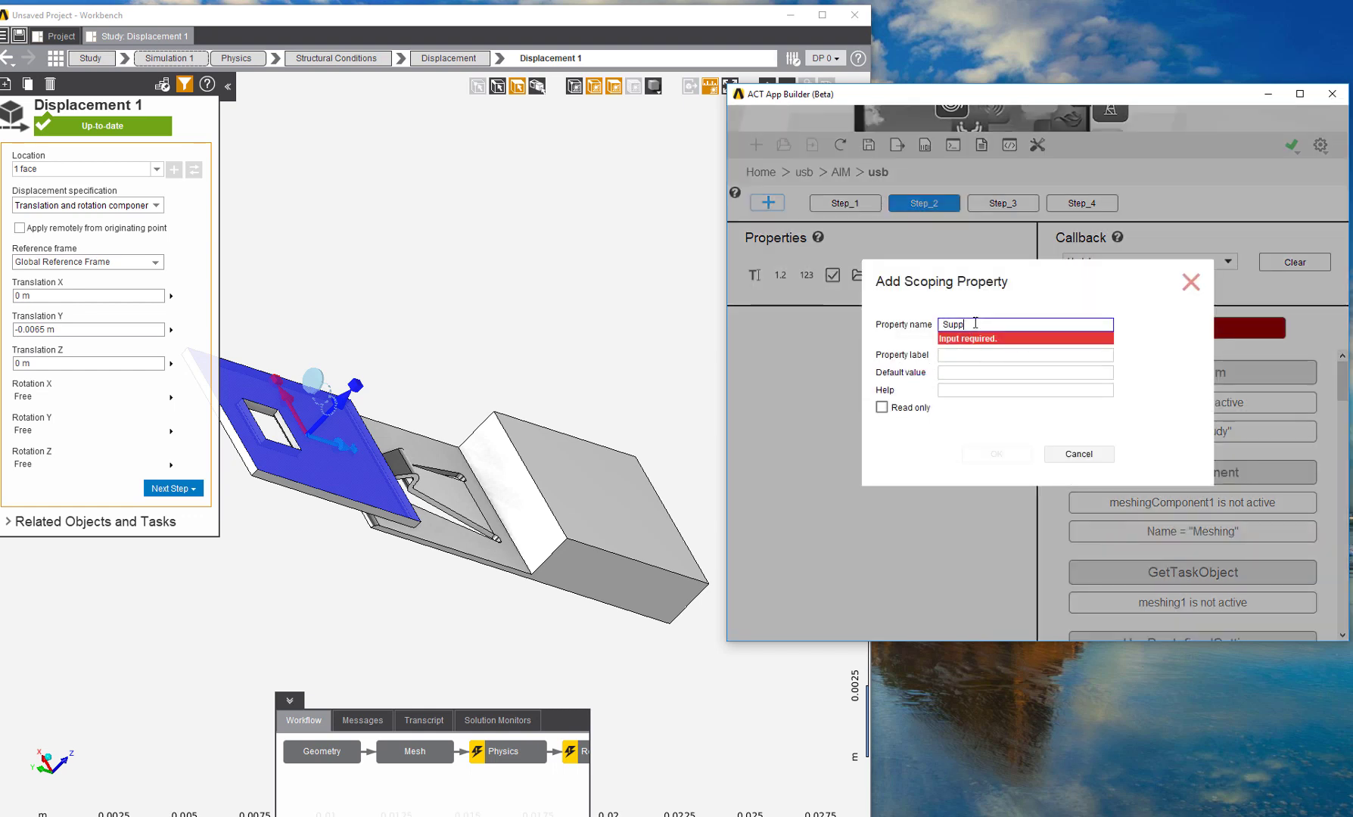
pyautogui.click(1011, 387)
pyautogui.click(1008, 439)
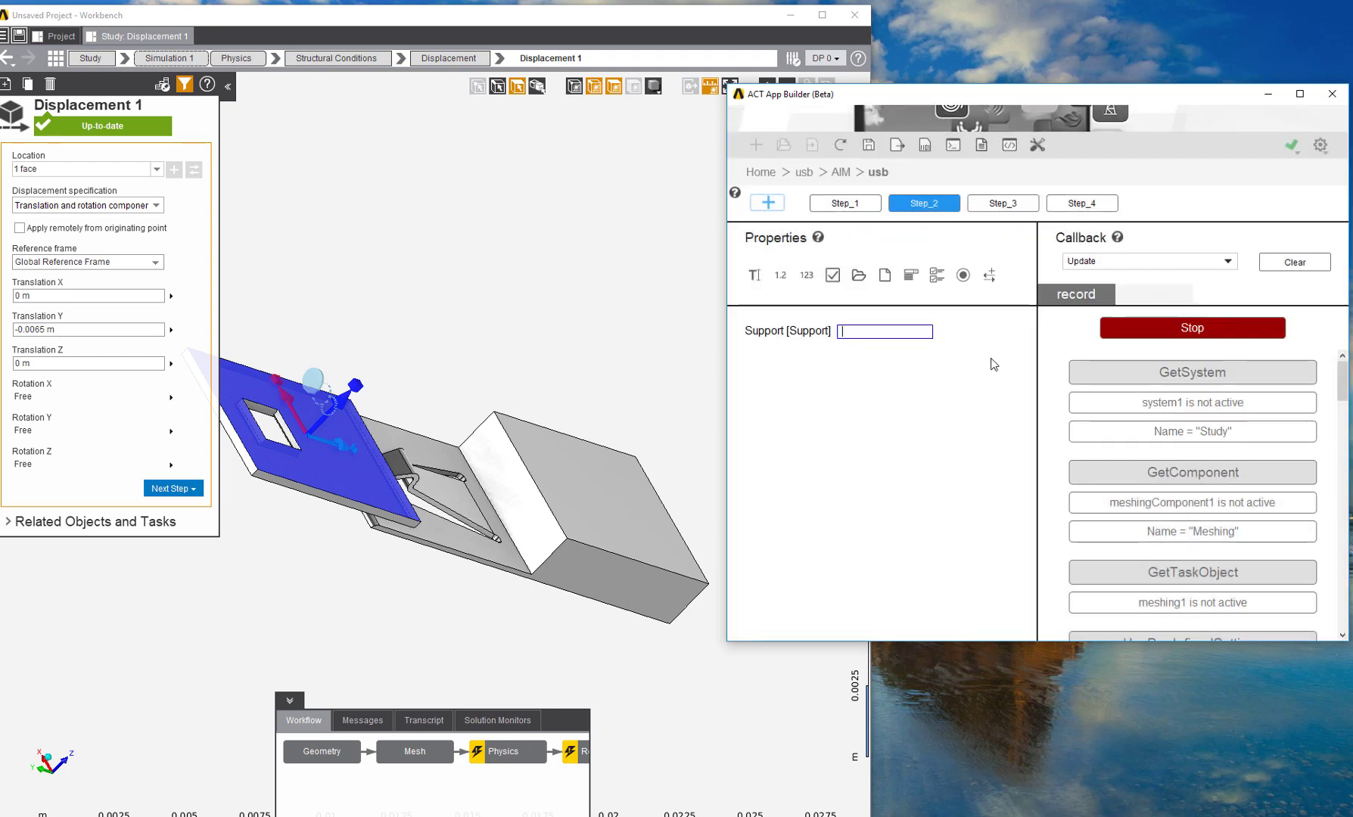
# Add a second scoping property to Step_2 with the name and label Load.
pyautogui.click(989, 274)
pyautogui.click(960, 324)
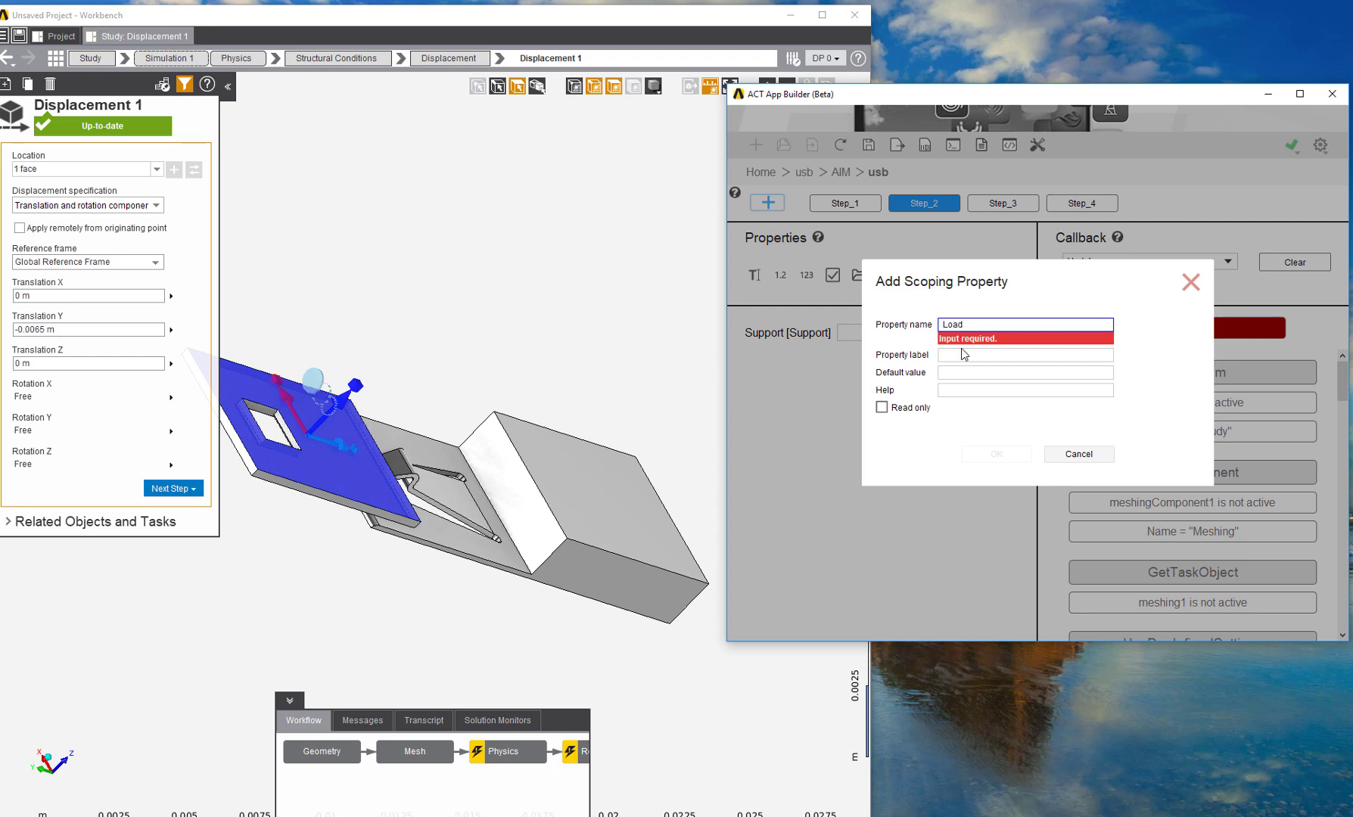
pyautogui.write('Load')
pyautogui.click(963, 354)
pyautogui.click(993, 453)
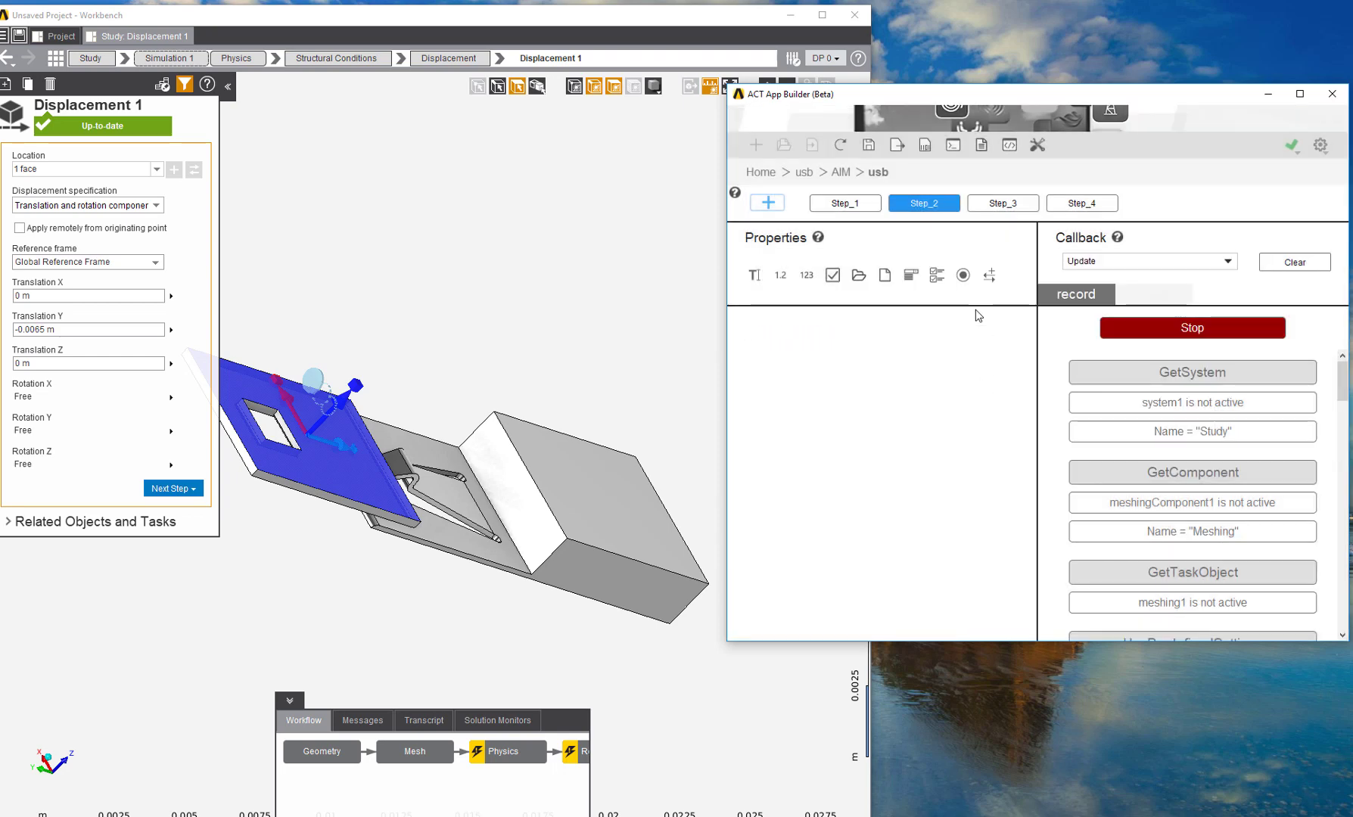
# Add a text property to Step_2 with the name and label Displacement and the default value -6[mm].
pyautogui.click(754, 275)
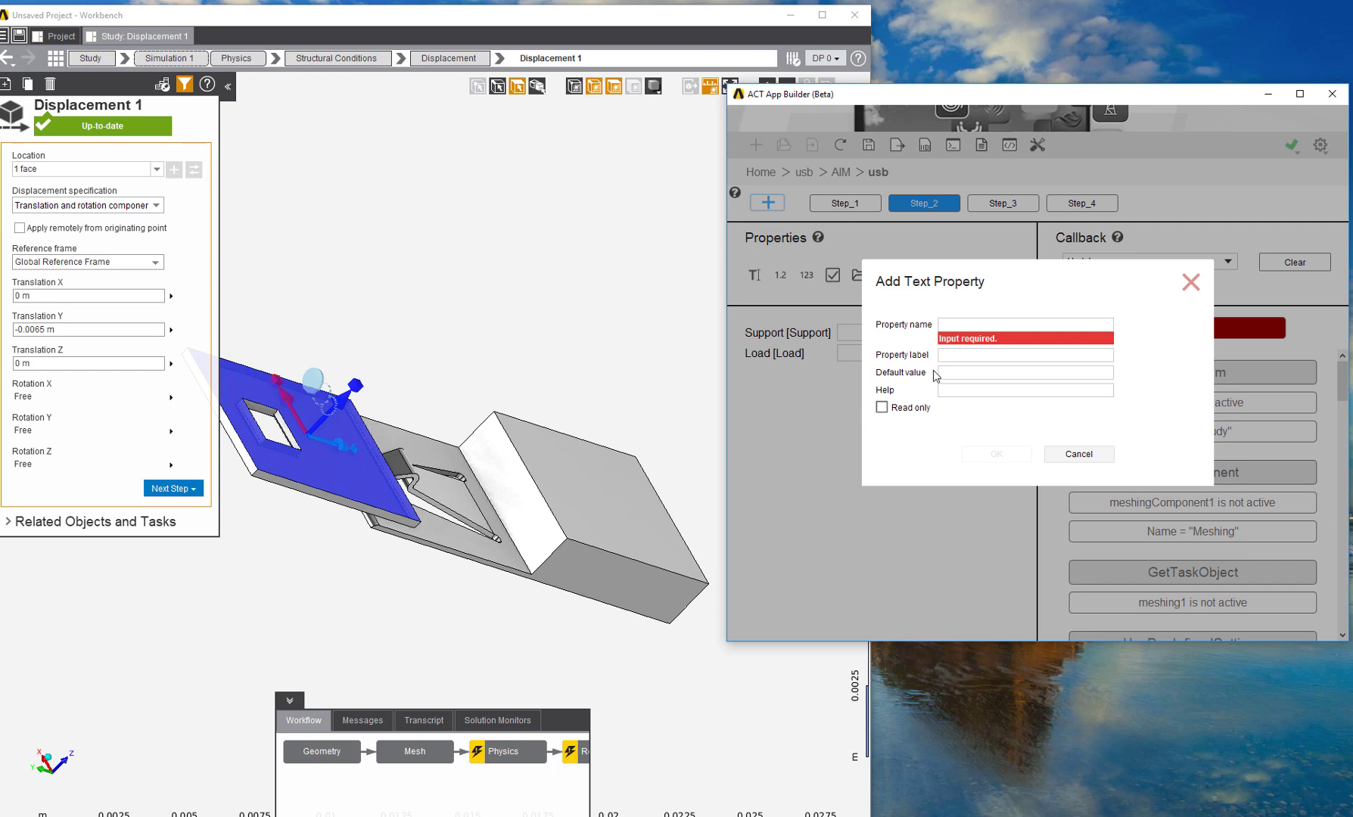
pyautogui.click(965, 327)
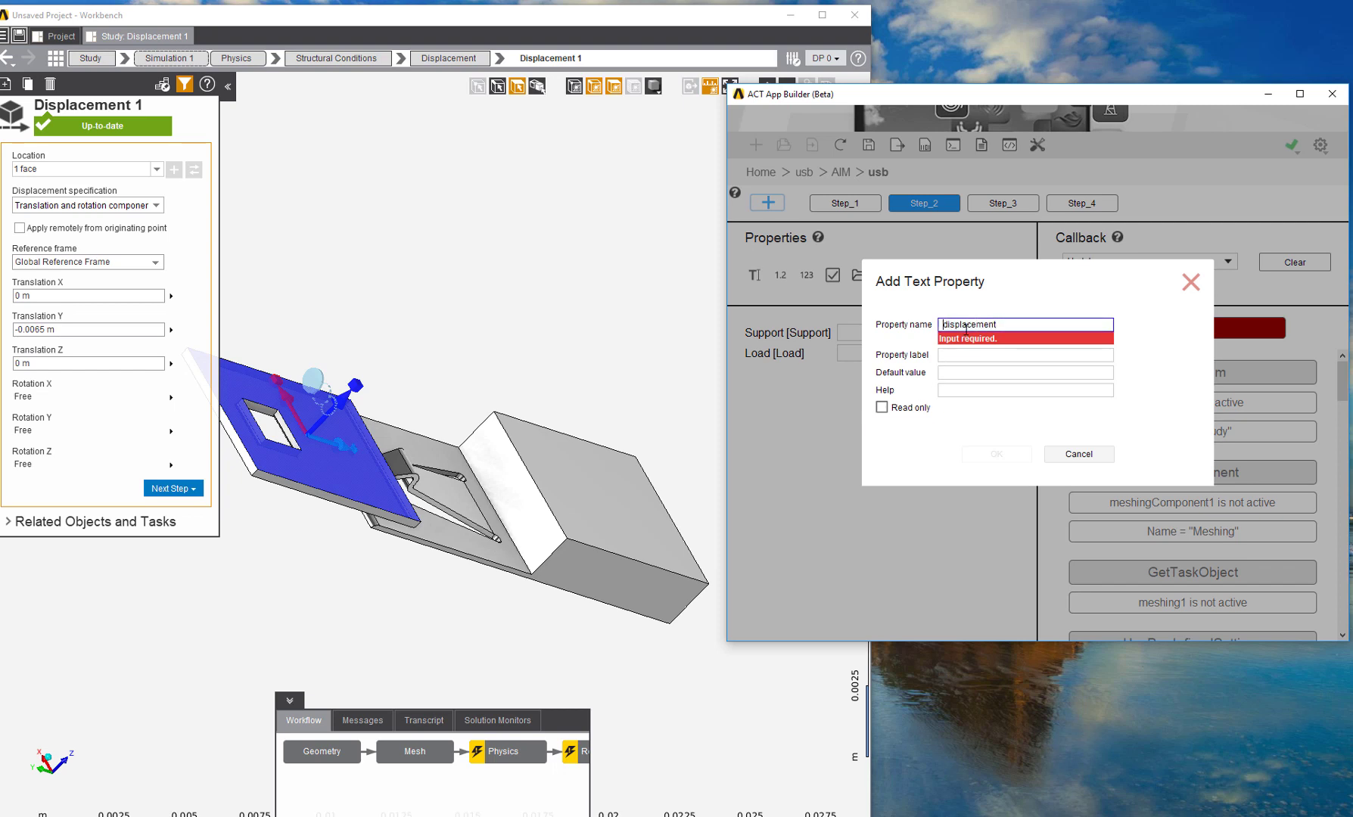
pyautogui.write('displacement')
pyautogui.press('Home')
pyautogui.press('Delete')
pyautogui.write('D')
pyautogui.click(962, 354)
pyautogui.click(963, 360)
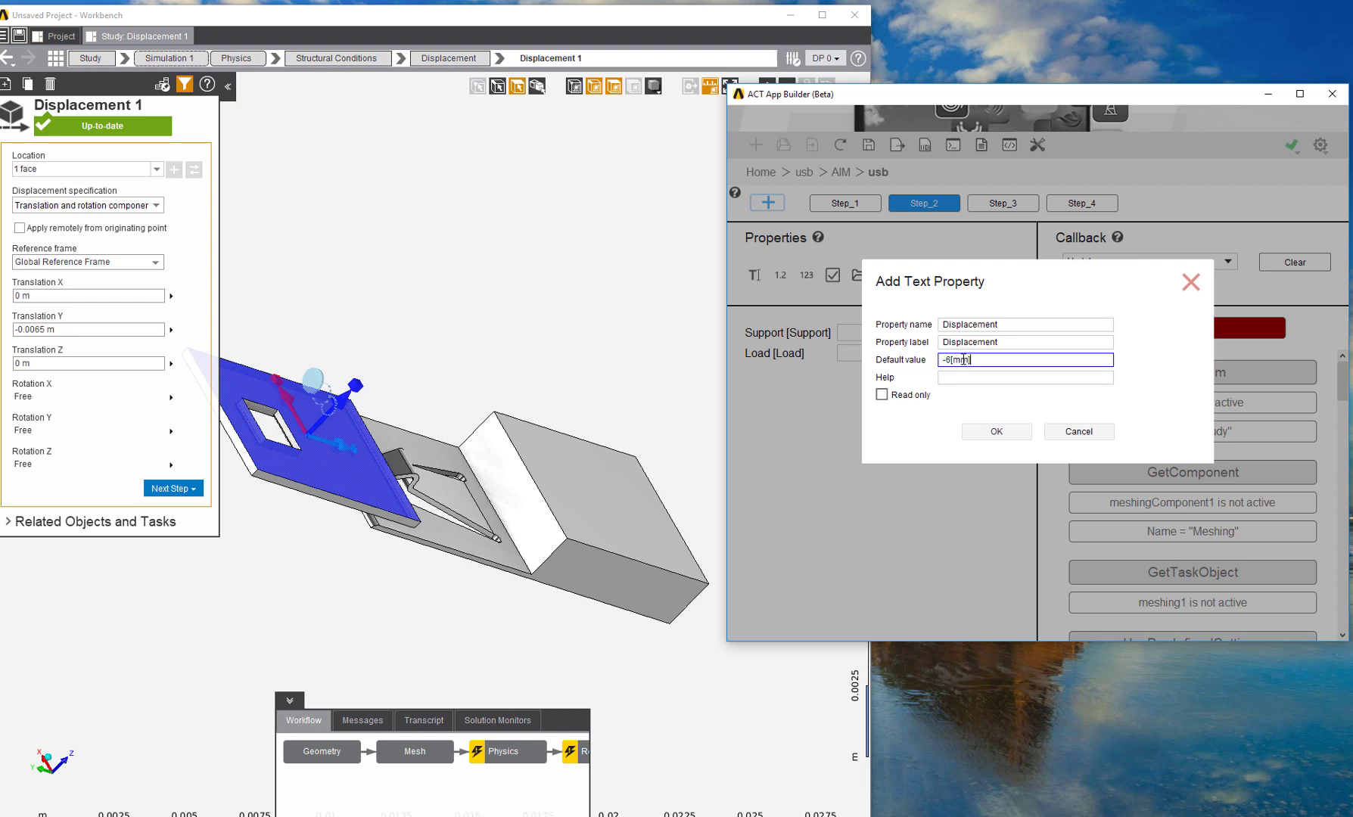
pyautogui.click(983, 433)
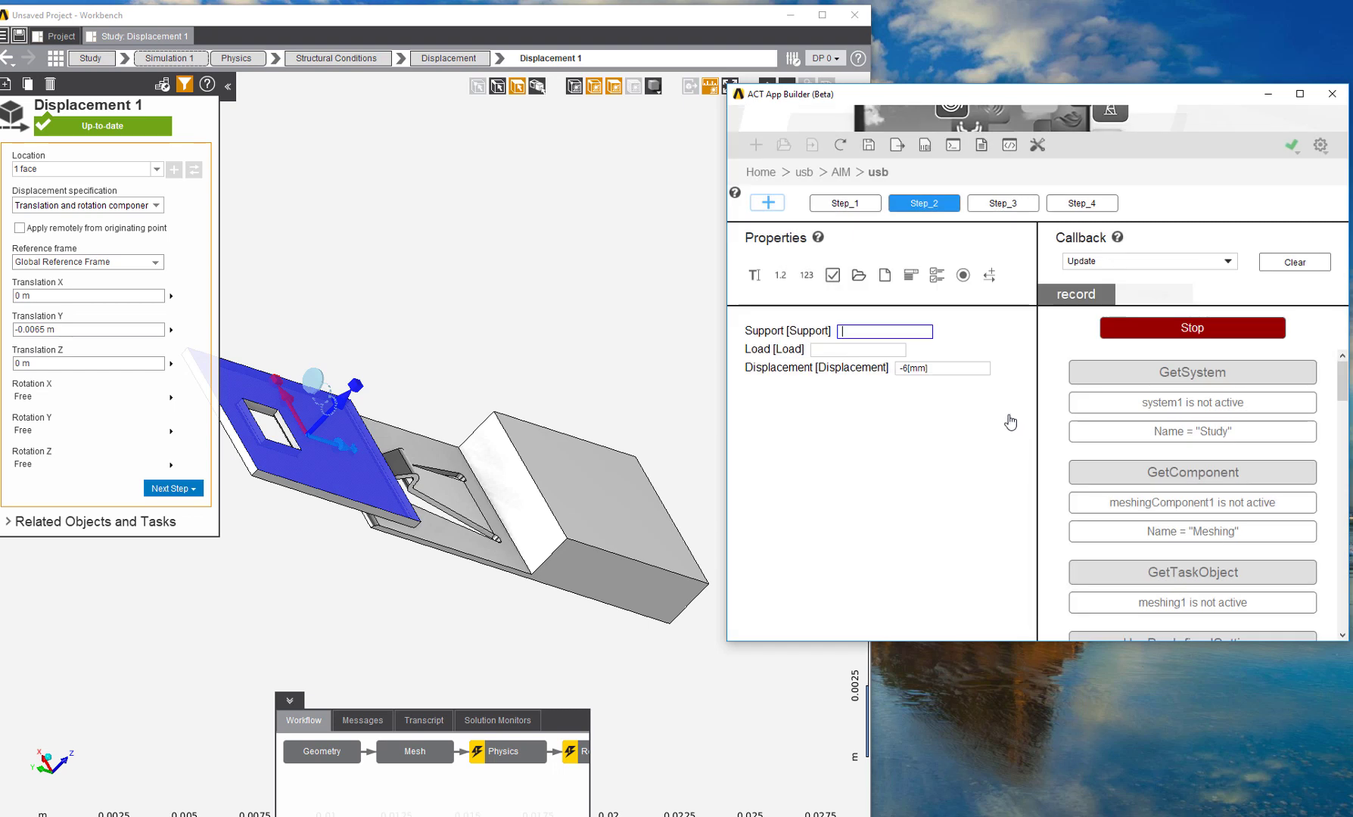
# Link the Location parameter of the recorded support entity to the Support property.
pyautogui.scroll(-5, 1227, 451)
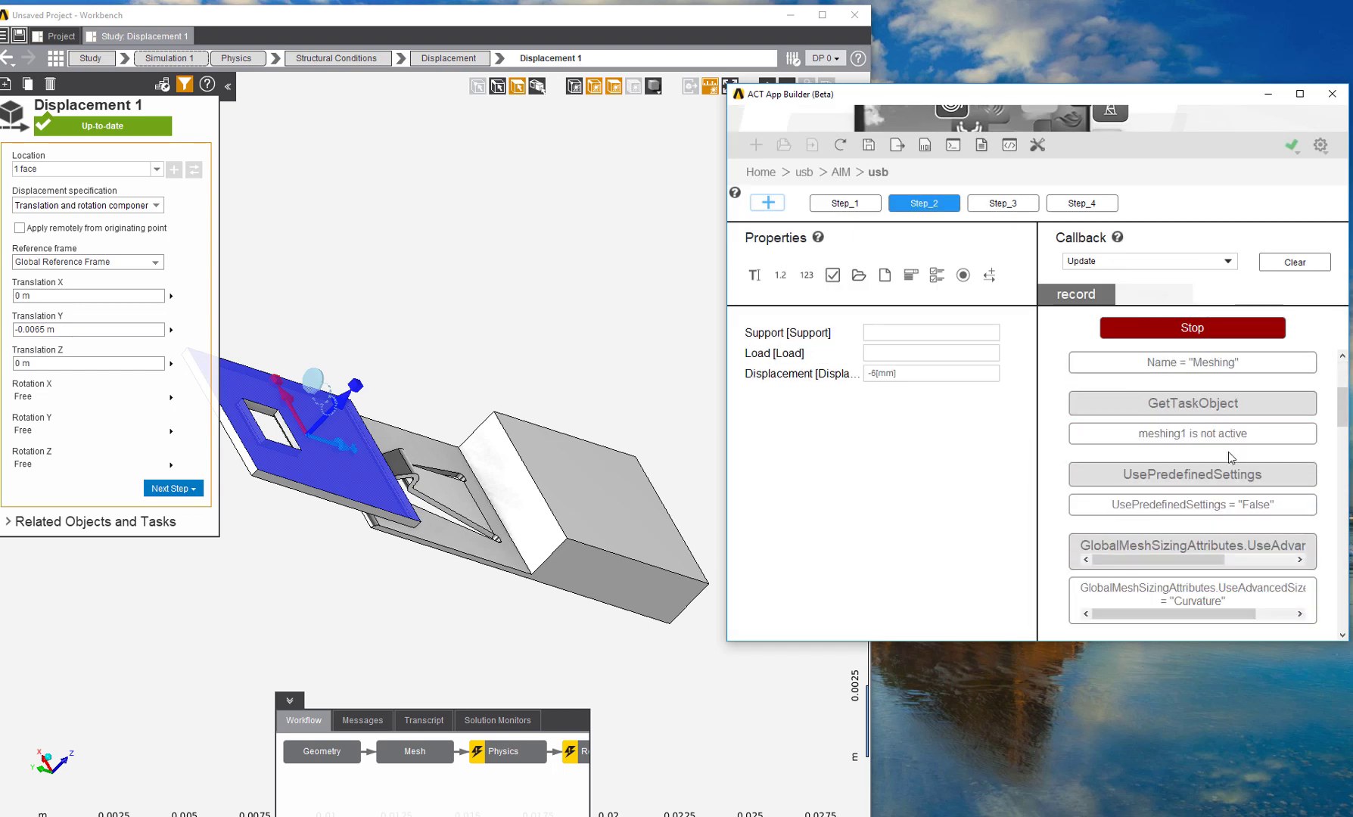
pyautogui.scroll(-3, 1177, 484)
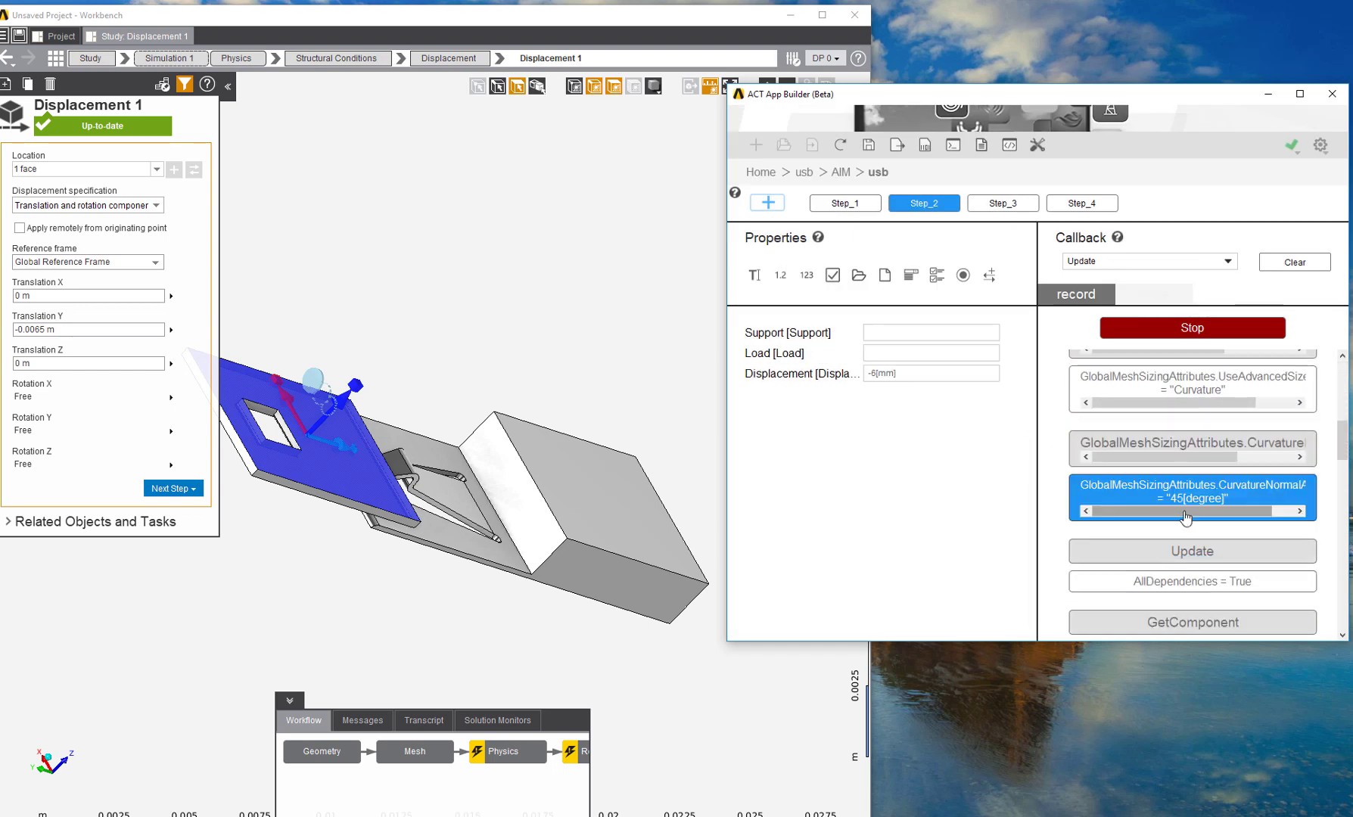
pyautogui.scroll(-3, 1189, 487)
pyautogui.scroll(3, 1195, 454)
pyautogui.click(1199, 446)
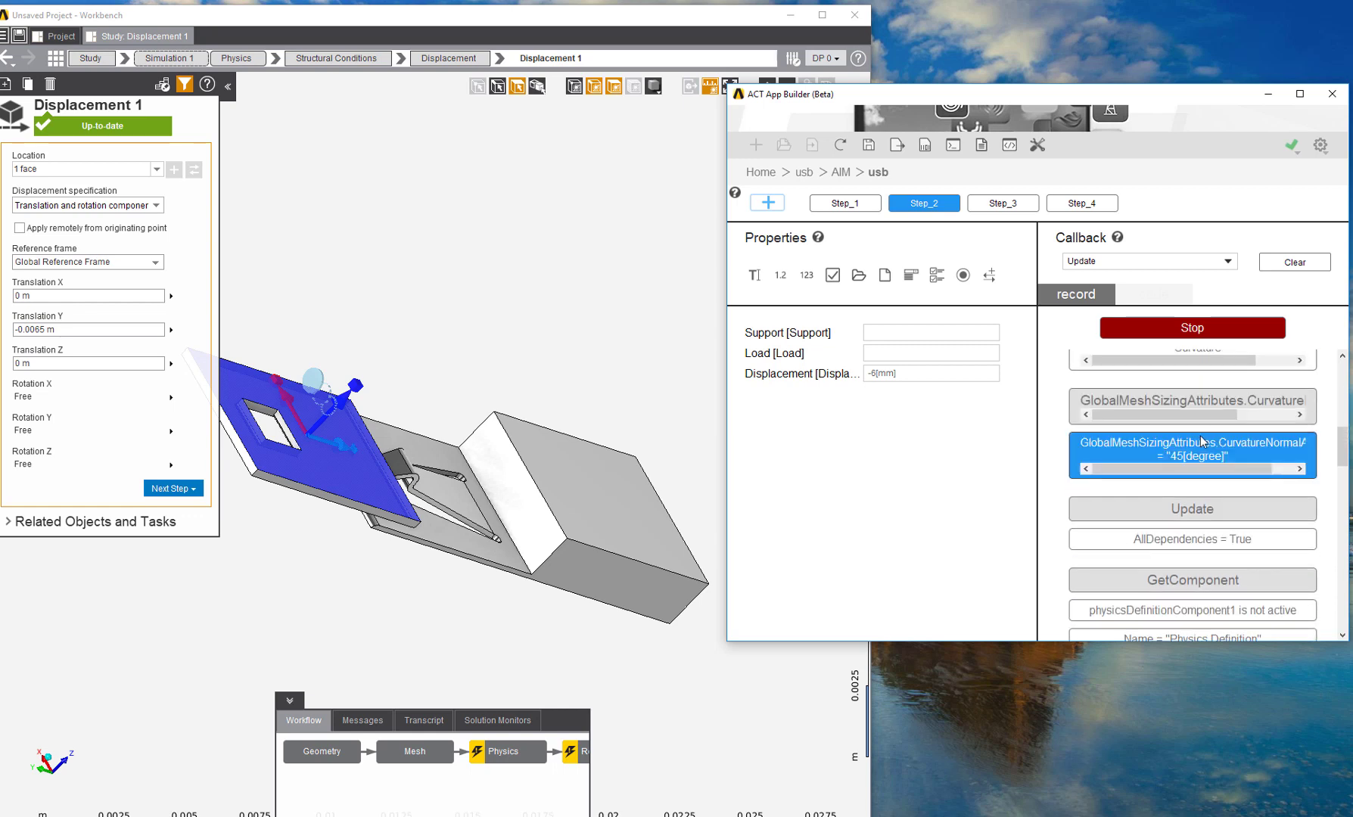
pyautogui.scroll(-5, 1178, 479)
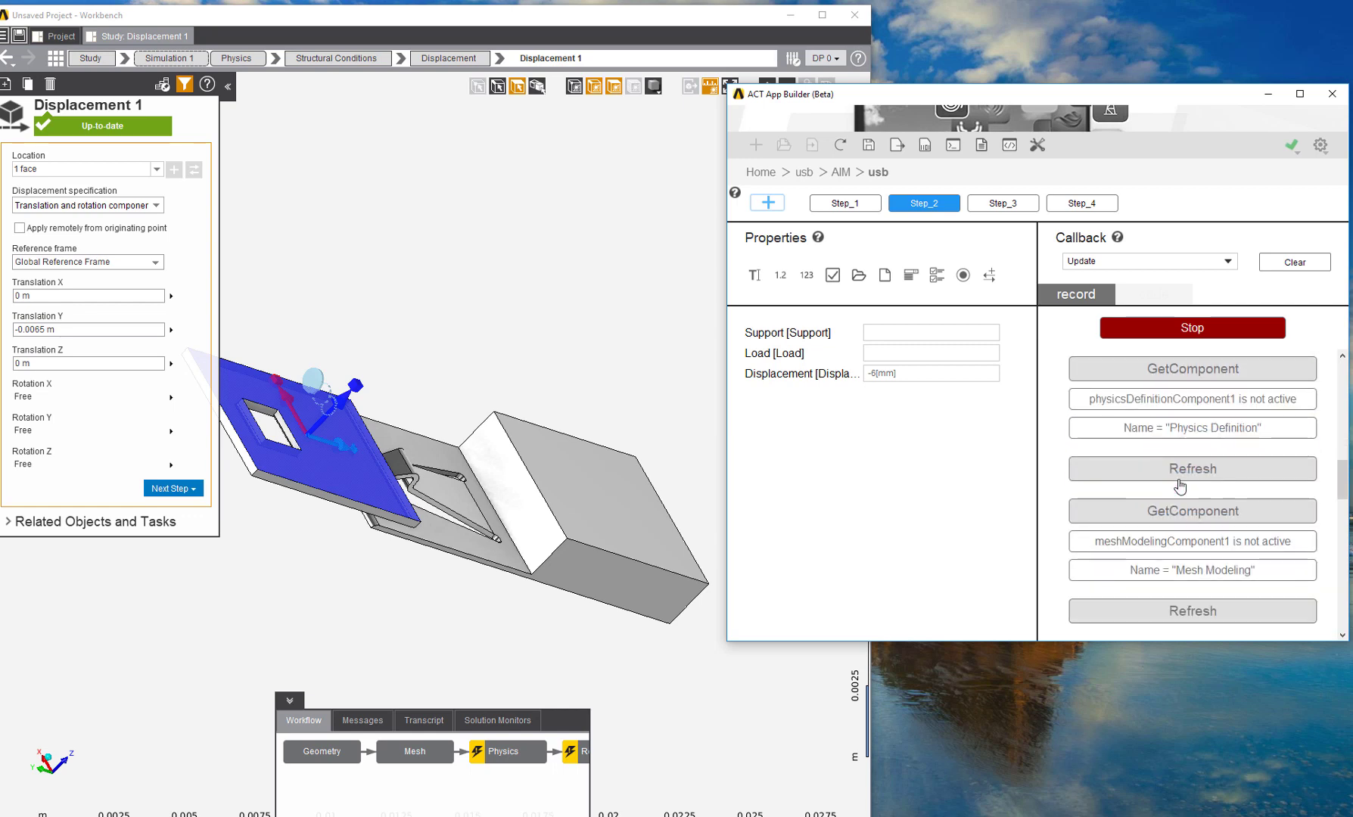
pyautogui.click(1178, 479)
pyautogui.scroll(-9, 1179, 480)
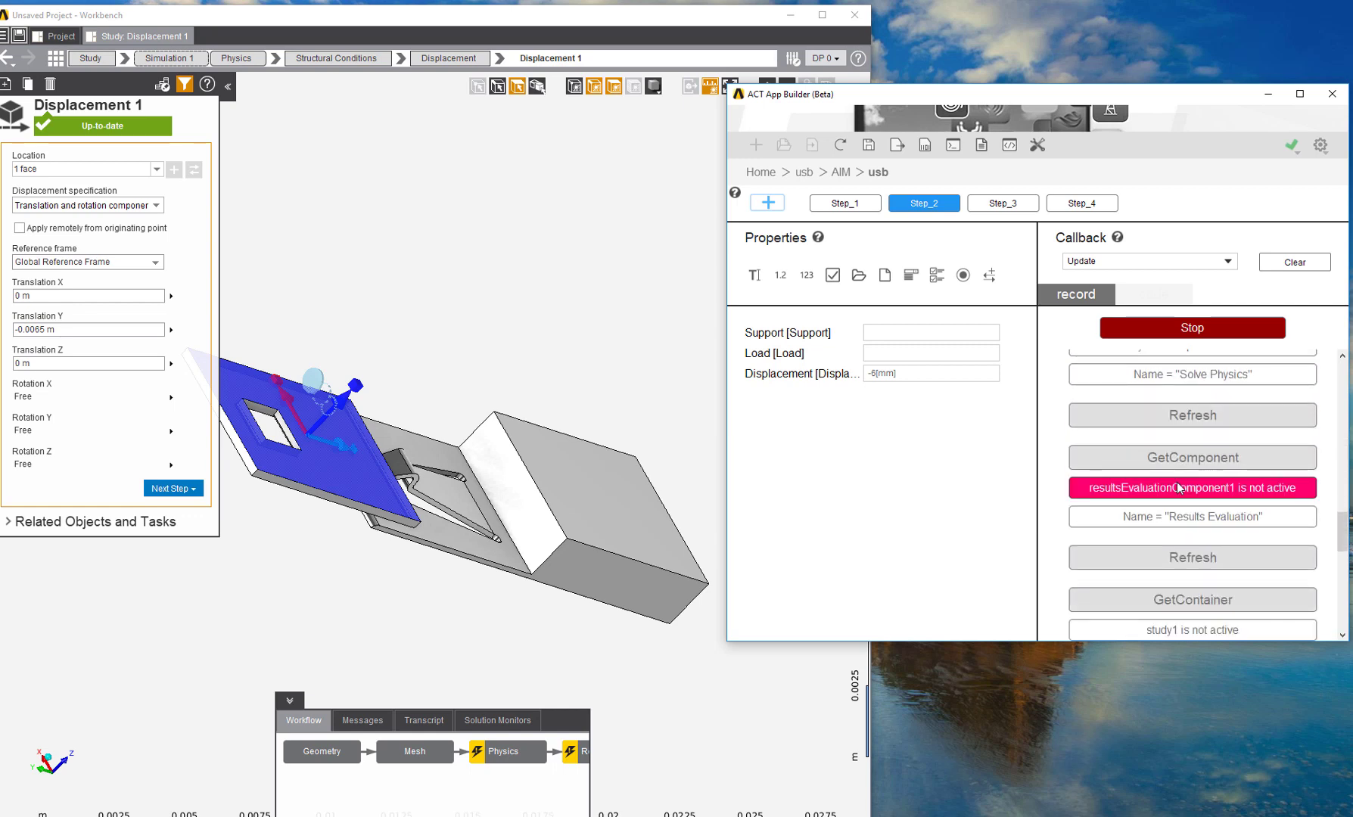
pyautogui.scroll(-5, 1178, 488)
pyautogui.click(1213, 522)
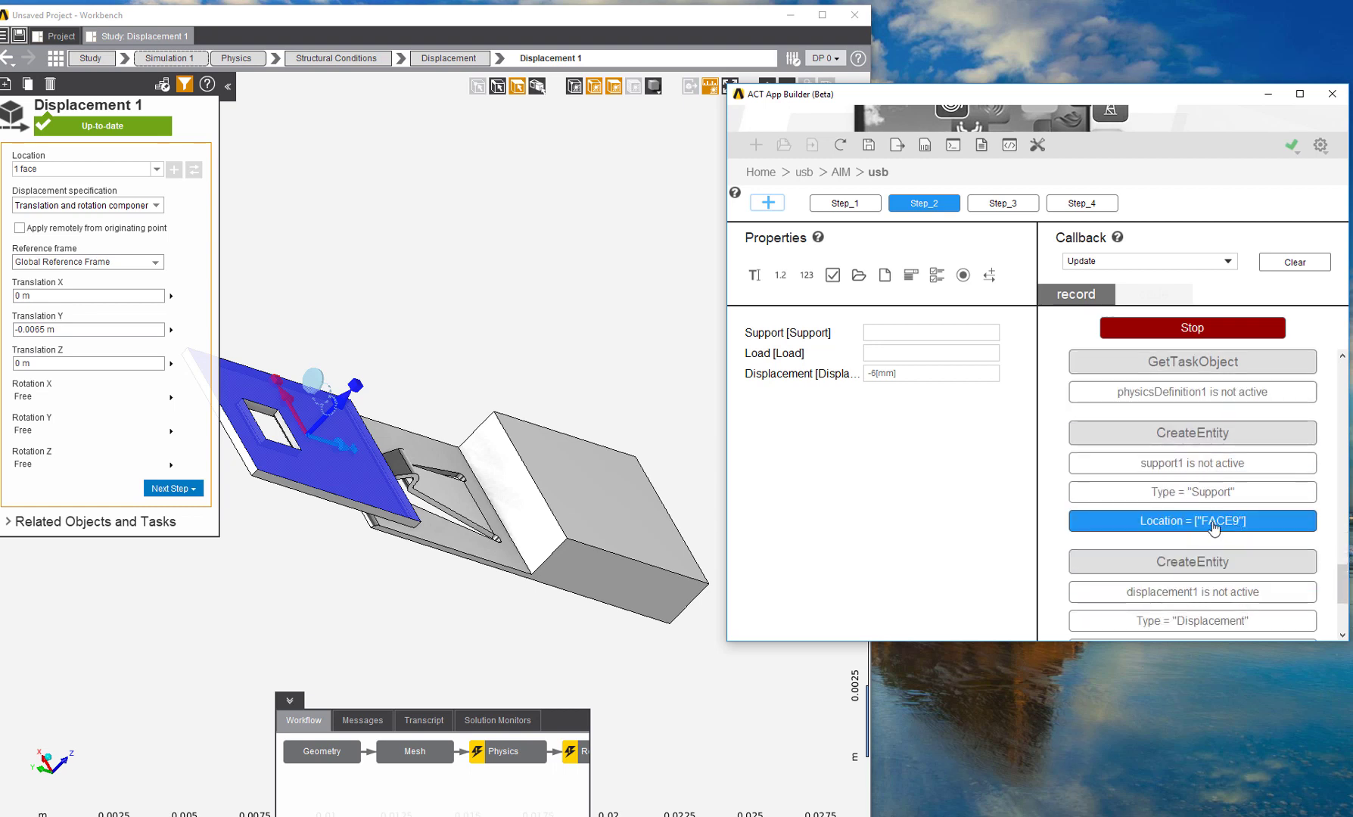
pyautogui.doubleClick(1212, 522)
pyautogui.click(1006, 371)
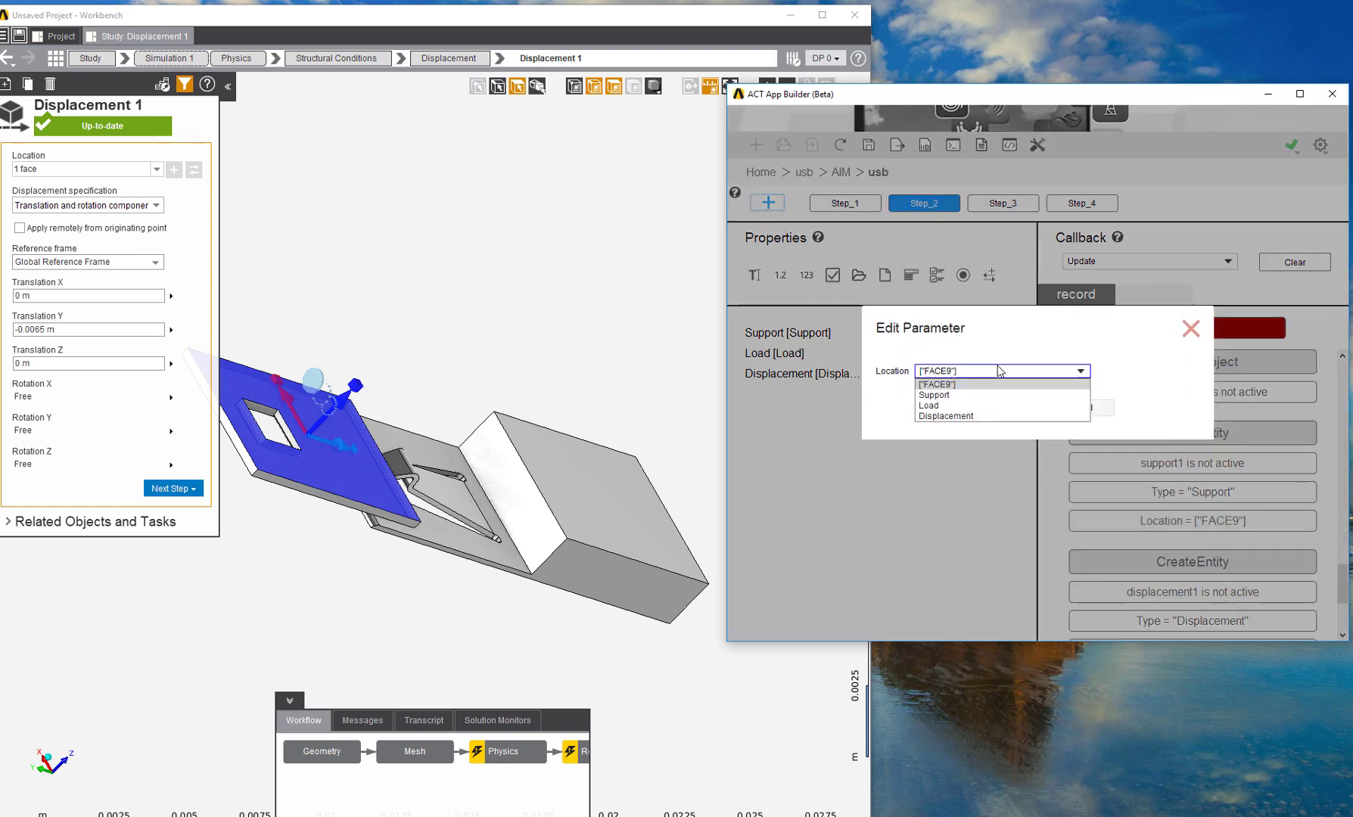
pyautogui.click(963, 394)
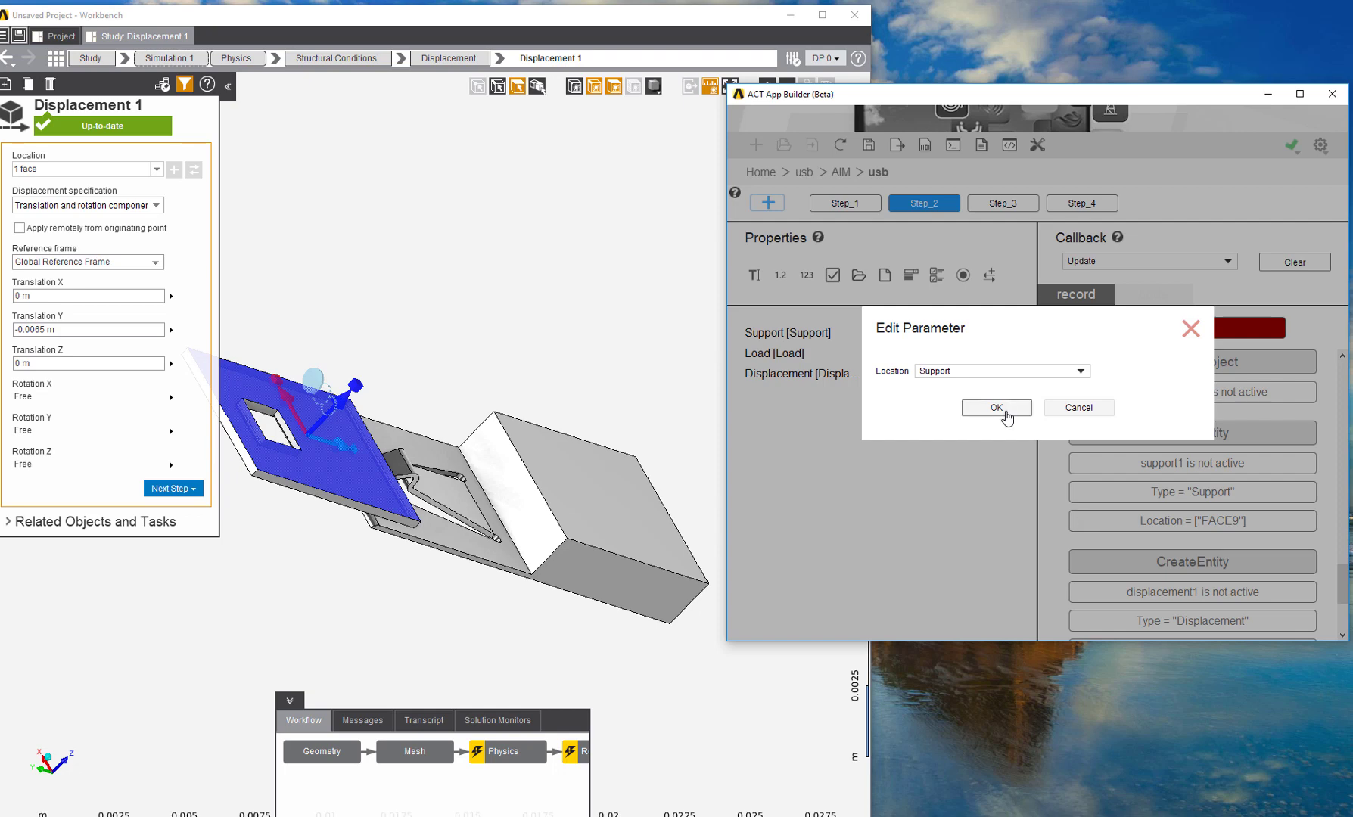
pyautogui.click(1002, 409)
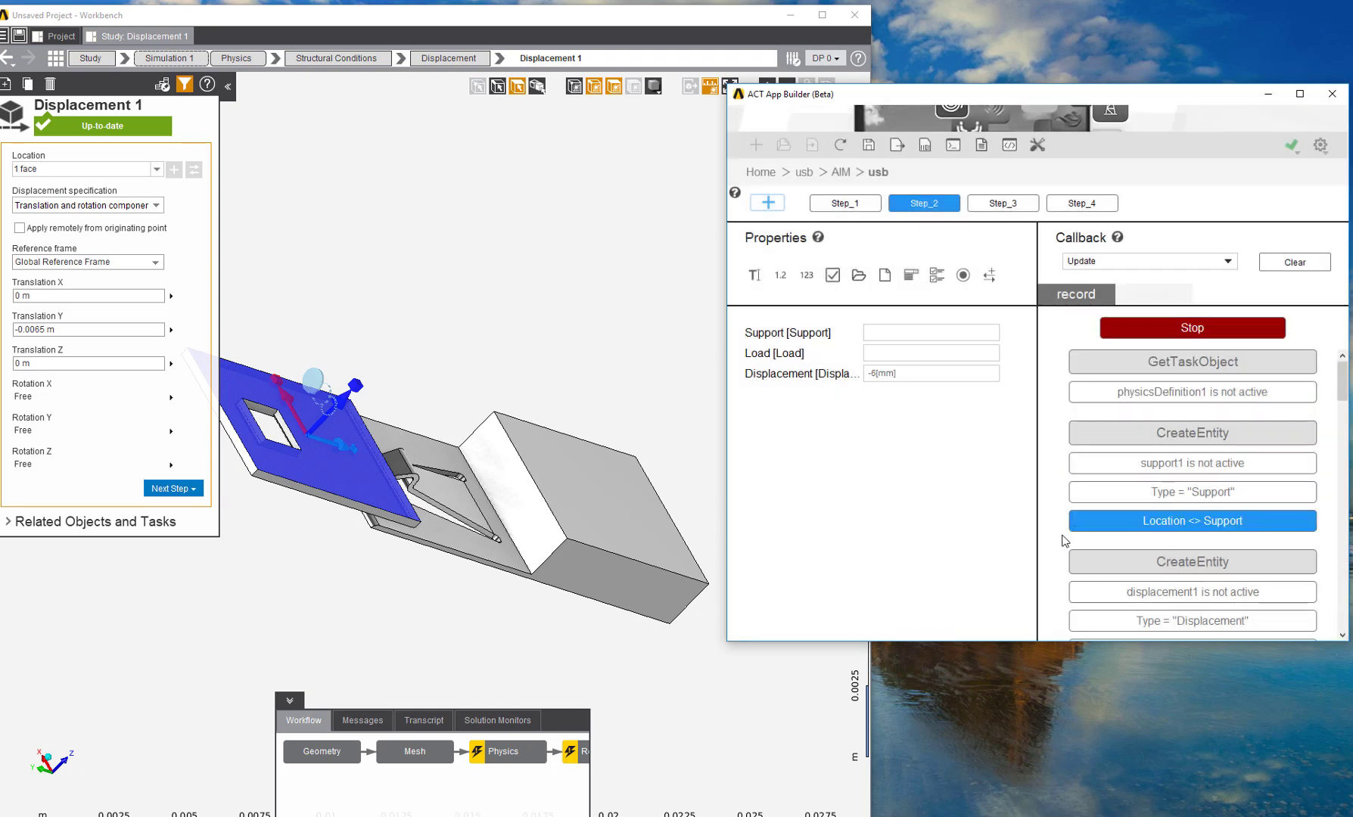
# Link the Location parameter of the recorded displacement entity to the Load property.
pyautogui.scroll(-3, 1063, 540)
pyautogui.doubleClick(1165, 523)
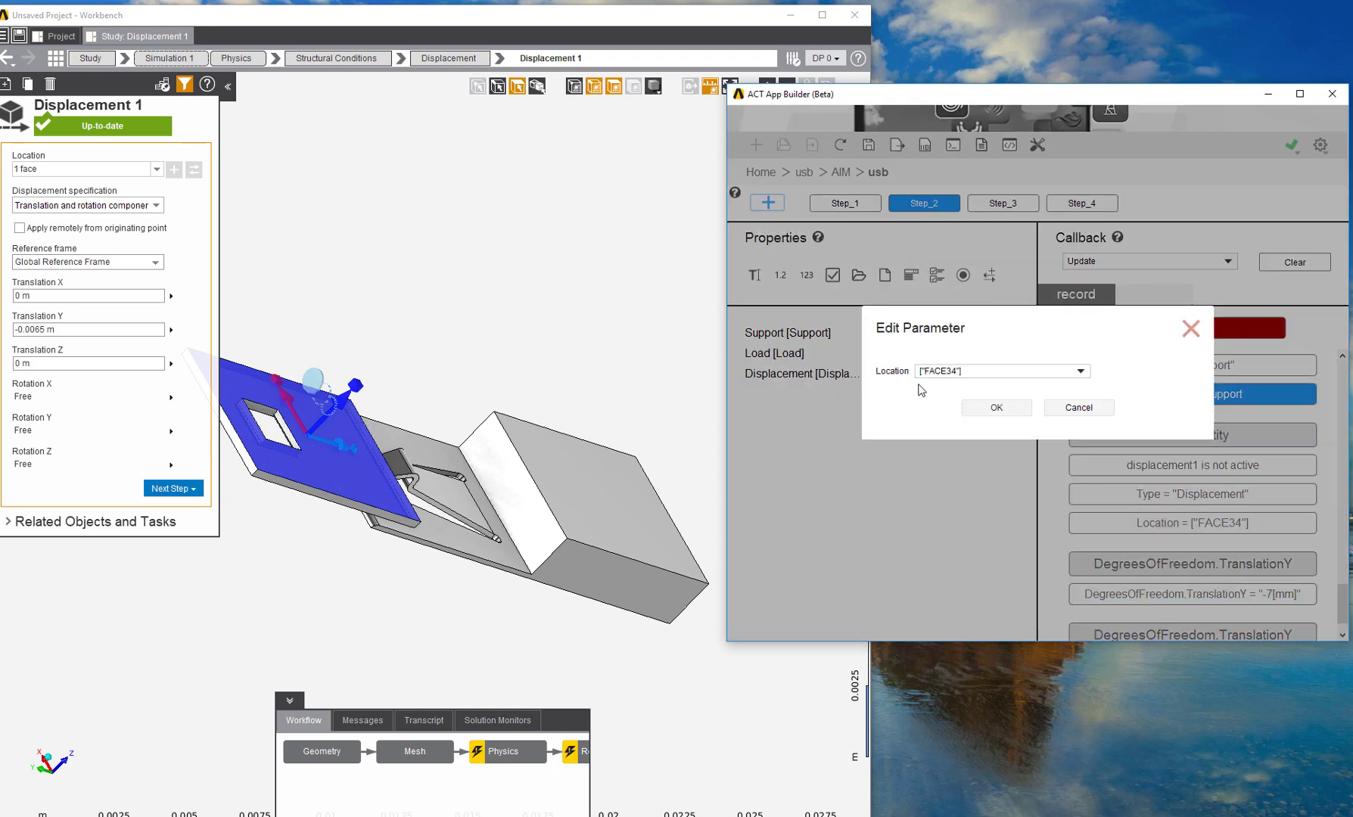
pyautogui.click(950, 373)
pyautogui.click(951, 415)
pyautogui.click(988, 374)
pyautogui.click(965, 403)
pyautogui.click(996, 408)
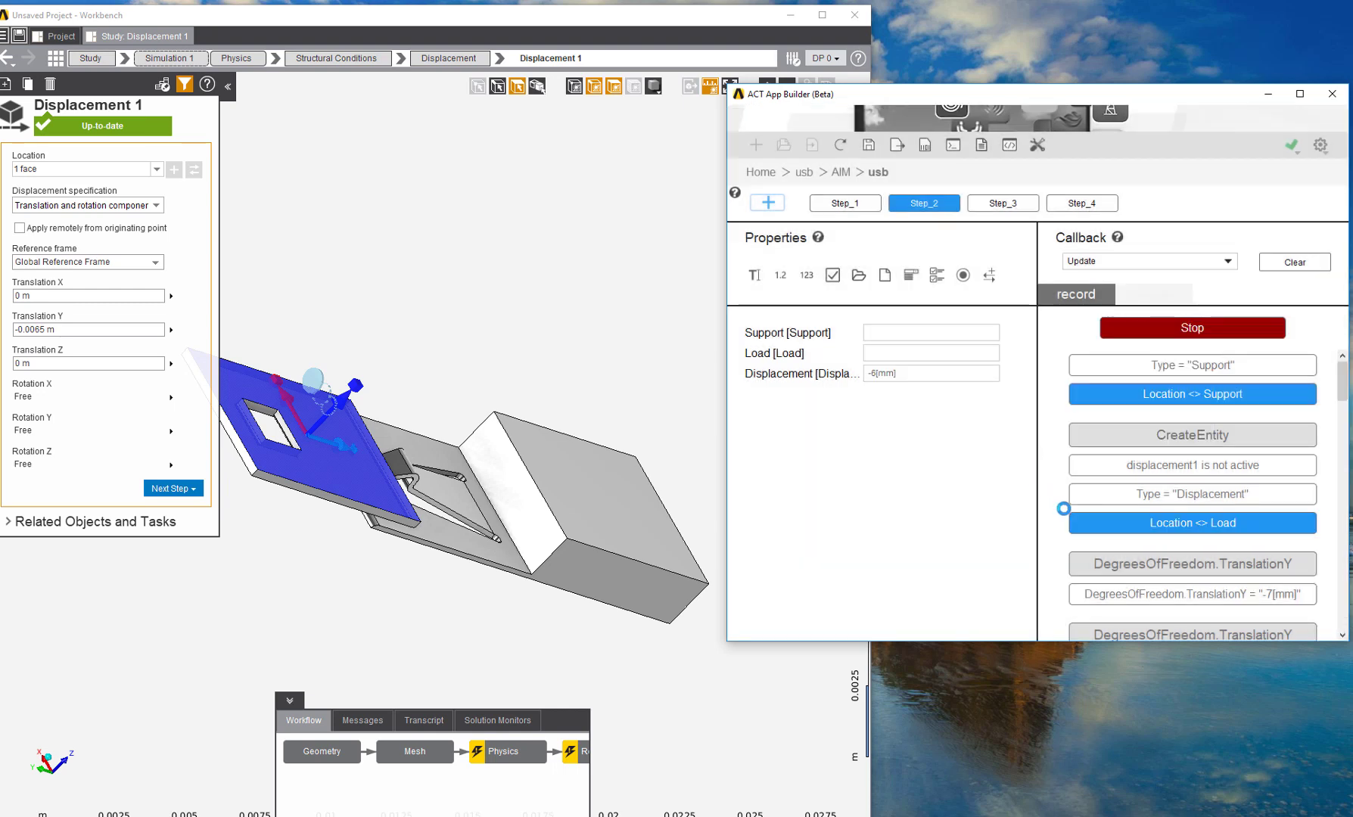
# Link the first recorded TranslationY parameter, the -7[mm] one, to the Displacement property.
pyautogui.scroll(-1, 1063, 515)
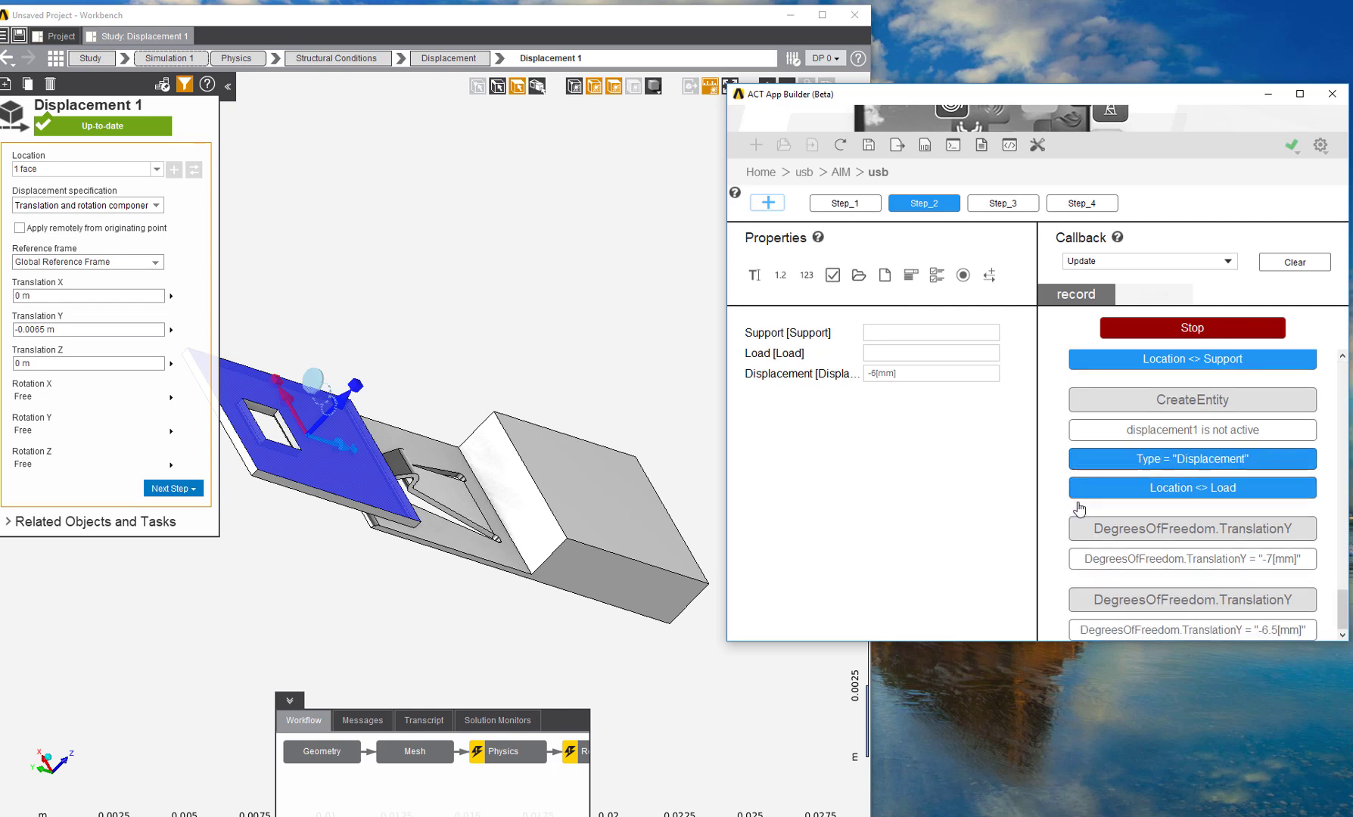
pyautogui.click(1219, 564)
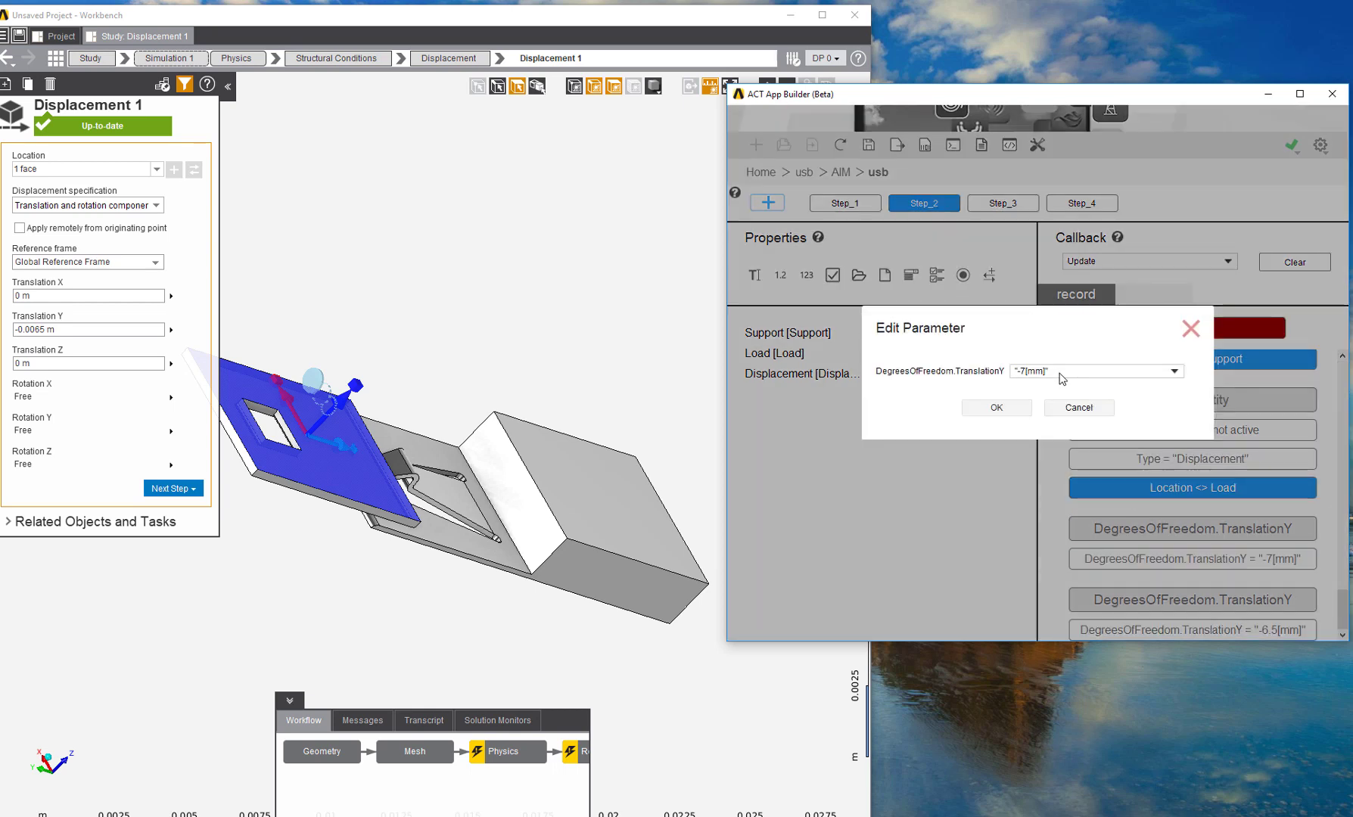
pyautogui.click(1059, 372)
pyautogui.click(1051, 416)
pyautogui.click(996, 409)
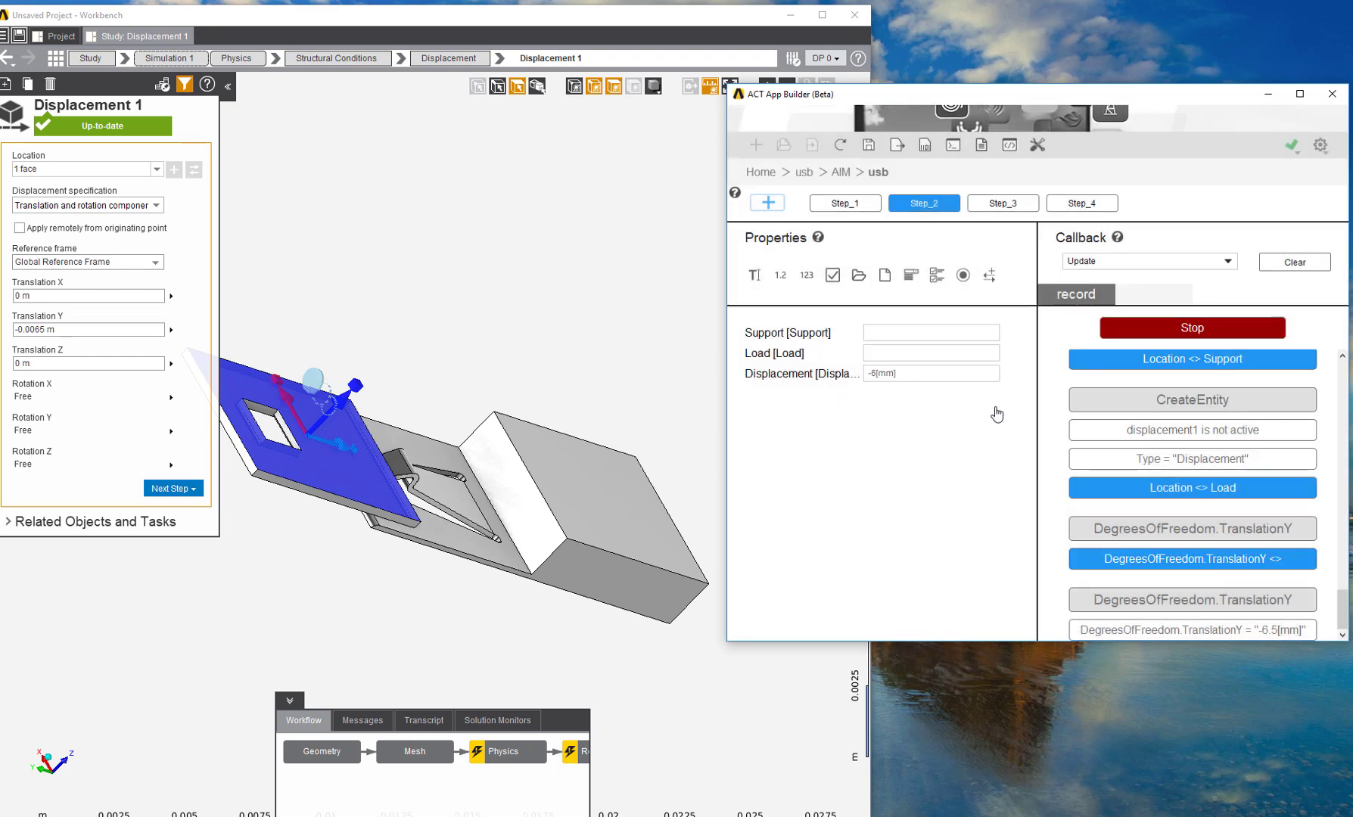
# Stop the Step_2 recording and start recording the Update callback of Step_3.
pyautogui.click(1193, 342)
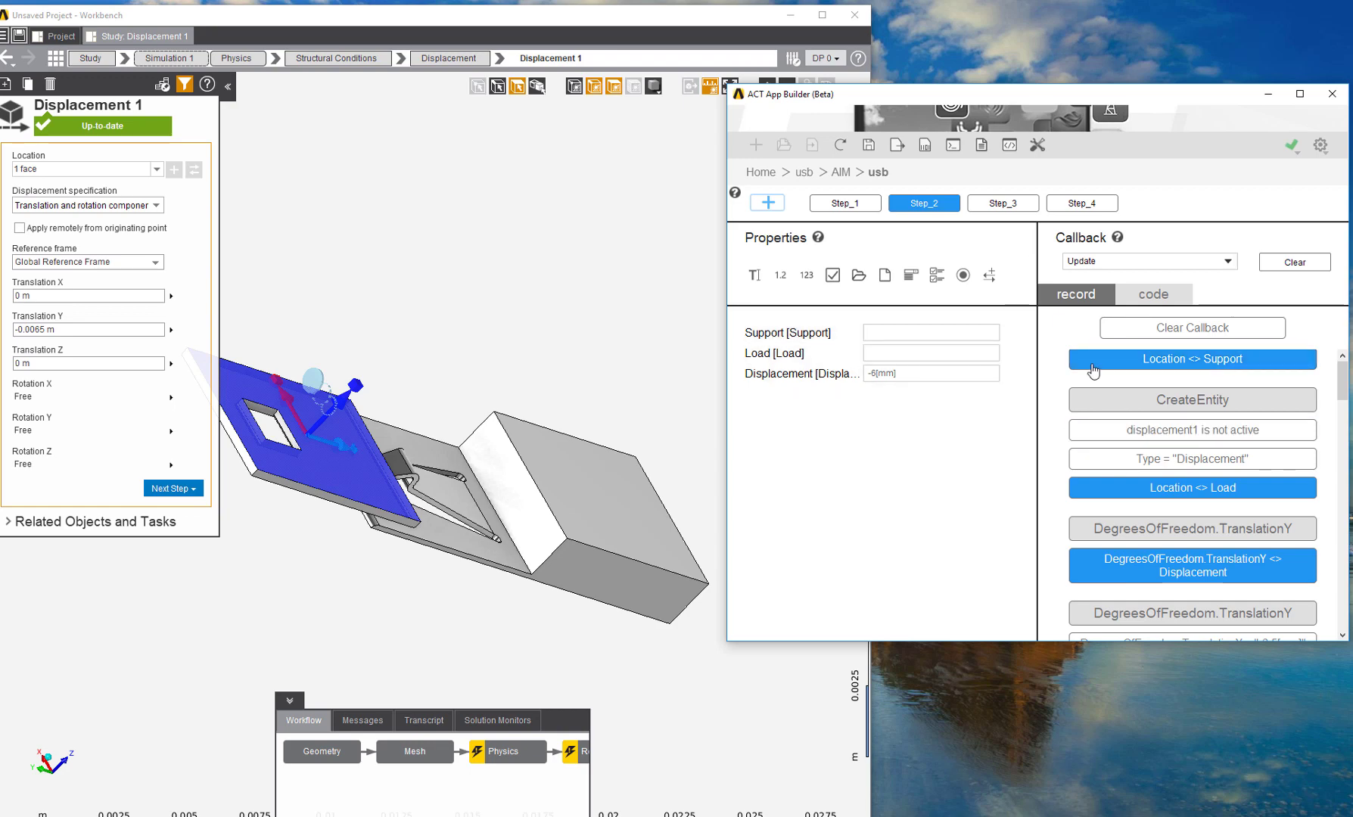
pyautogui.moveTo(1339, 386)
pyautogui.mouseDown()
pyautogui.moveTo(1340, 612)
pyautogui.moveTo(1341, 382)
pyautogui.mouseUp()
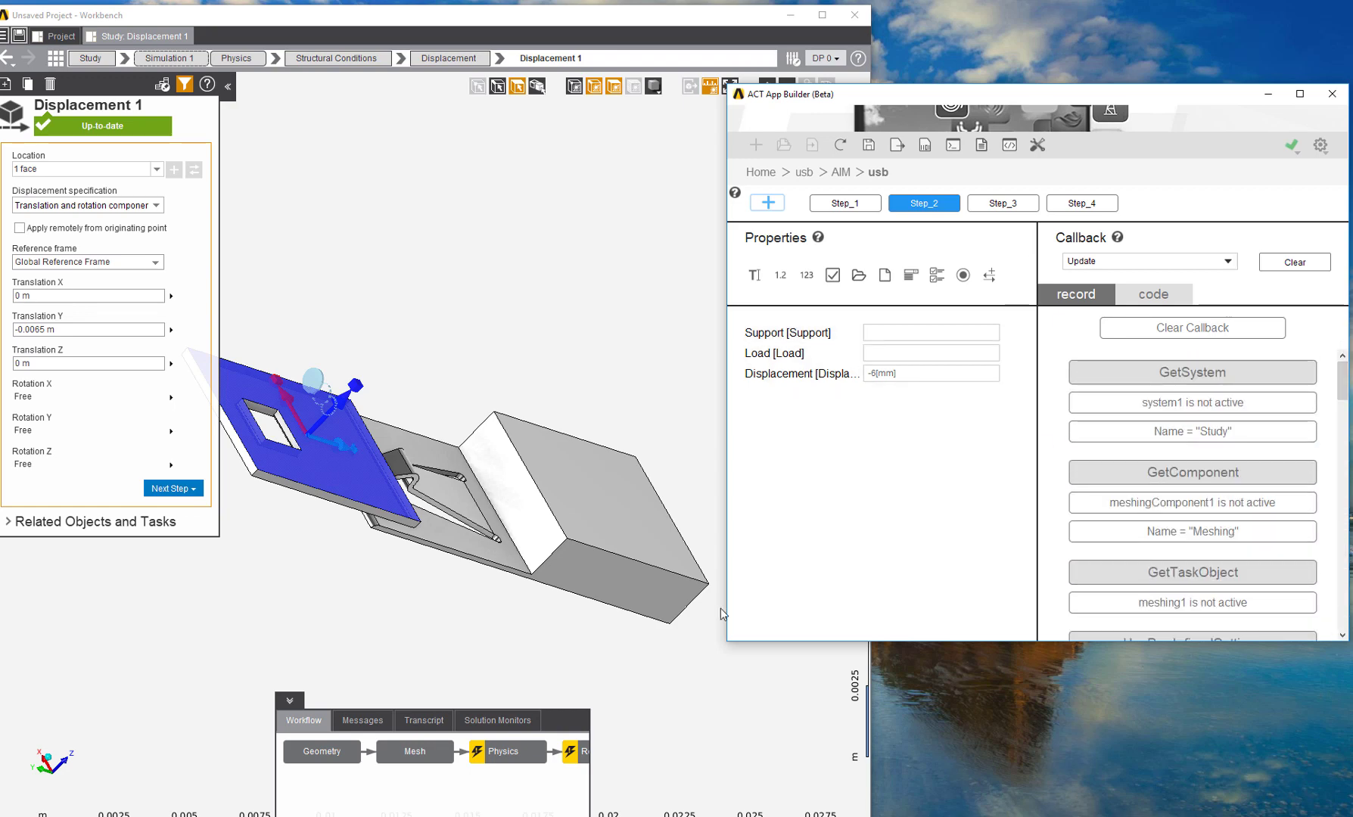
pyautogui.click(1004, 205)
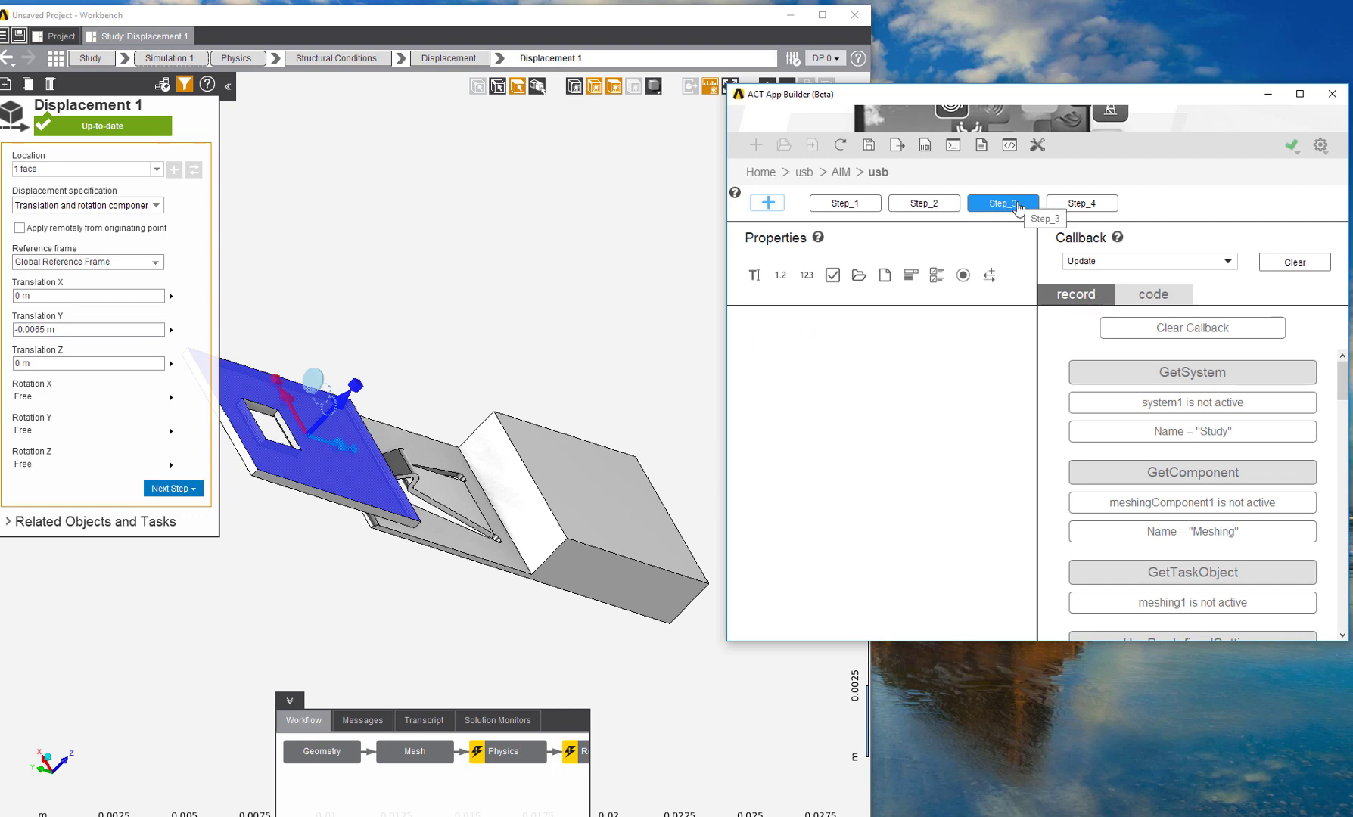
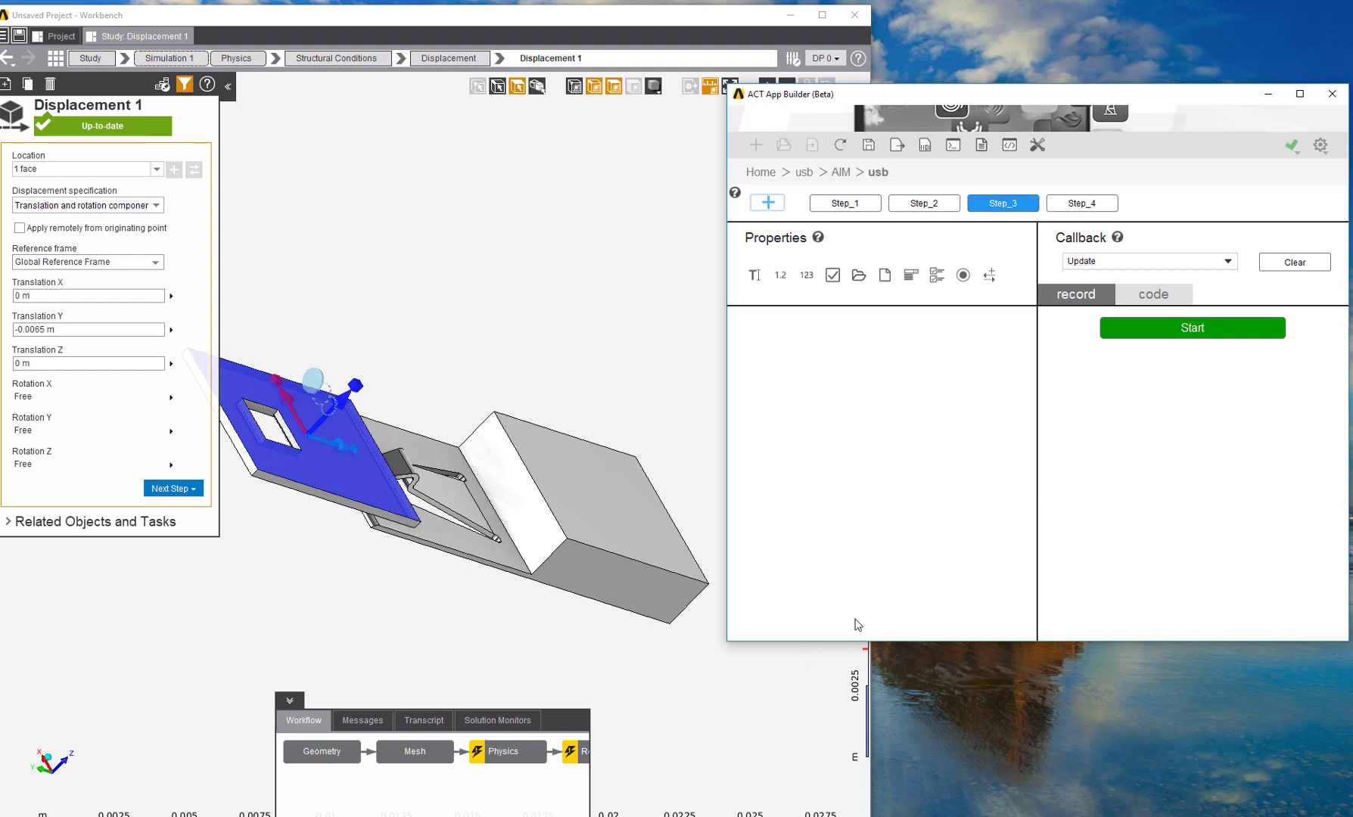
pyautogui.click(1191, 333)
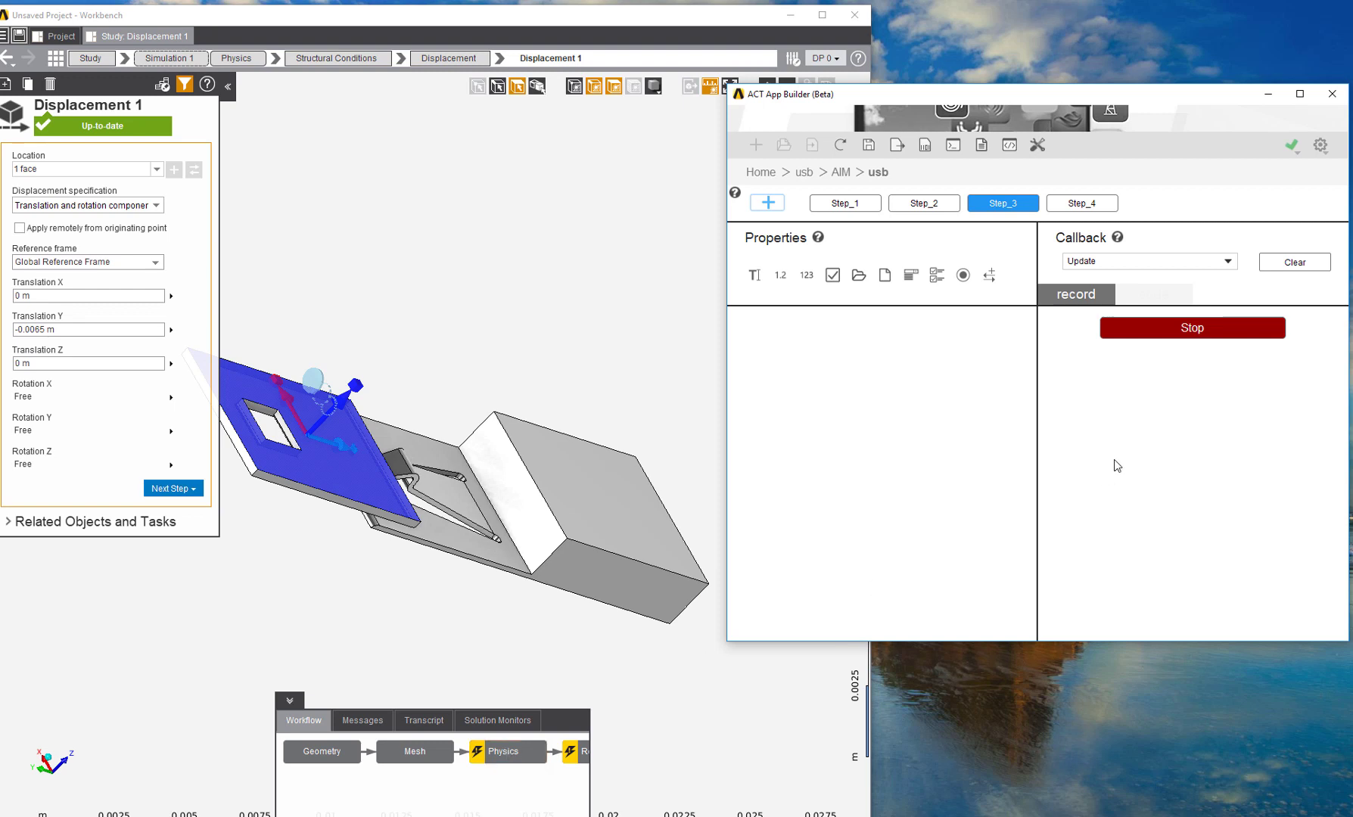
# Switch to Workbench and add a contact interface condition to the physics setup.
pyautogui.click(501, 755)
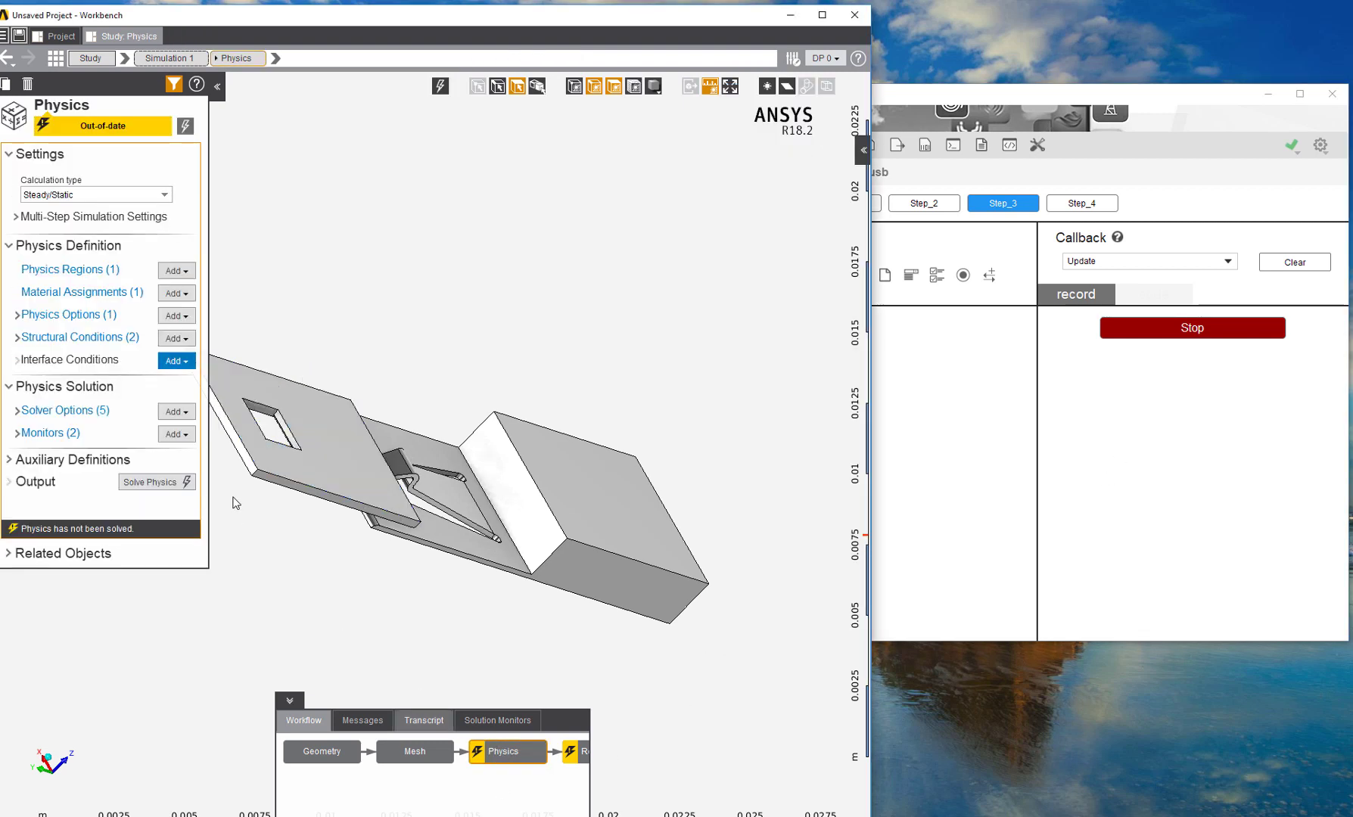
pyautogui.click(176, 361)
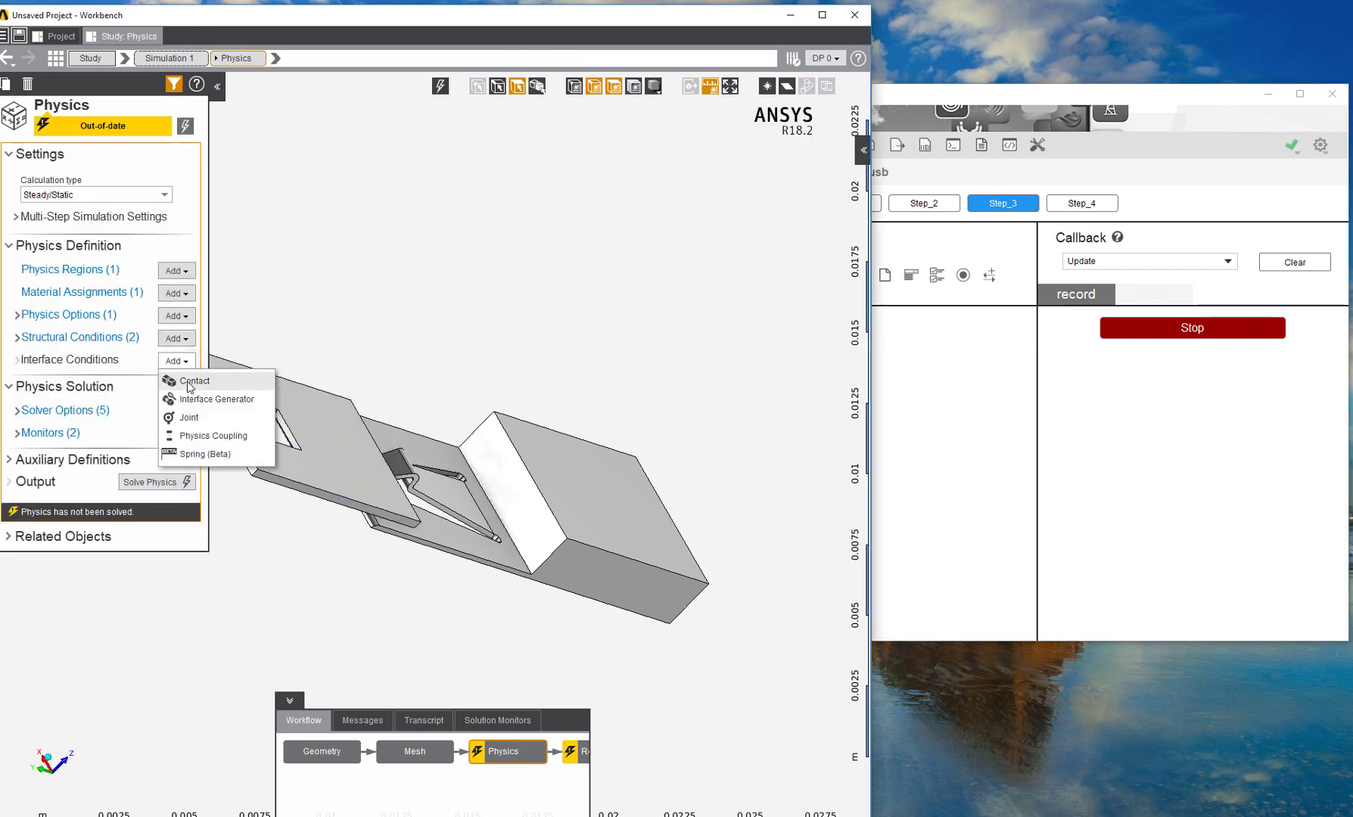
pyautogui.click(190, 380)
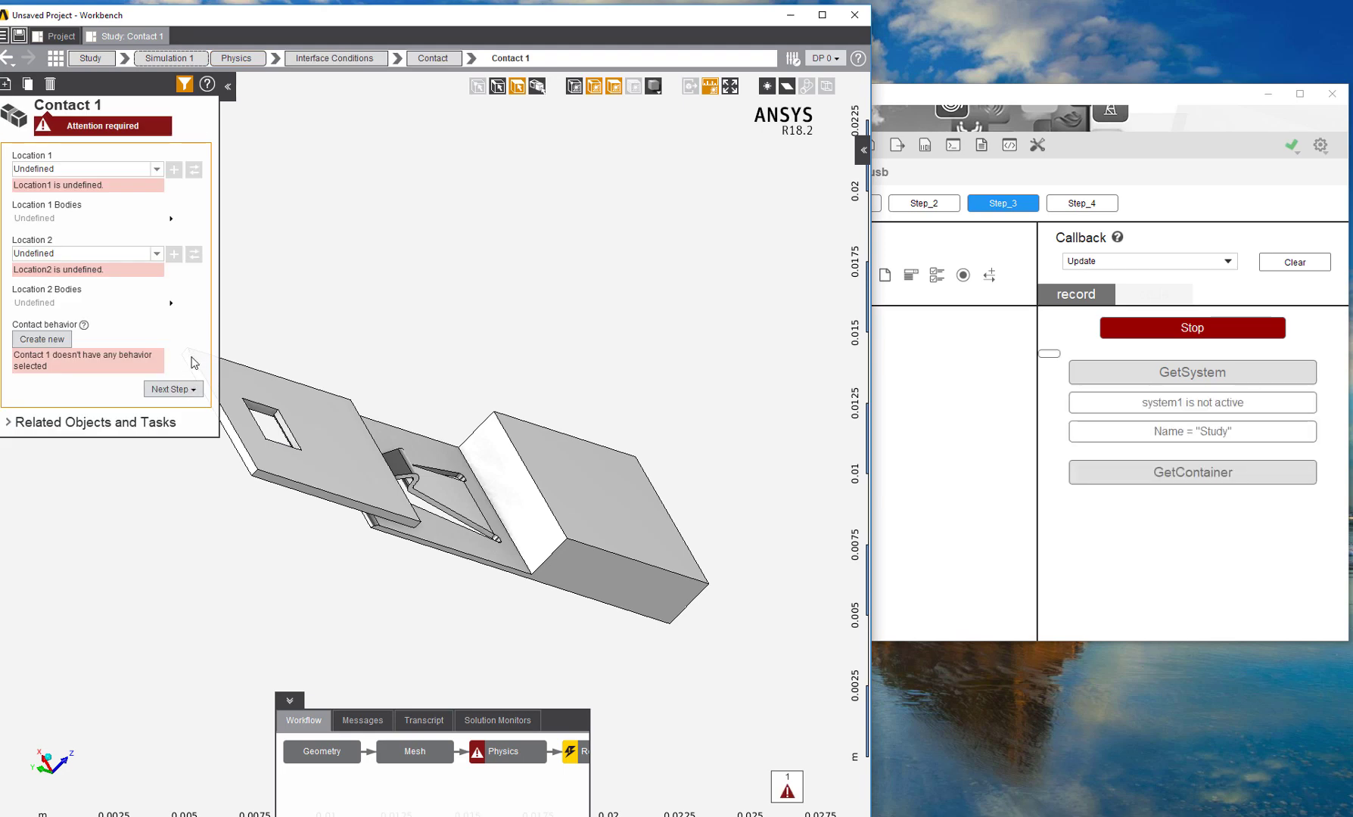
# Assign the four upper faces of the spring clip's bent tip to Location 1 of the contact.
pyautogui.click(88, 167)
pyautogui.moveTo(498, 390); pyautogui.dragTo(379, 418, button='middle')
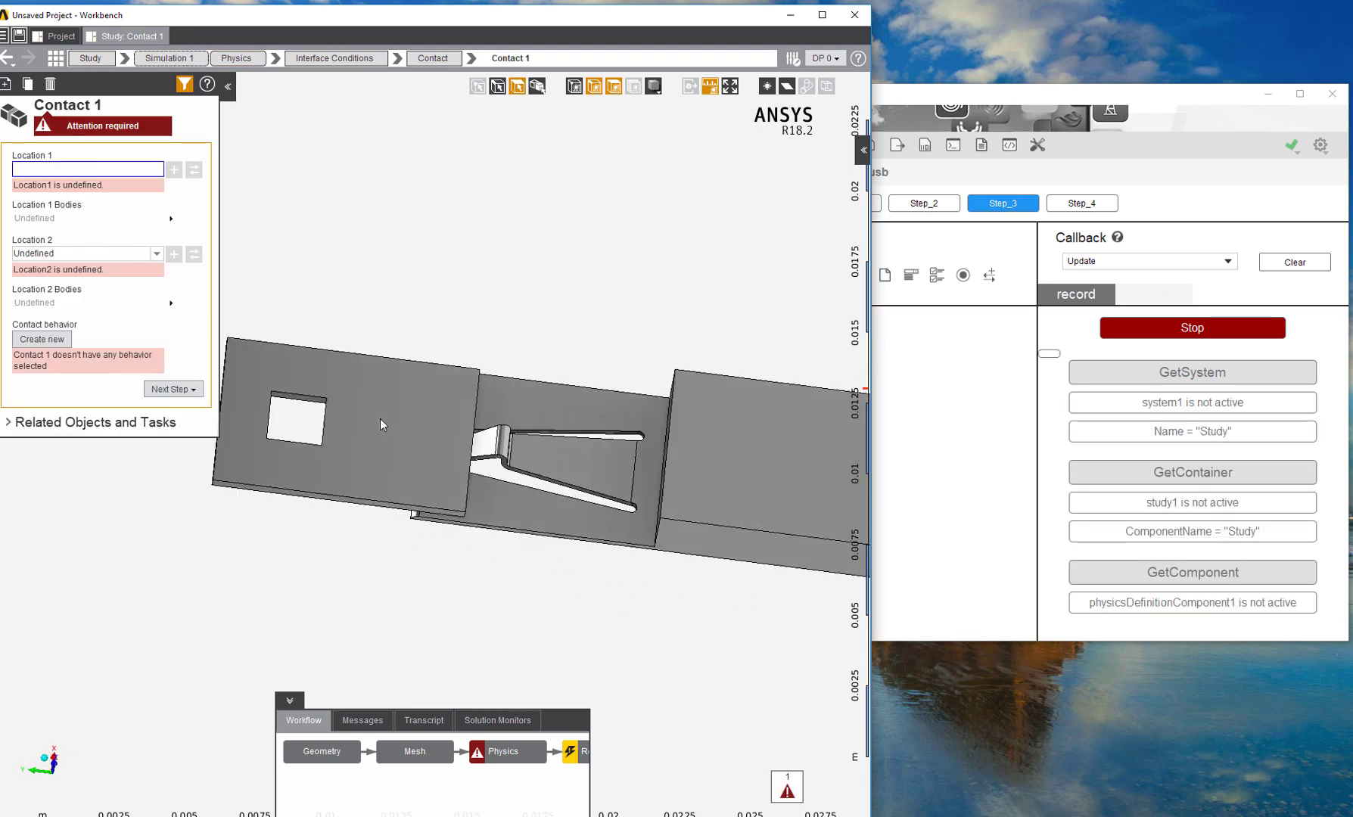
pyautogui.click(612, 472)
pyautogui.scroll(5, 544, 463)
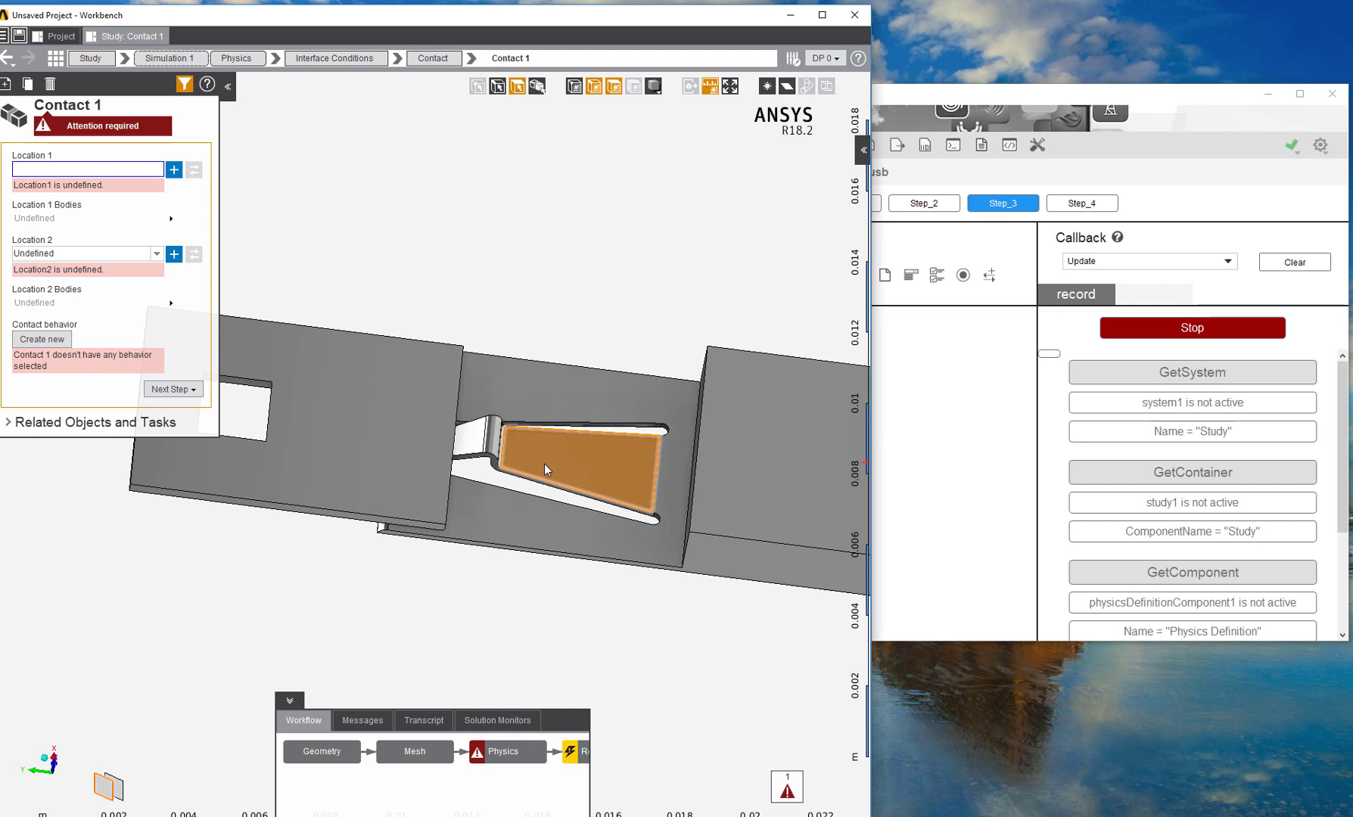
pyautogui.moveTo(603, 476); pyautogui.dragTo(497, 445, button='middle')
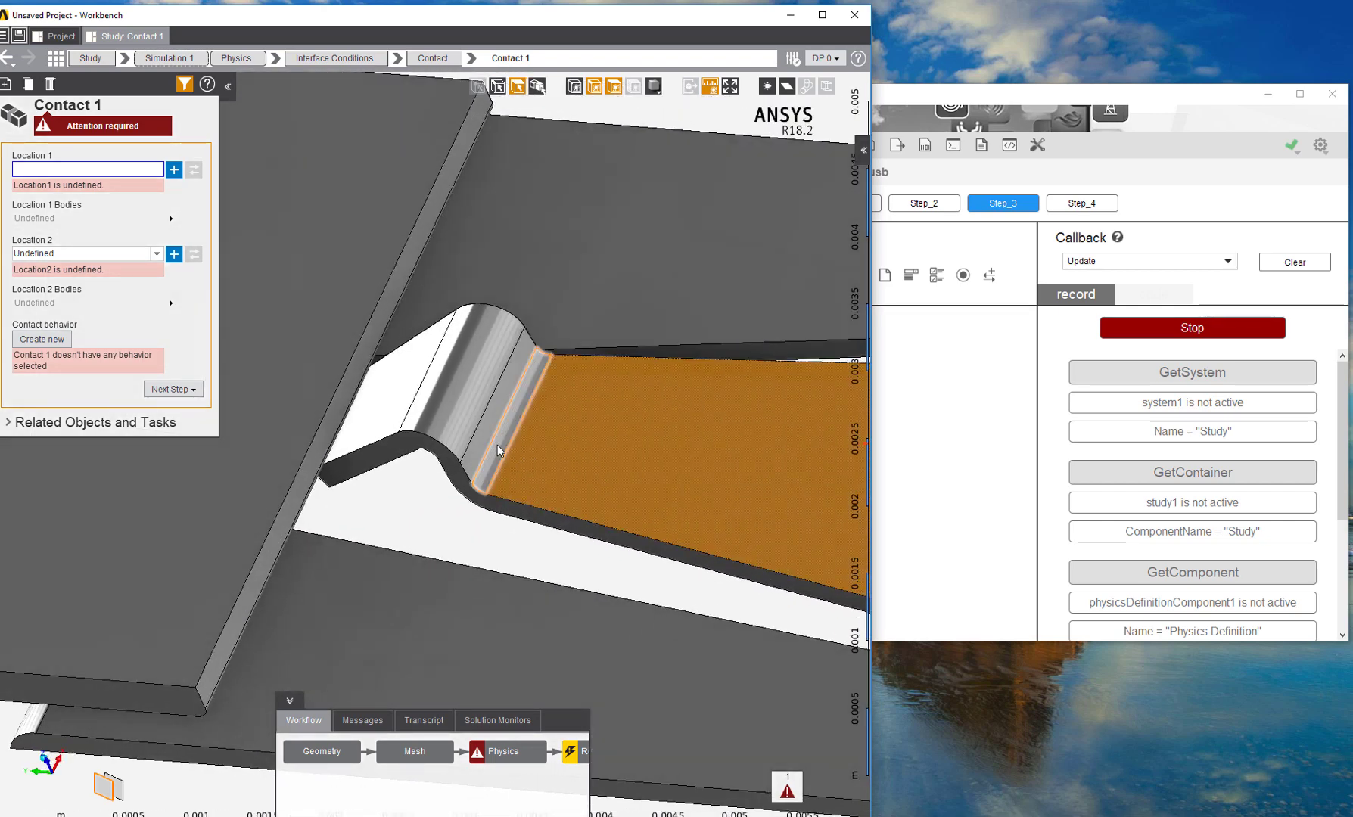
pyautogui.click(497, 445)
pyautogui.keyDown('ctrl'); pyautogui.click(477, 427); pyautogui.keyUp('ctrl')
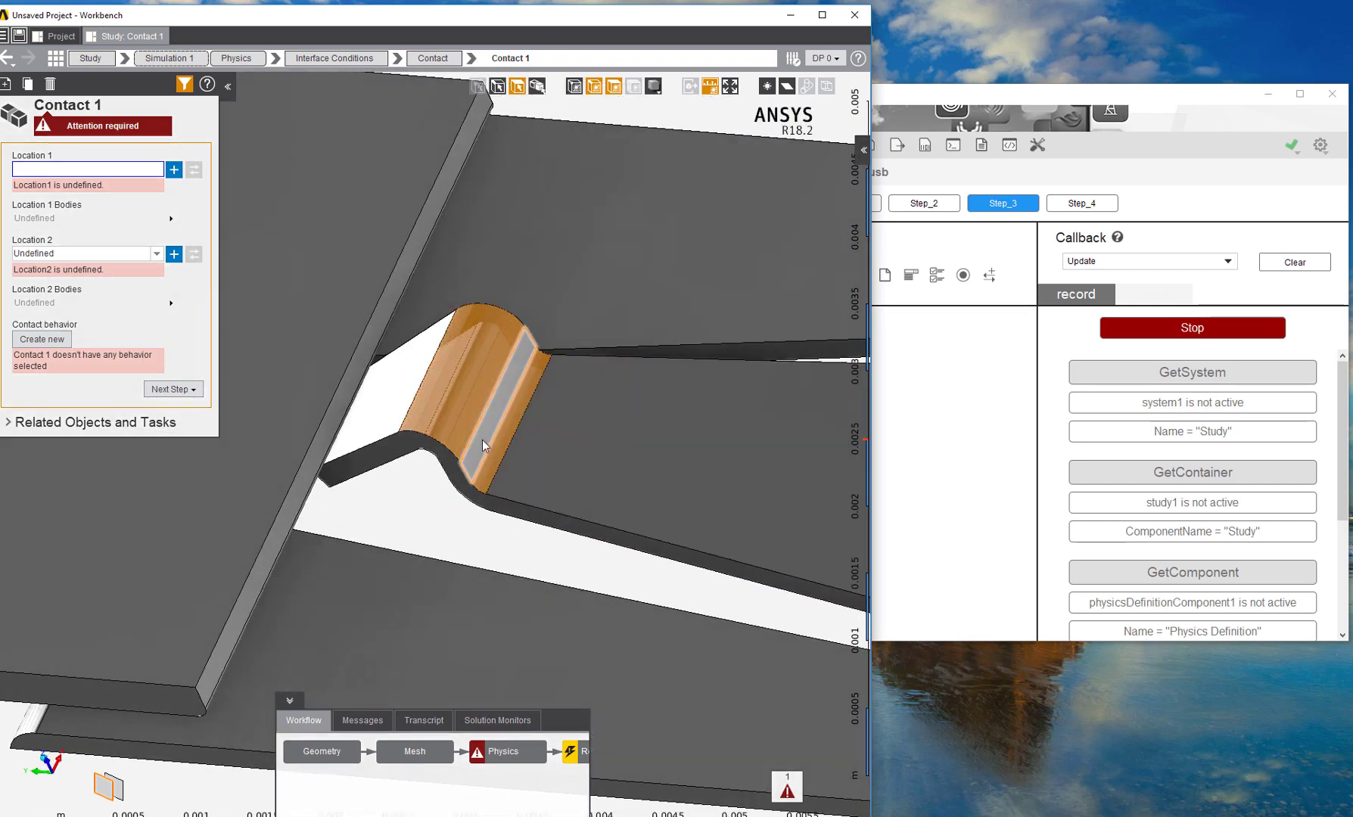
pyautogui.keyDown('ctrl'); pyautogui.click(404, 411); pyautogui.keyUp('ctrl')
pyautogui.moveTo(512, 427); pyautogui.dragTo(324, 420, button='middle')
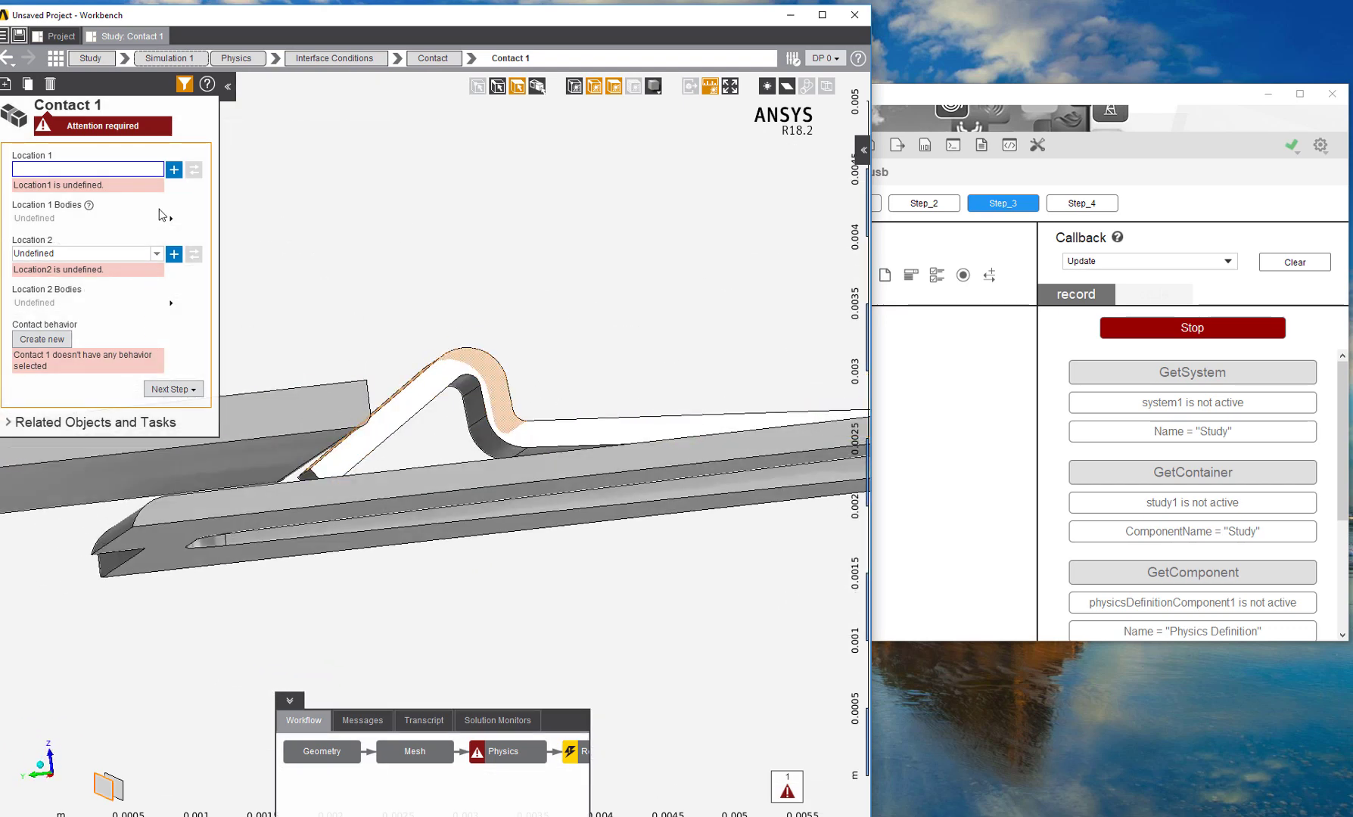
pyautogui.click(172, 174)
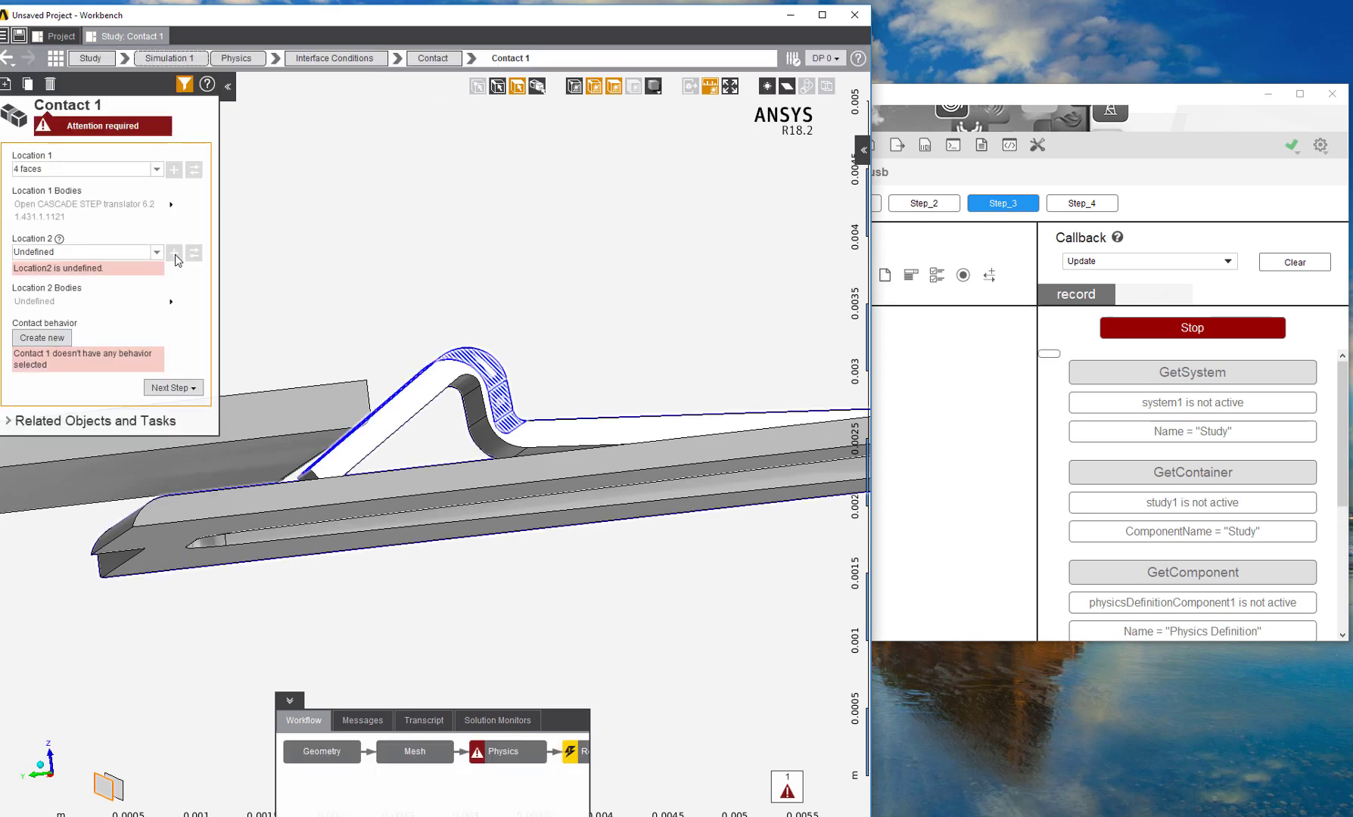
# Assign seven faces of the plate with the rectangular cutout, including those around the opening, to Location 2 of the contact.
pyautogui.click(151, 252)
pyautogui.moveTo(666, 242); pyautogui.dragTo(622, 332, button='middle')
pyautogui.click(597, 394)
pyautogui.moveTo(597, 394); pyautogui.dragTo(553, 397, button='middle')
pyautogui.moveTo(394, 416); pyautogui.dragTo(311, 505, button='middle')
pyautogui.click(307, 497)
pyautogui.click(174, 252)
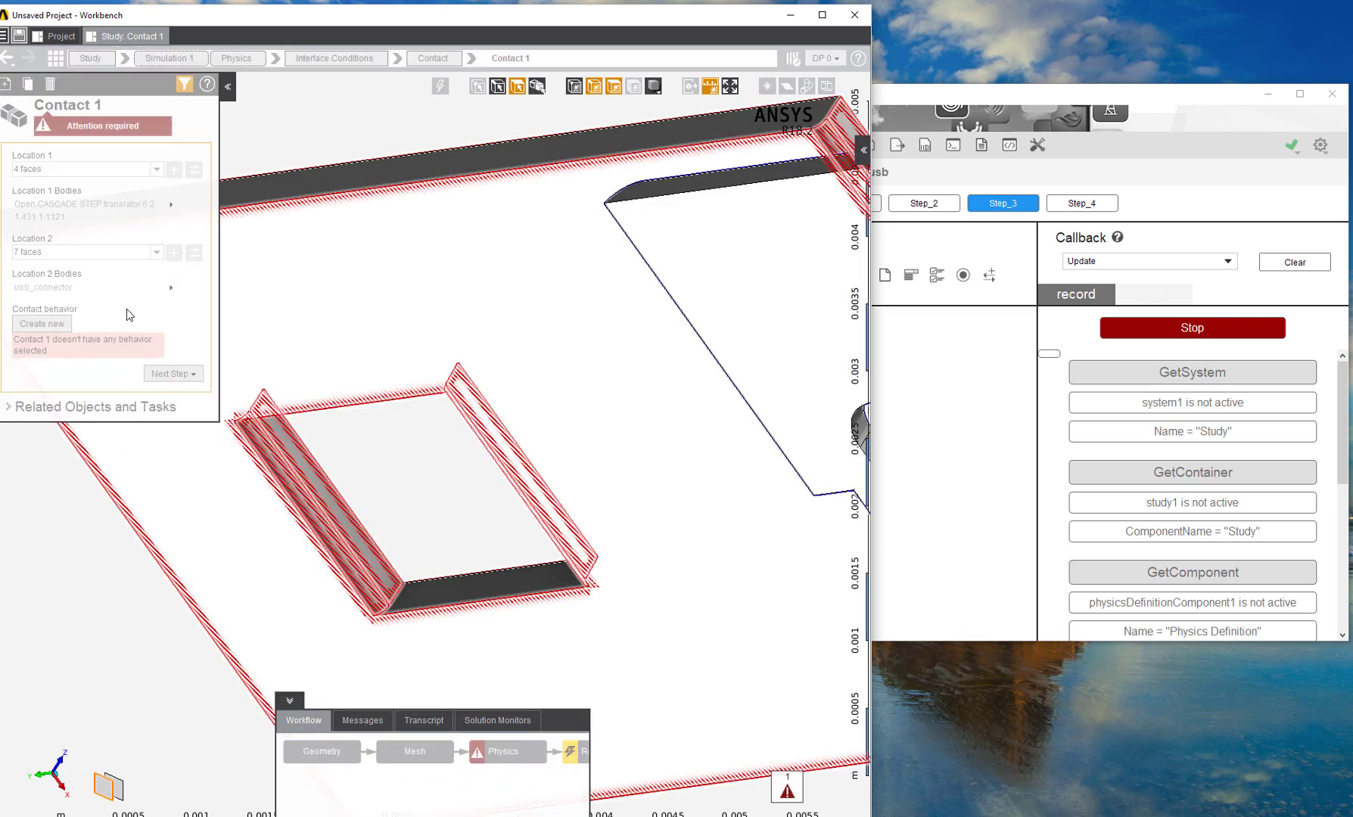
# Create a contact behavior for the contact and set its contact type to Frictionless.
pyautogui.click(49, 325)
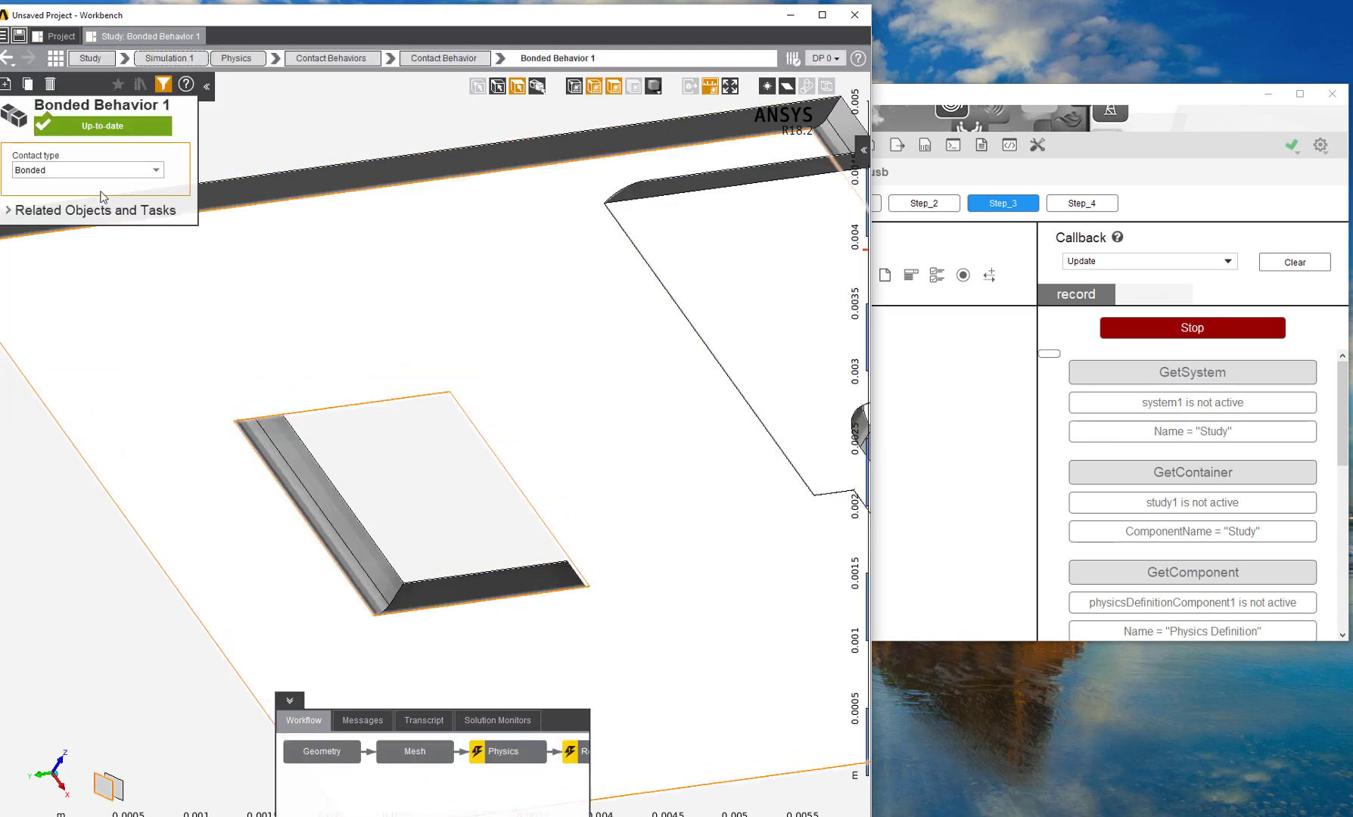
pyautogui.click(83, 169)
pyautogui.click(76, 221)
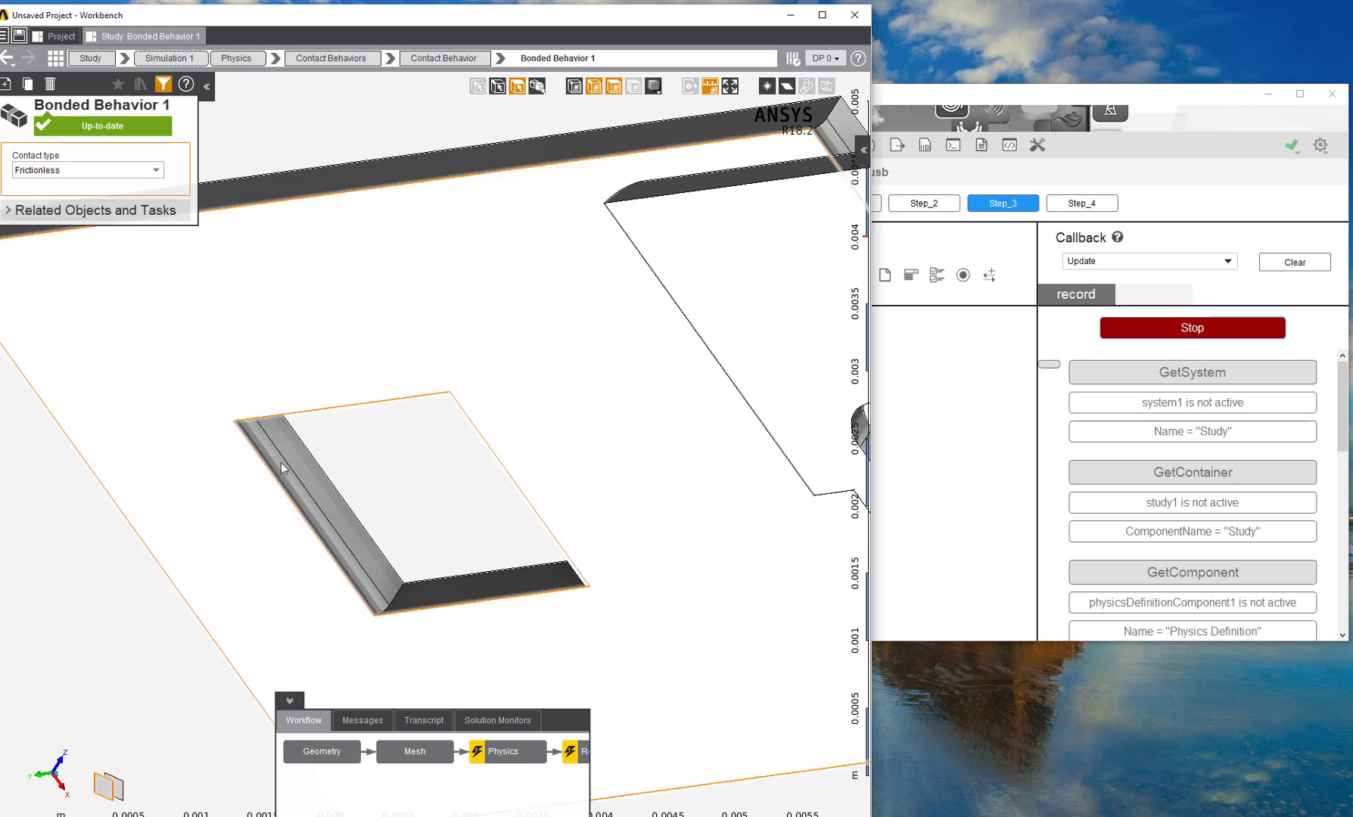
# In the physics solver options, set Simulation Step 1's substepping to Adaptive with 100 initial substeps.
pyautogui.click(494, 756)
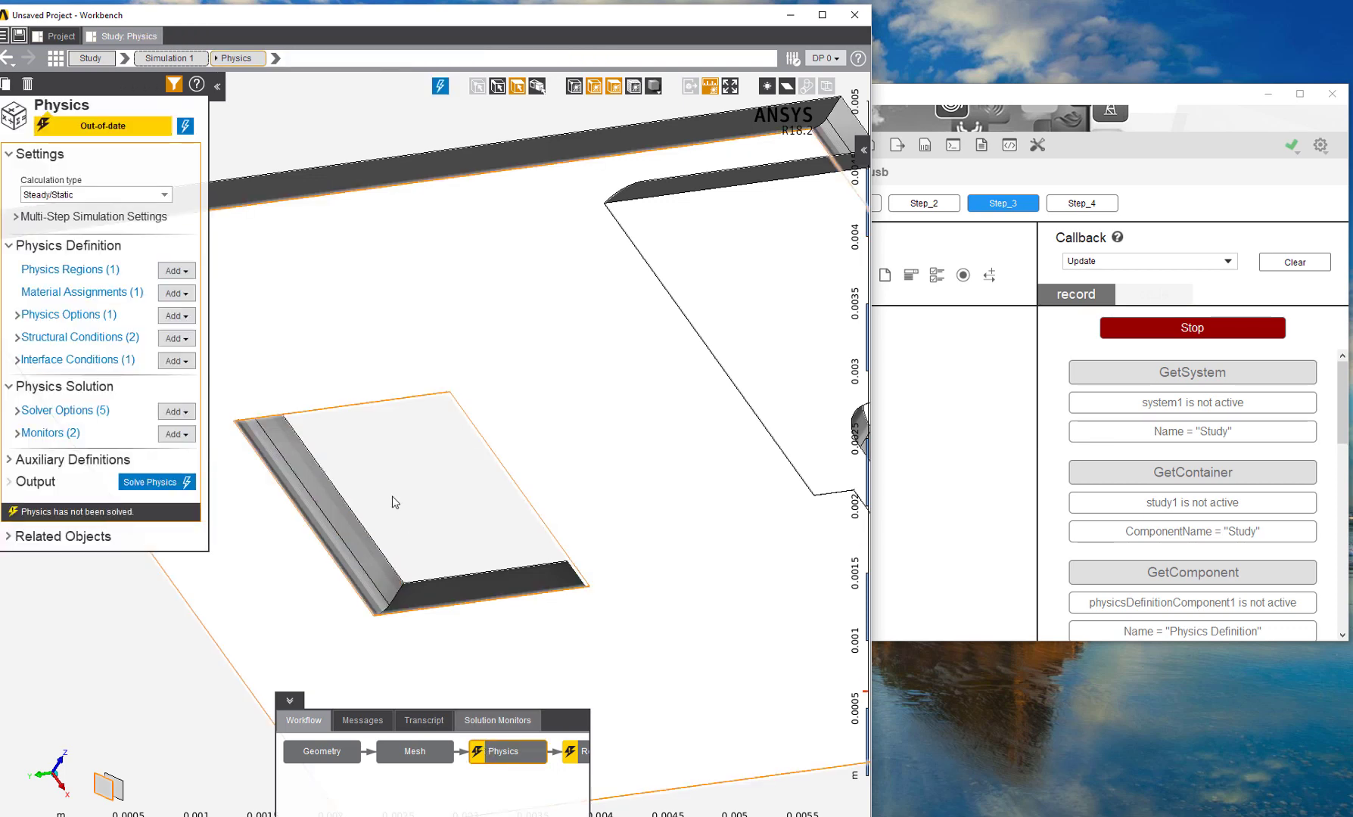
pyautogui.click(72, 410)
pyautogui.click(97, 240)
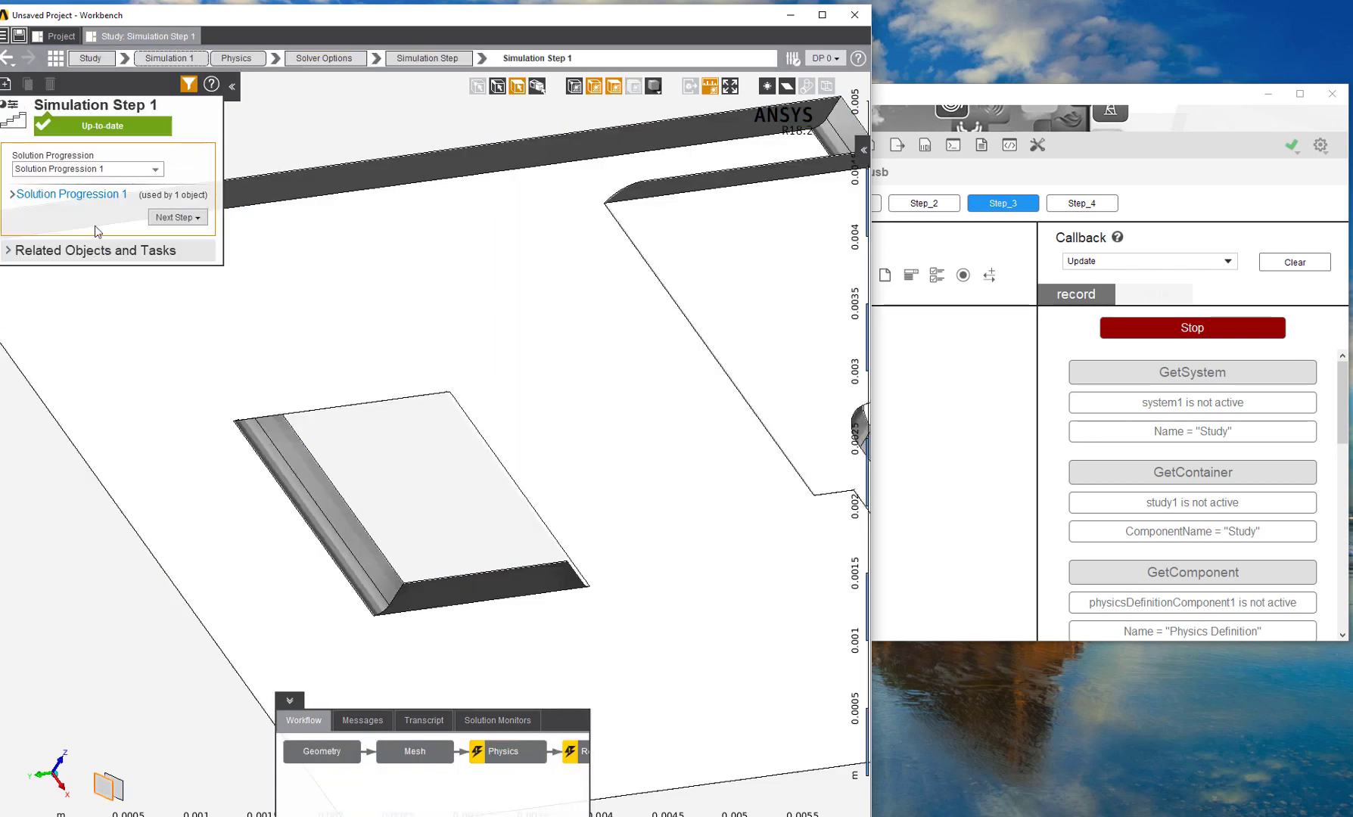
pyautogui.click(38, 196)
pyautogui.click(68, 233)
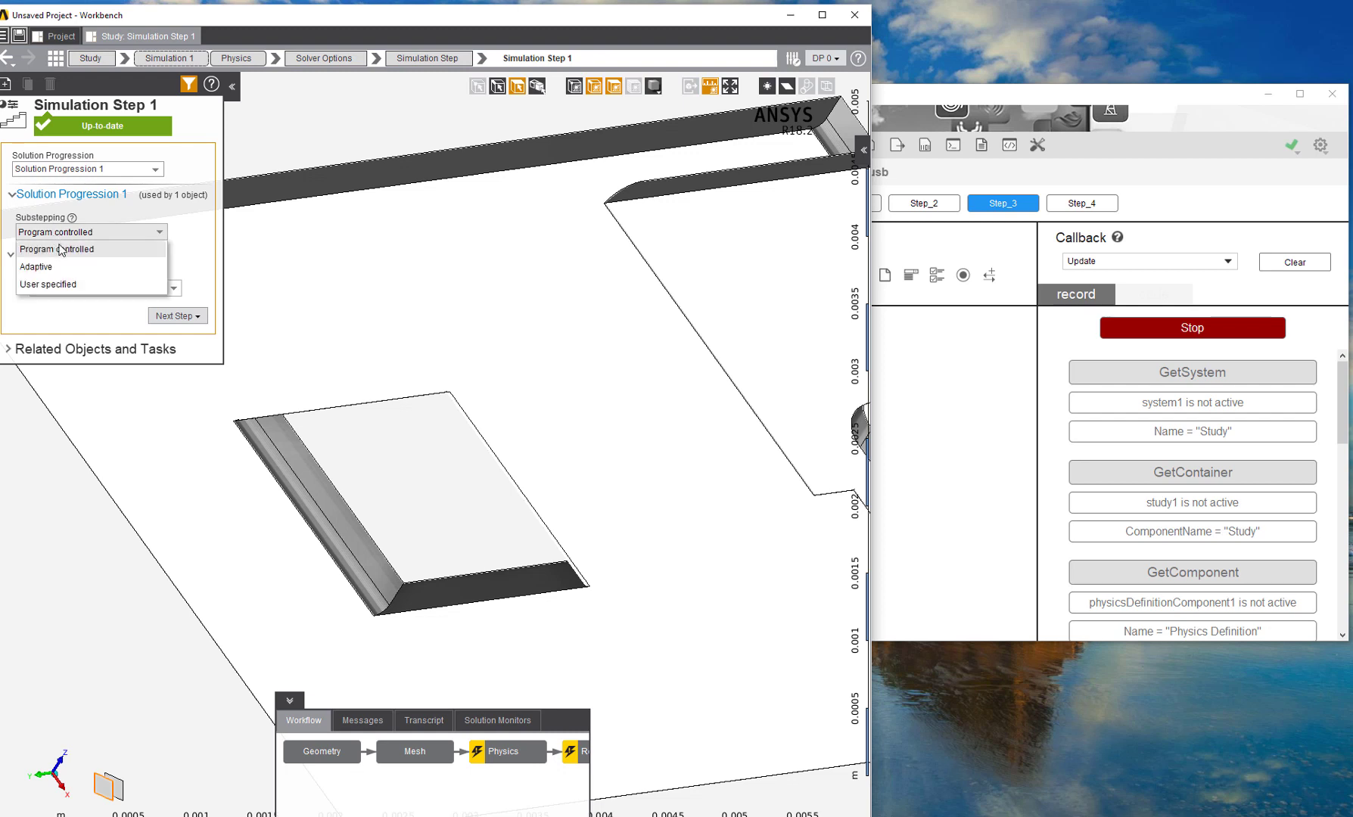
pyautogui.click(75, 265)
pyautogui.click(78, 267)
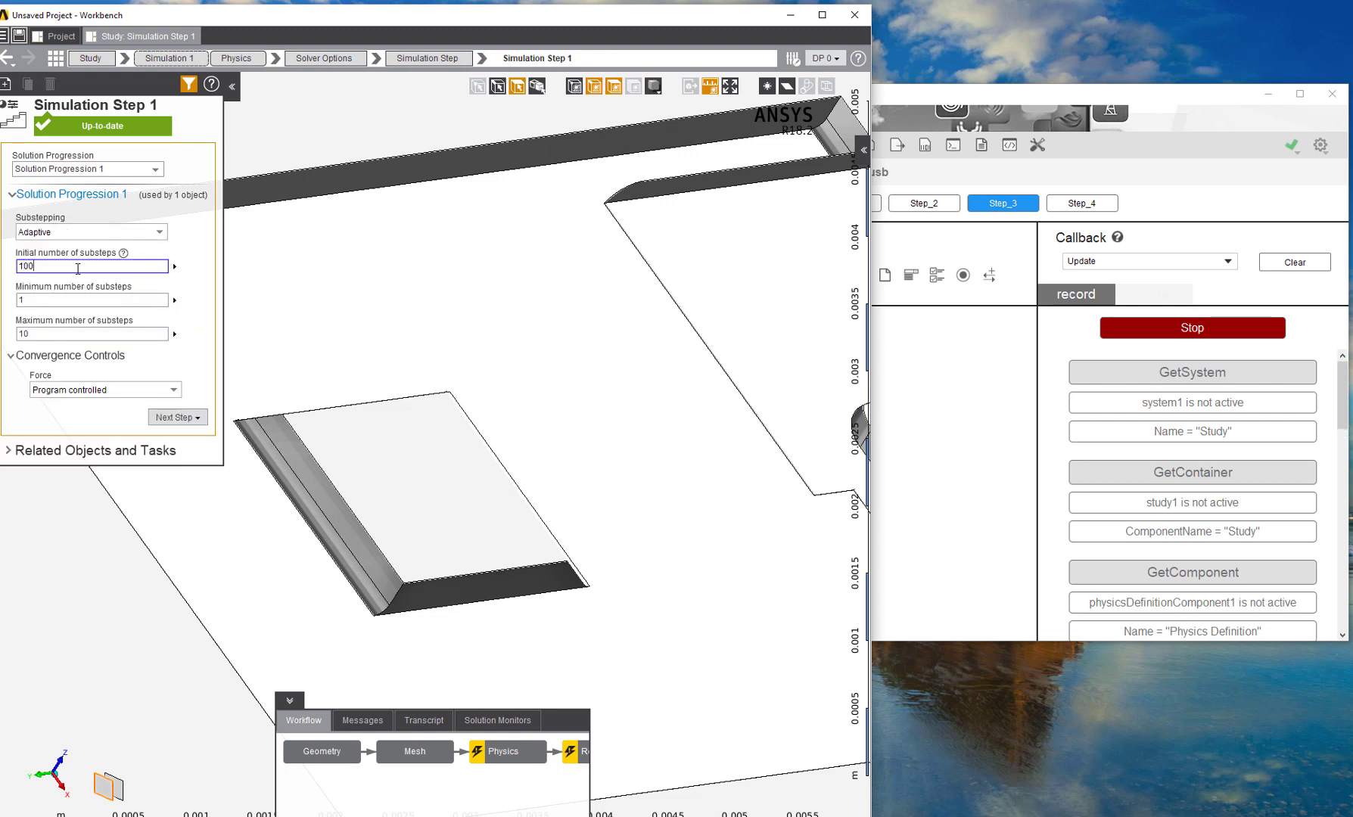
# Set the maximum number of substeps for Simulation Step 1 to 1e5.
pyautogui.click(62, 337)
pyautogui.press('BackSpace')
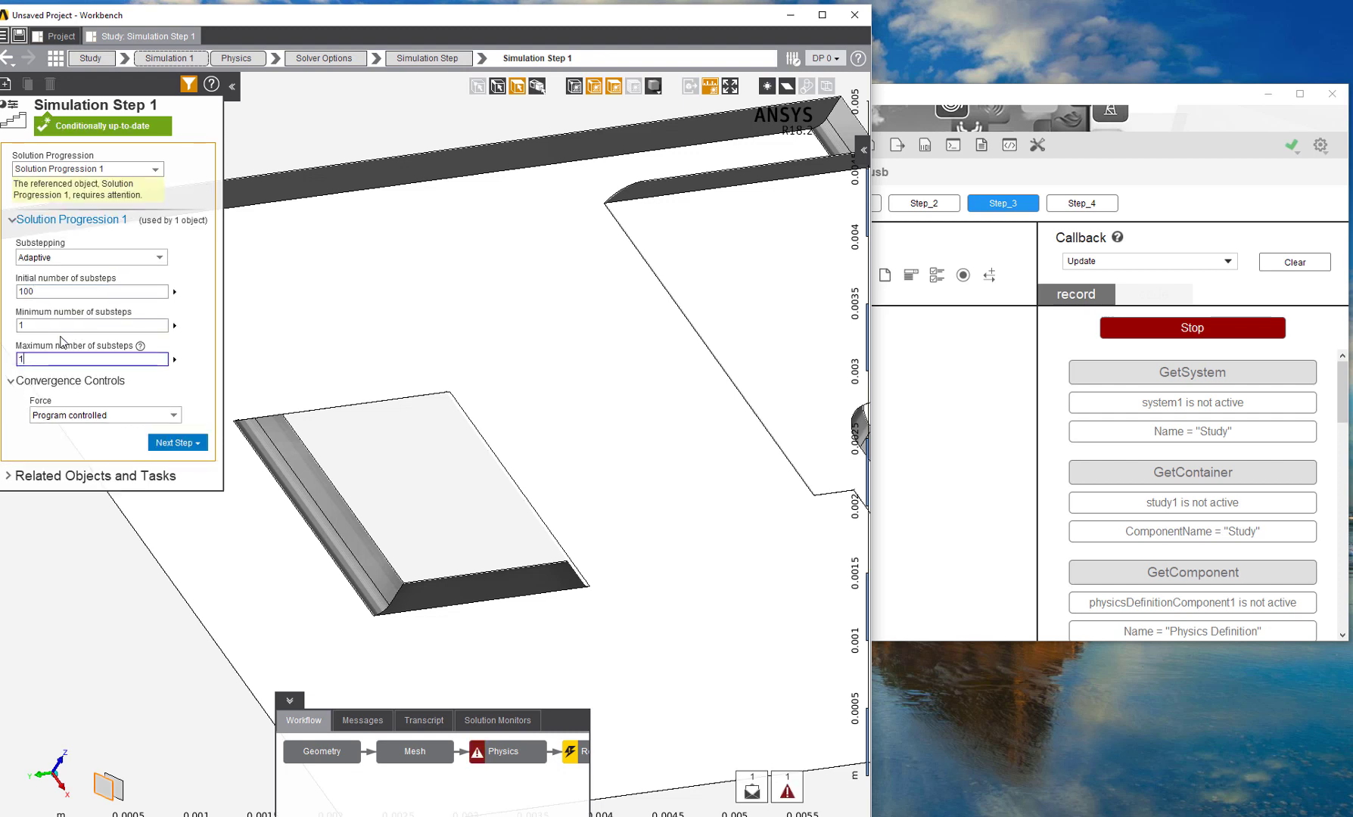
pyautogui.write('e5')
pyautogui.press('Return')
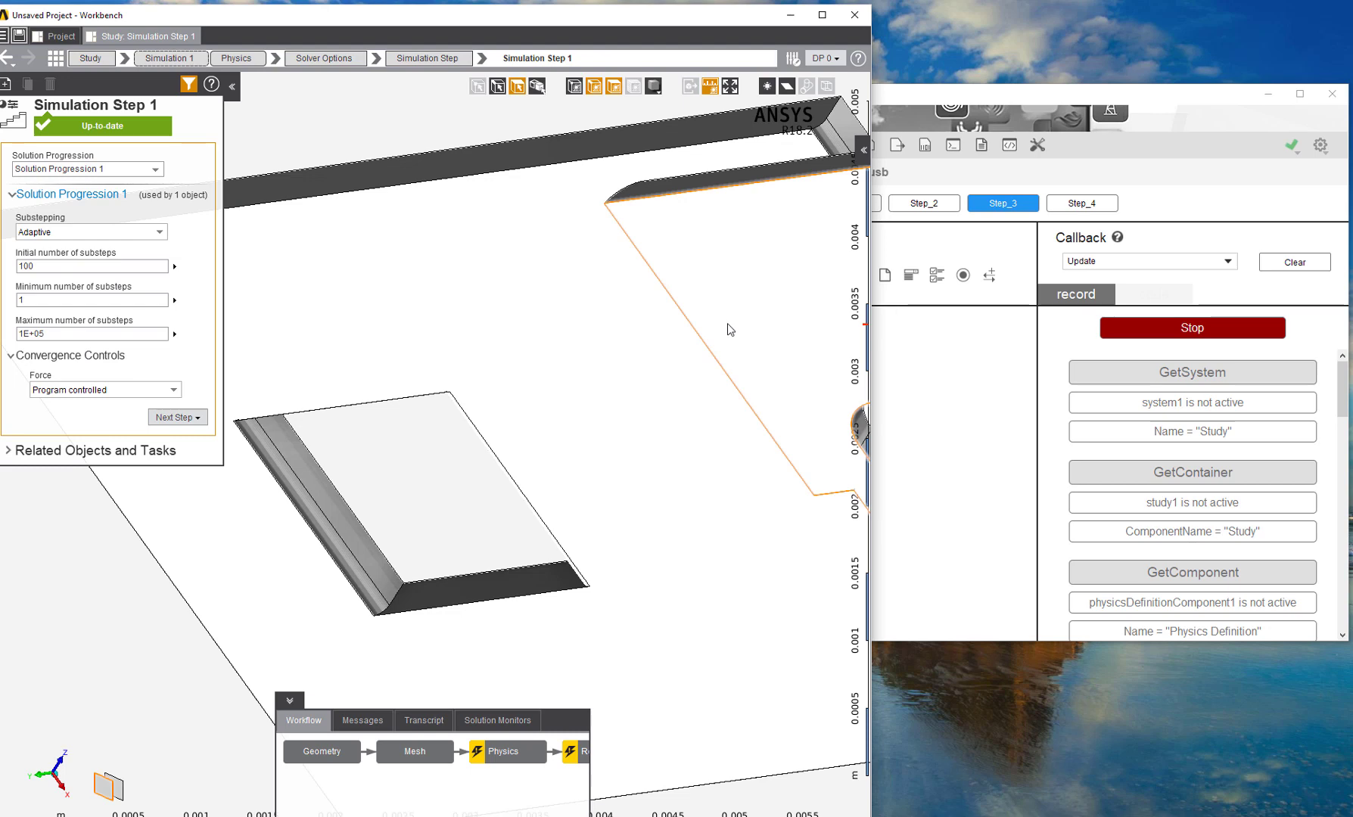
# Stop the Step_3 recording and add a scoping property named and labelled Contact1.
pyautogui.click(1186, 330)
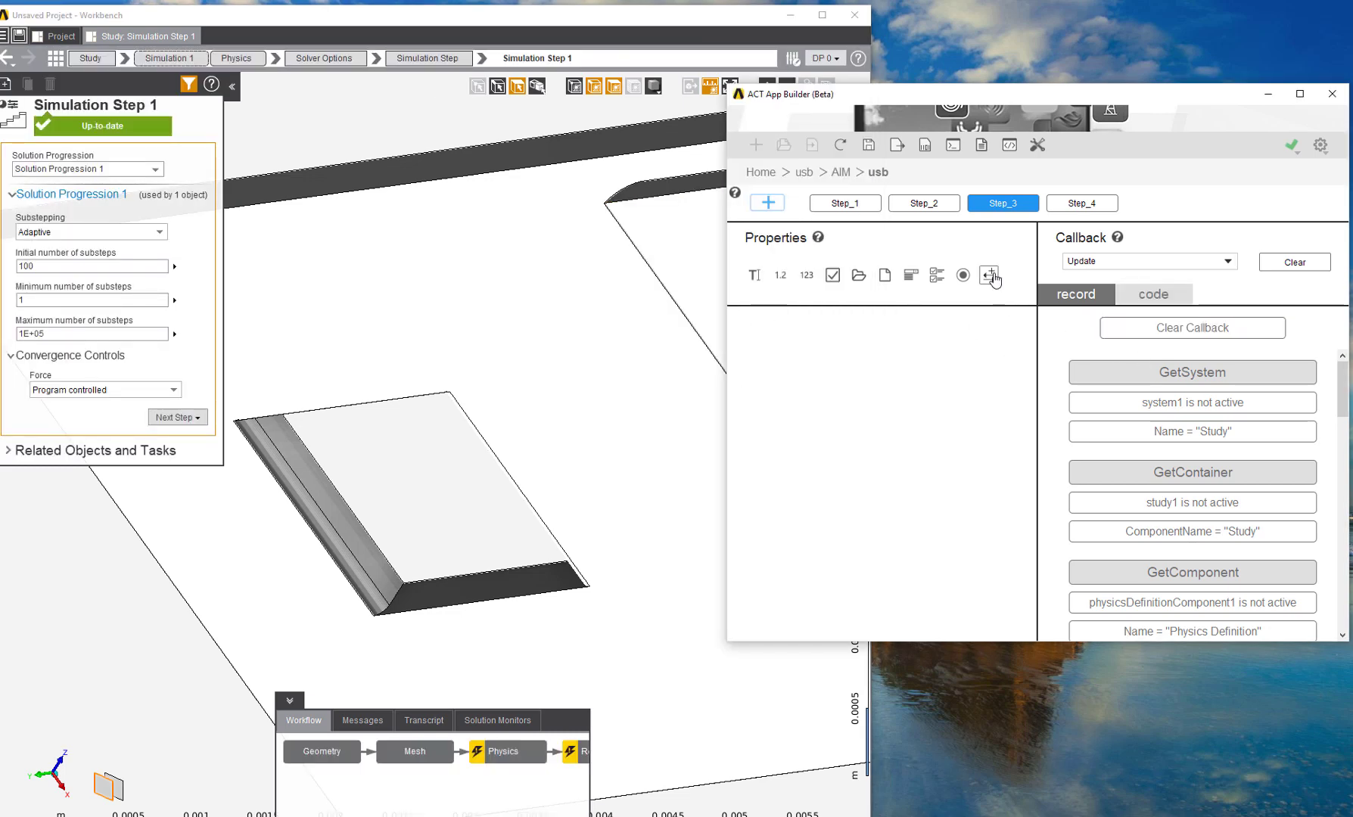
pyautogui.click(987, 329)
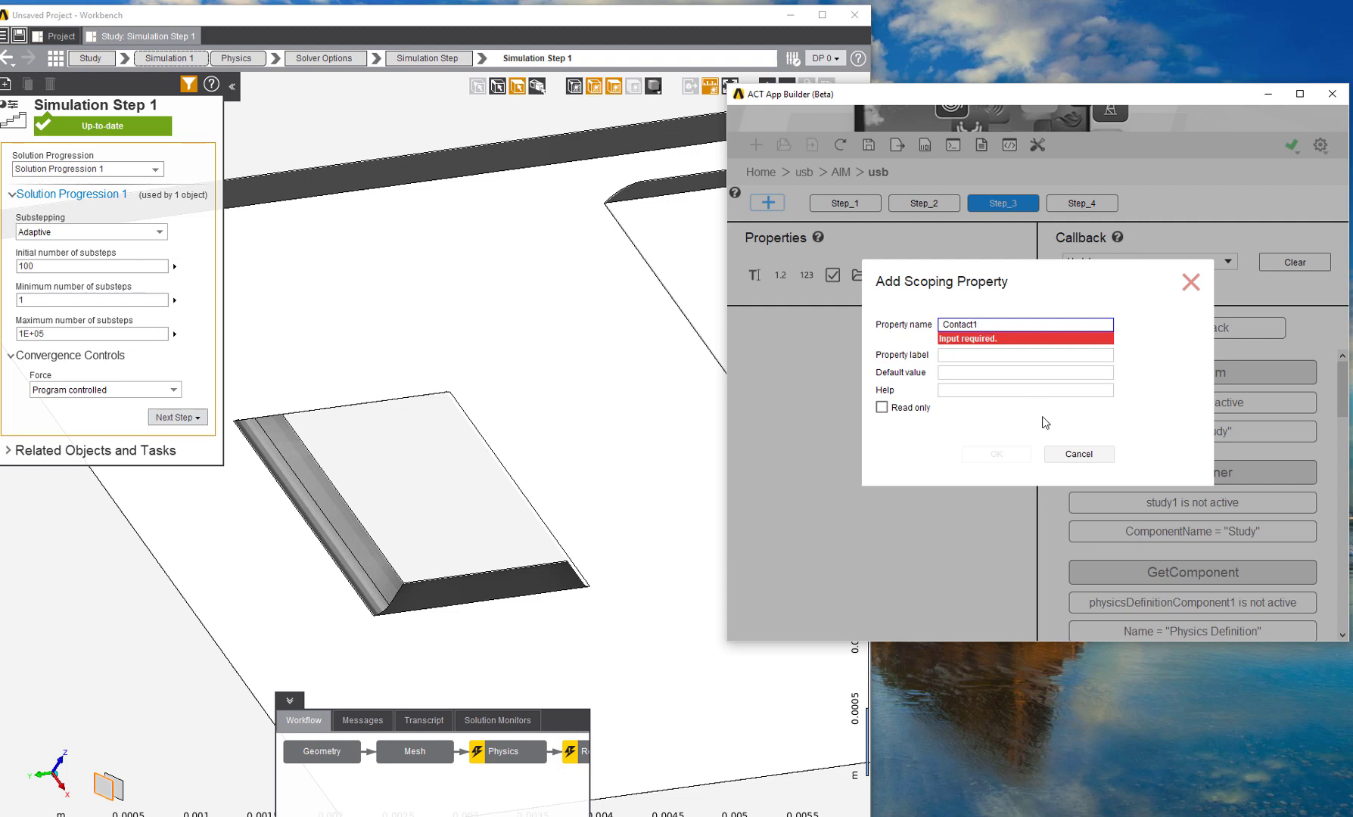
pyautogui.click(995, 388)
pyautogui.click(997, 454)
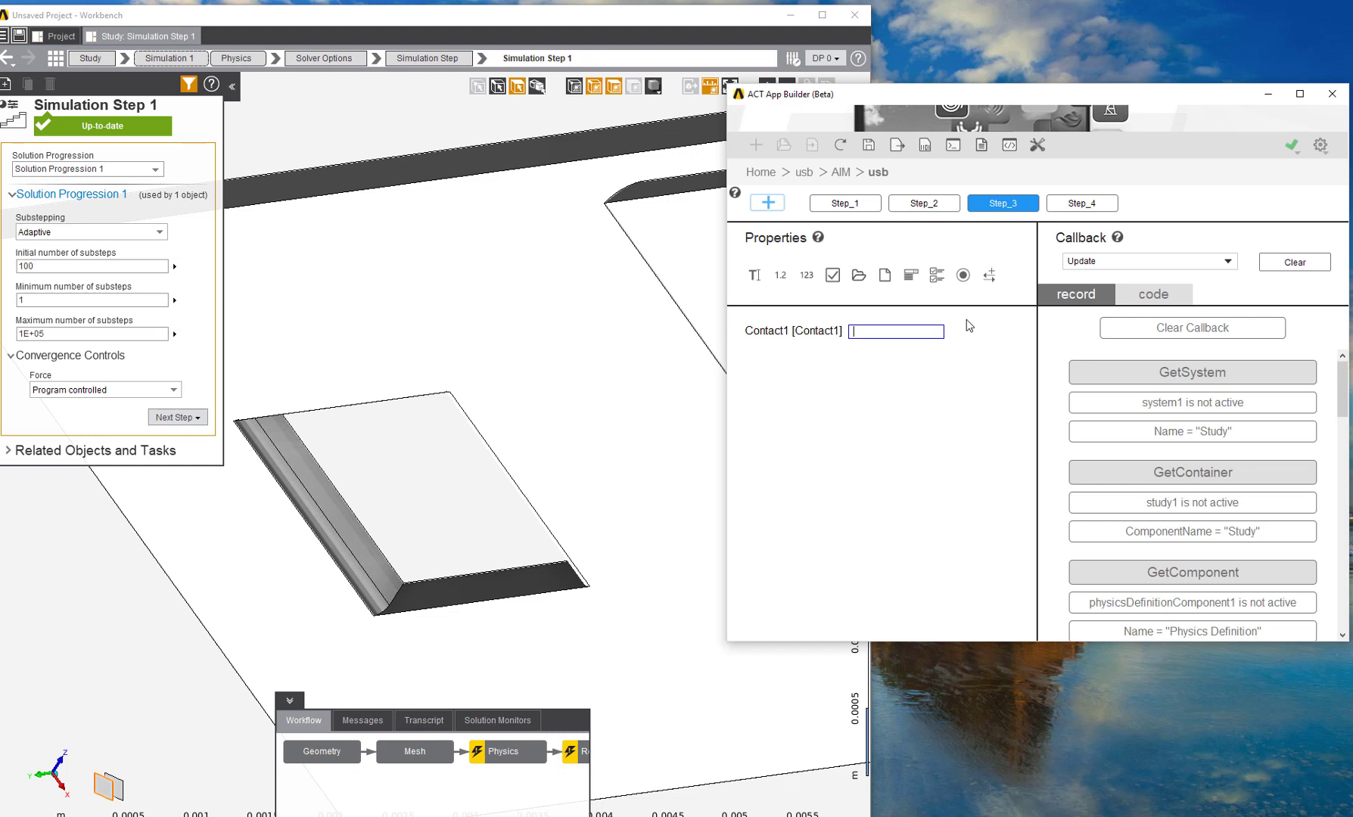
# Add a second scoping property to Step_3, named and labelled Contact2.
pyautogui.click(988, 277)
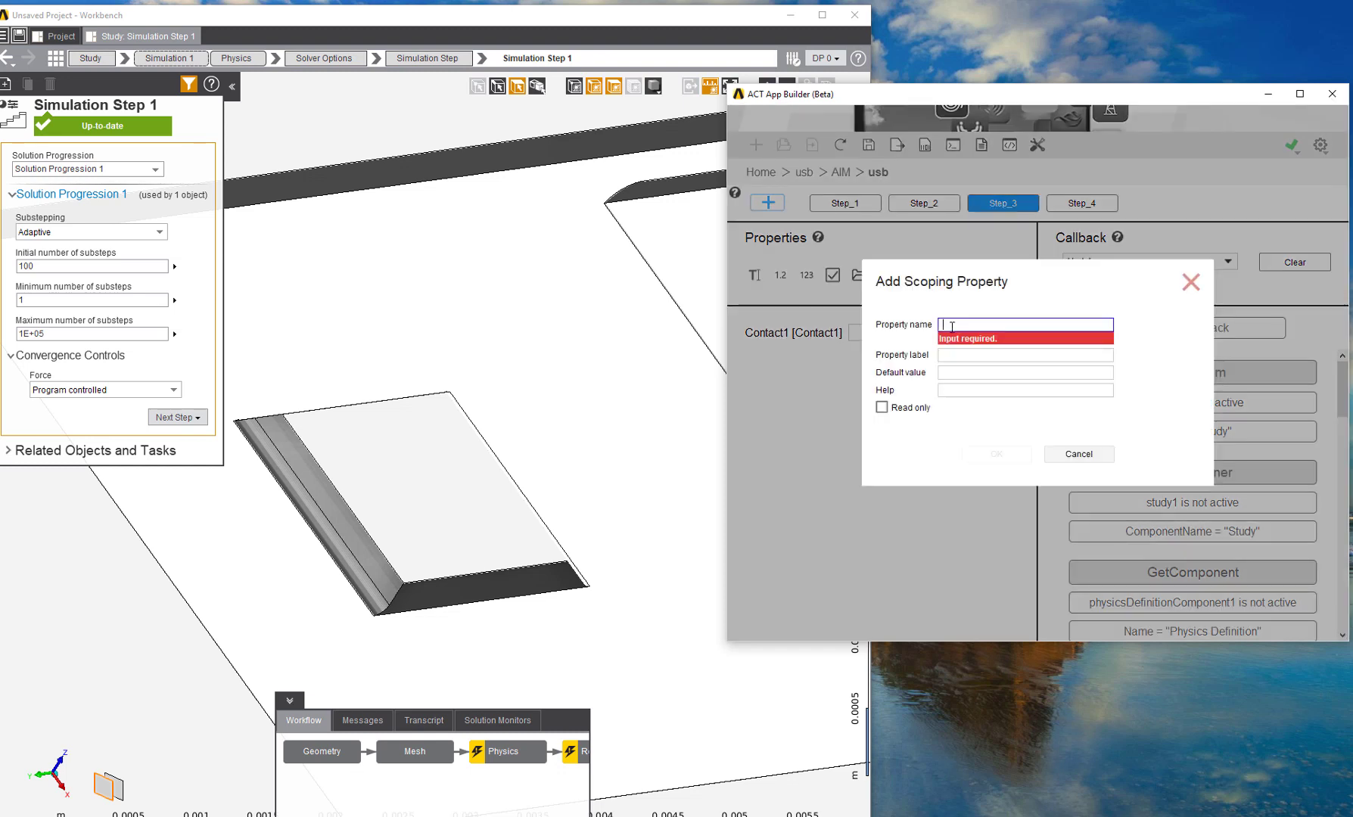
pyautogui.write('Contact2')
pyautogui.press('Tab')
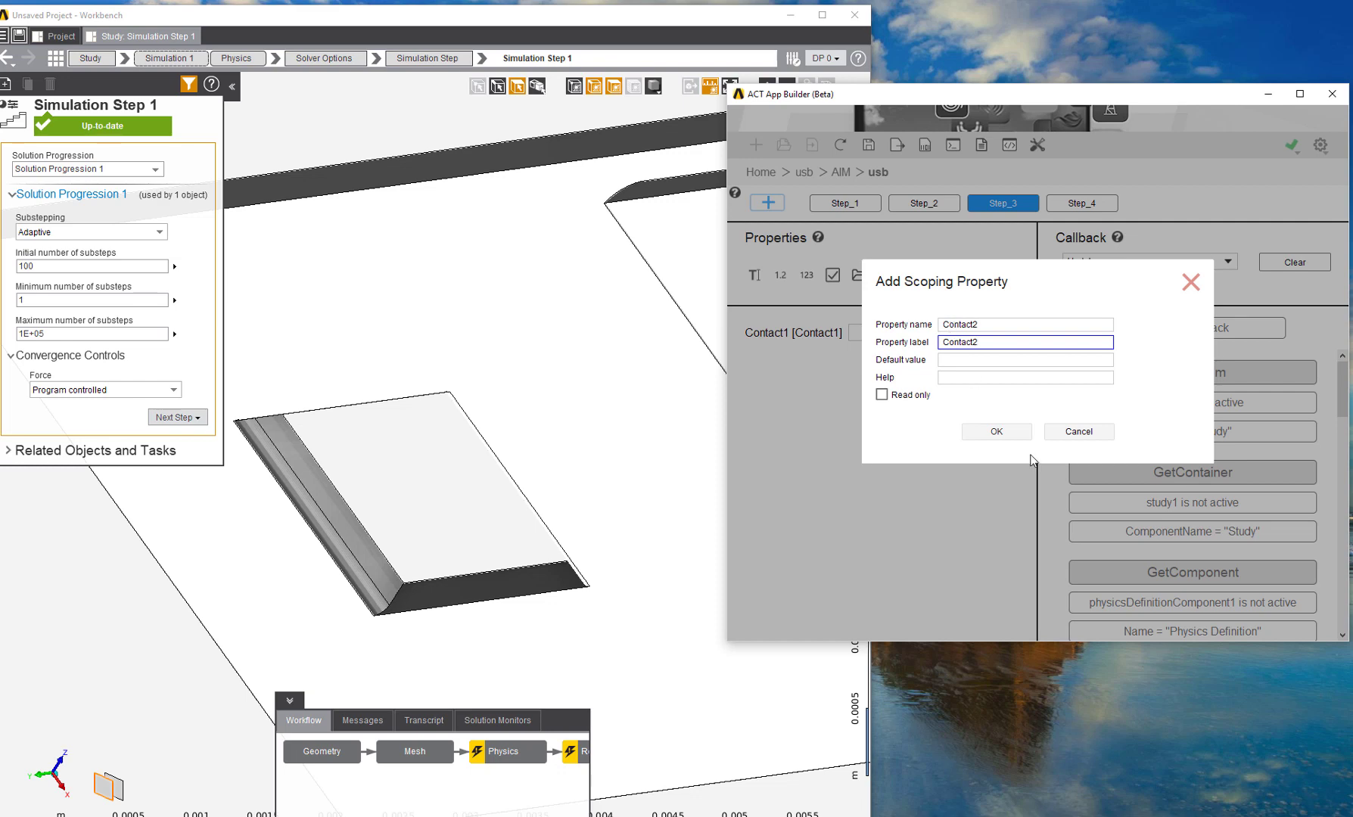
pyautogui.click(1009, 436)
# Link the recorded Location1 parameter of the contact entity to the Contact1 property.
pyautogui.scroll(-1, 1230, 499)
pyautogui.scroll(-7, 1222, 513)
pyautogui.click(1211, 546)
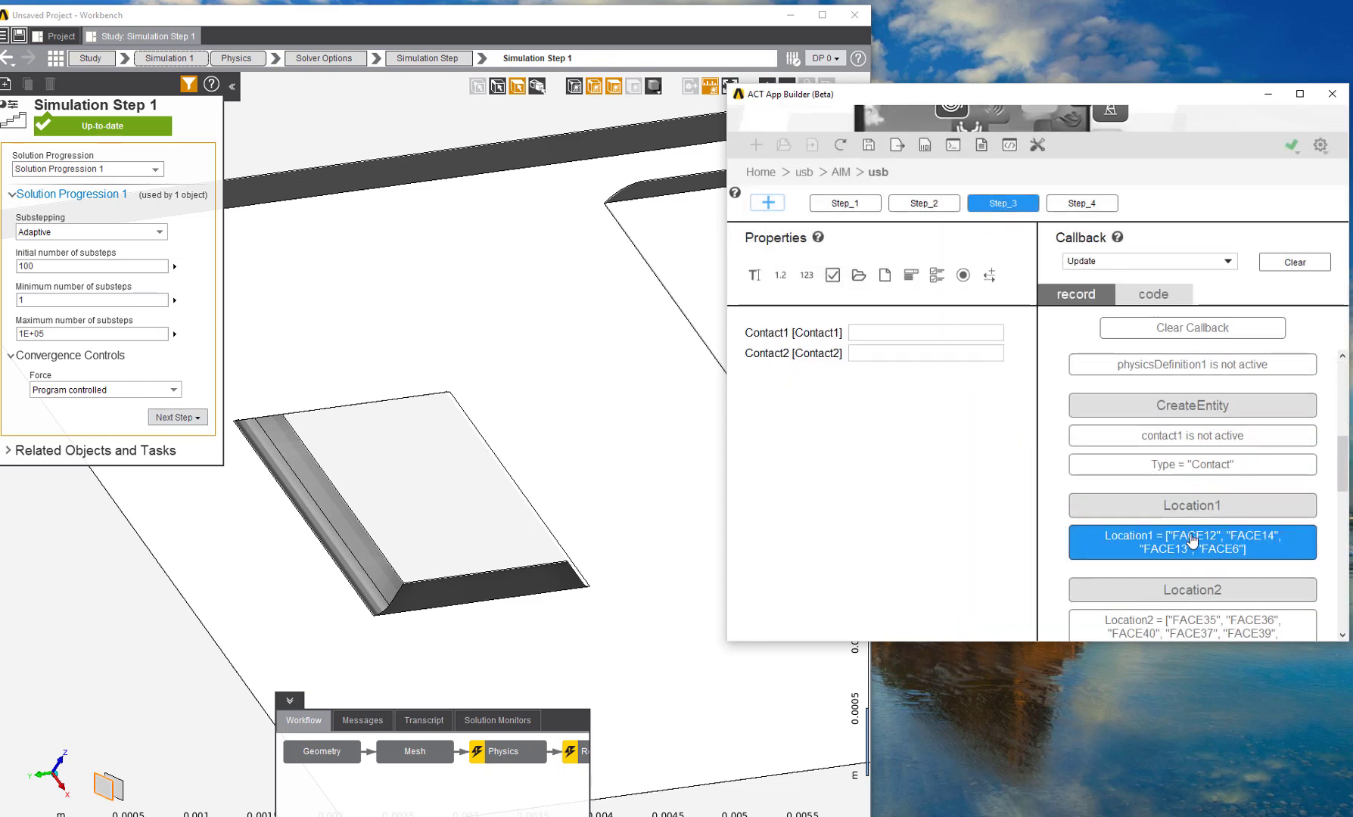
pyautogui.doubleClick(1191, 539)
pyautogui.click(1004, 370)
pyautogui.click(973, 396)
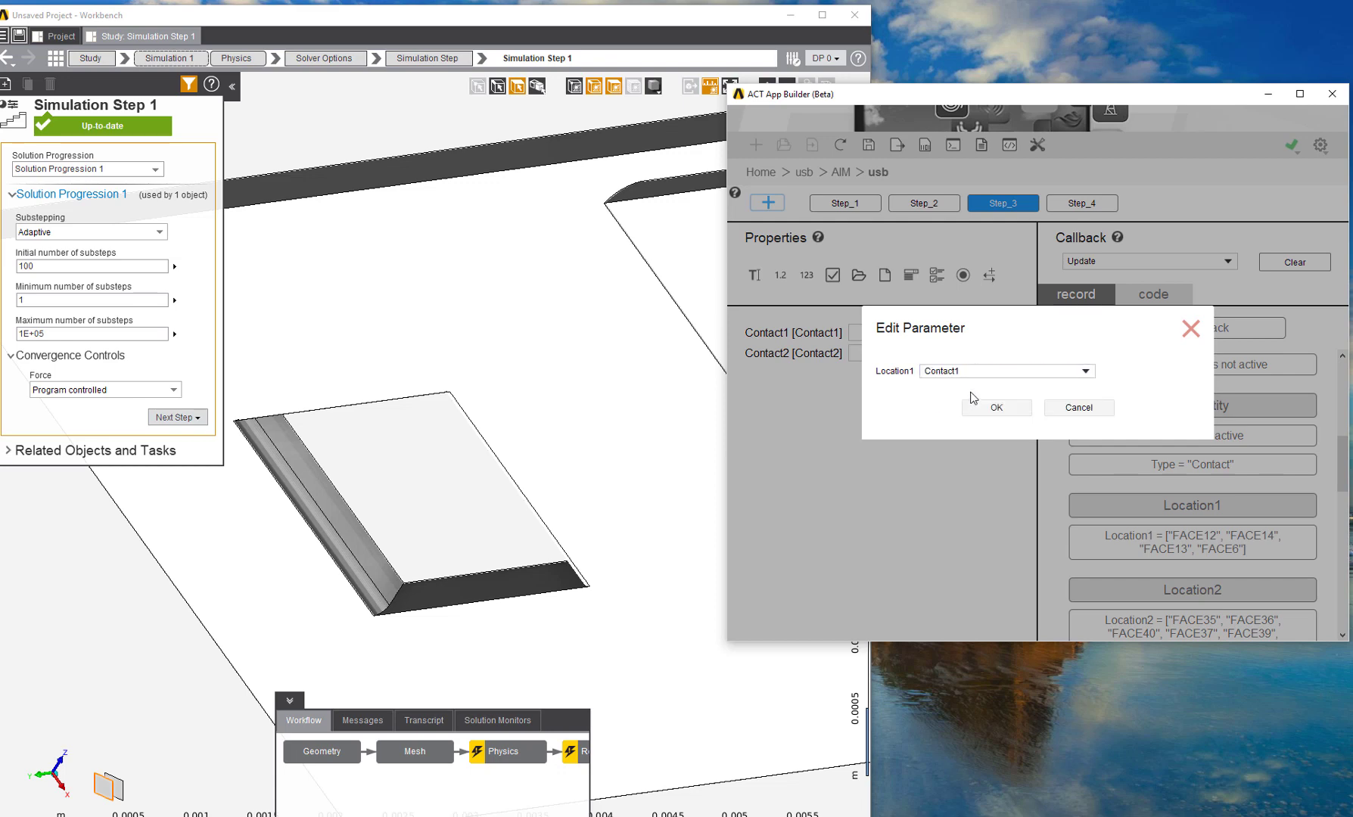
pyautogui.click(983, 408)
# Link the recorded Location2 parameter of the contact entity to the Contact2 property.
pyautogui.click(1178, 634)
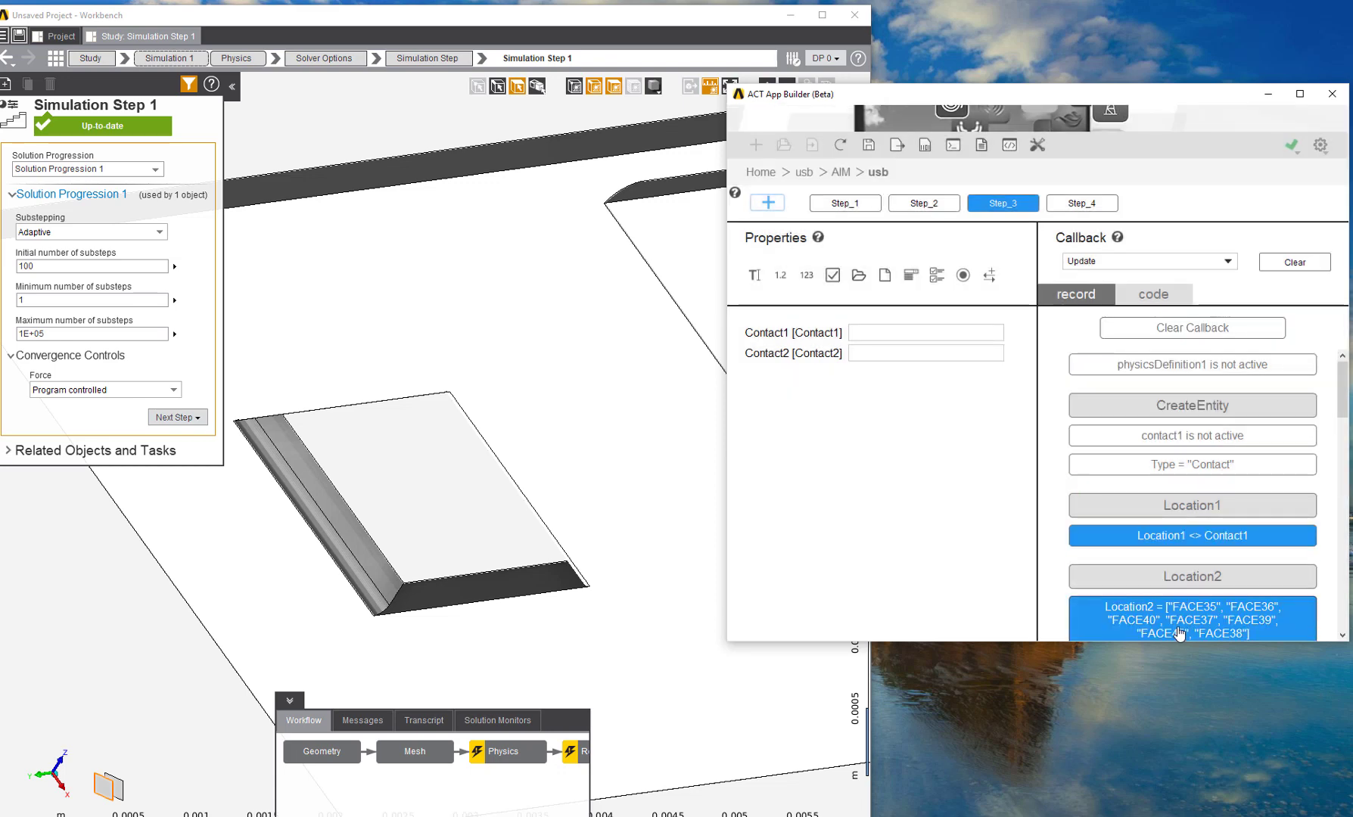
pyautogui.doubleClick(1178, 634)
pyautogui.click(960, 376)
pyautogui.click(957, 405)
pyautogui.click(965, 409)
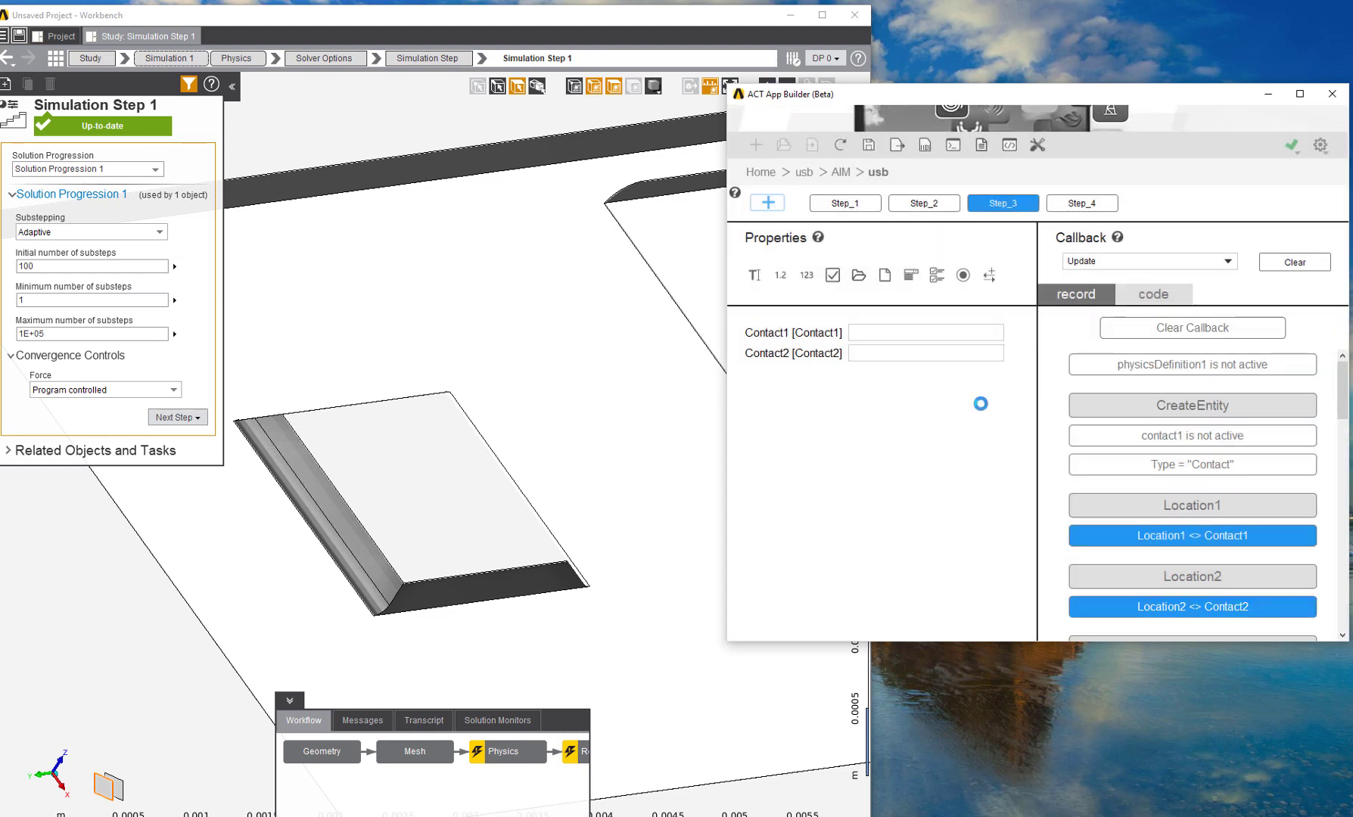
# Open Step_4 and start recording its Update callback.
pyautogui.click(1082, 206)
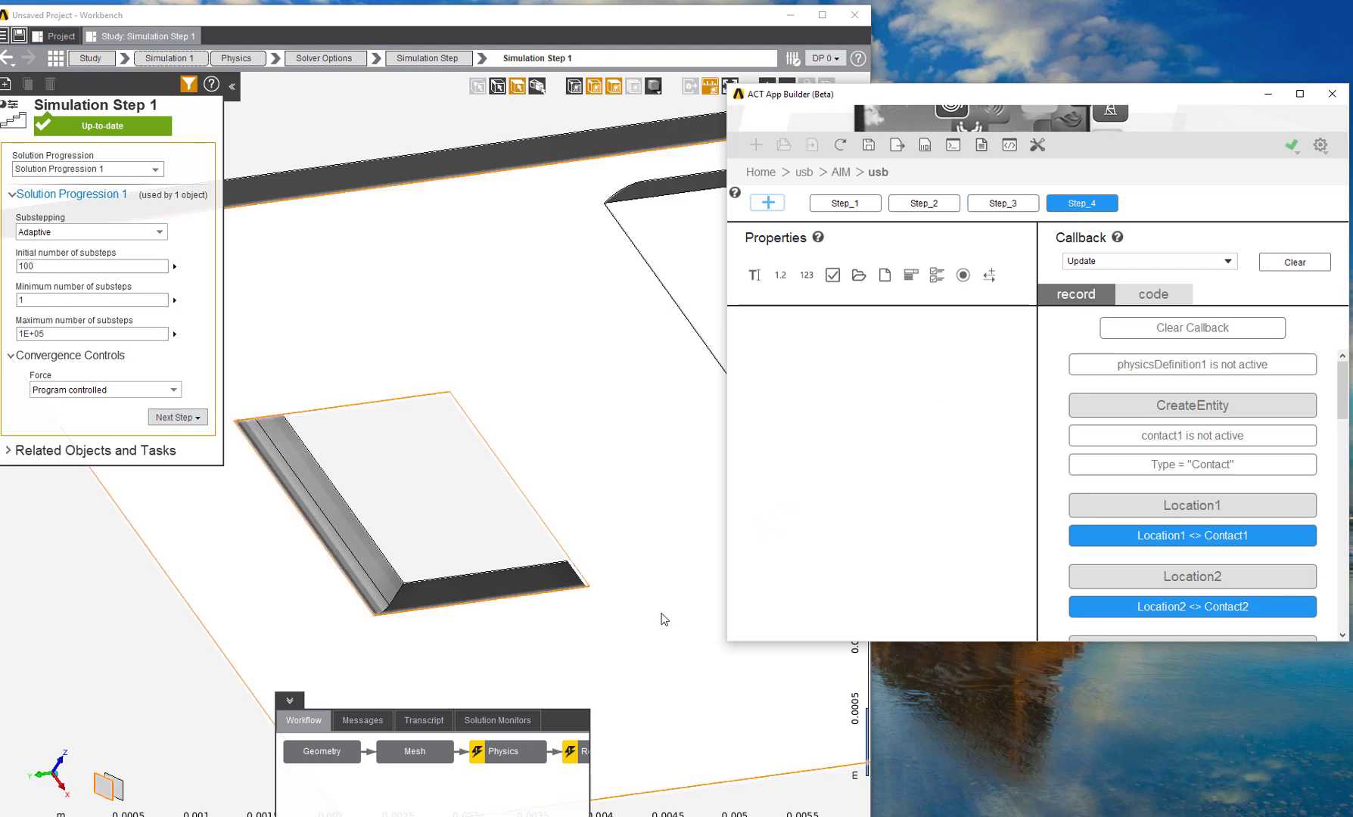
pyautogui.click(577, 752)
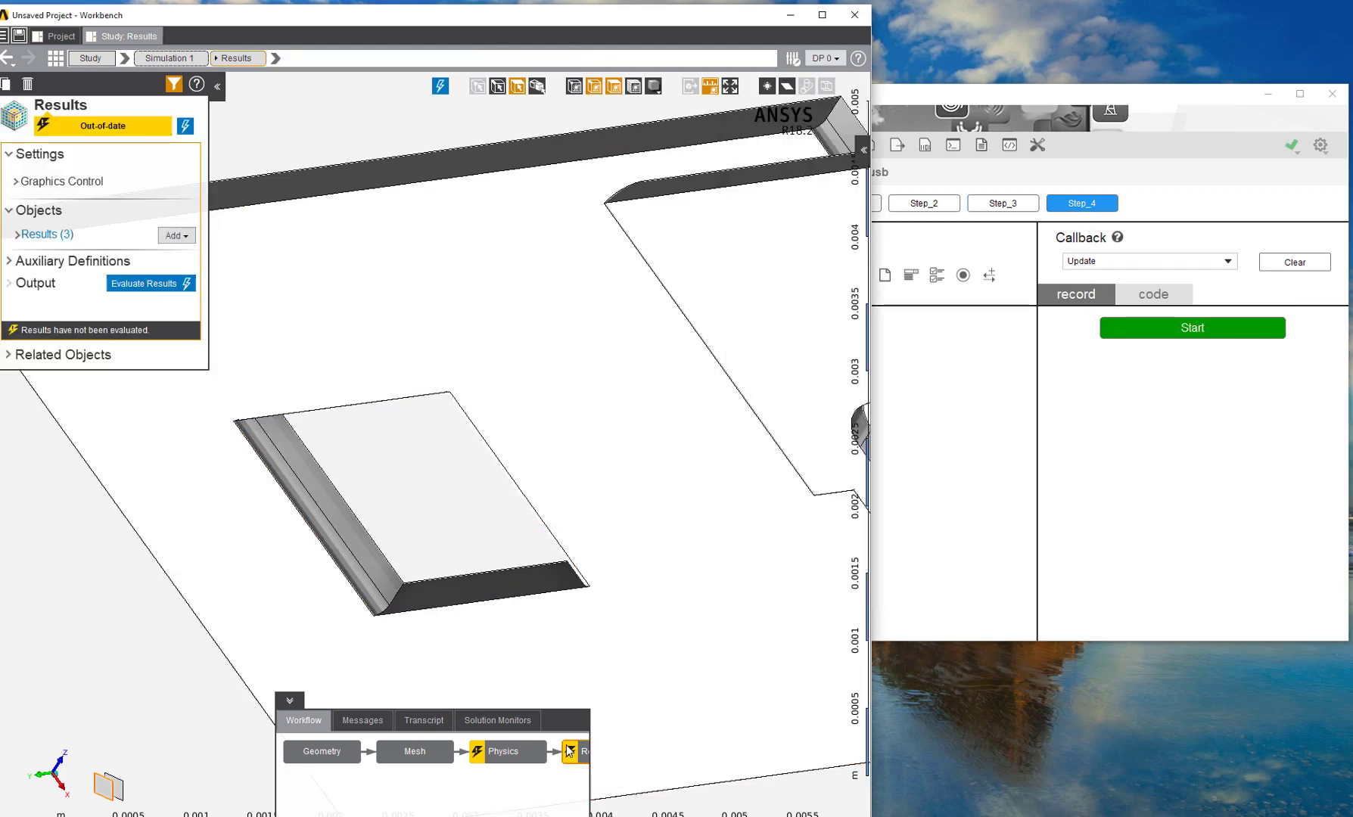
pyautogui.scroll(3, 521, 460)
pyautogui.scroll(-4, 521, 497)
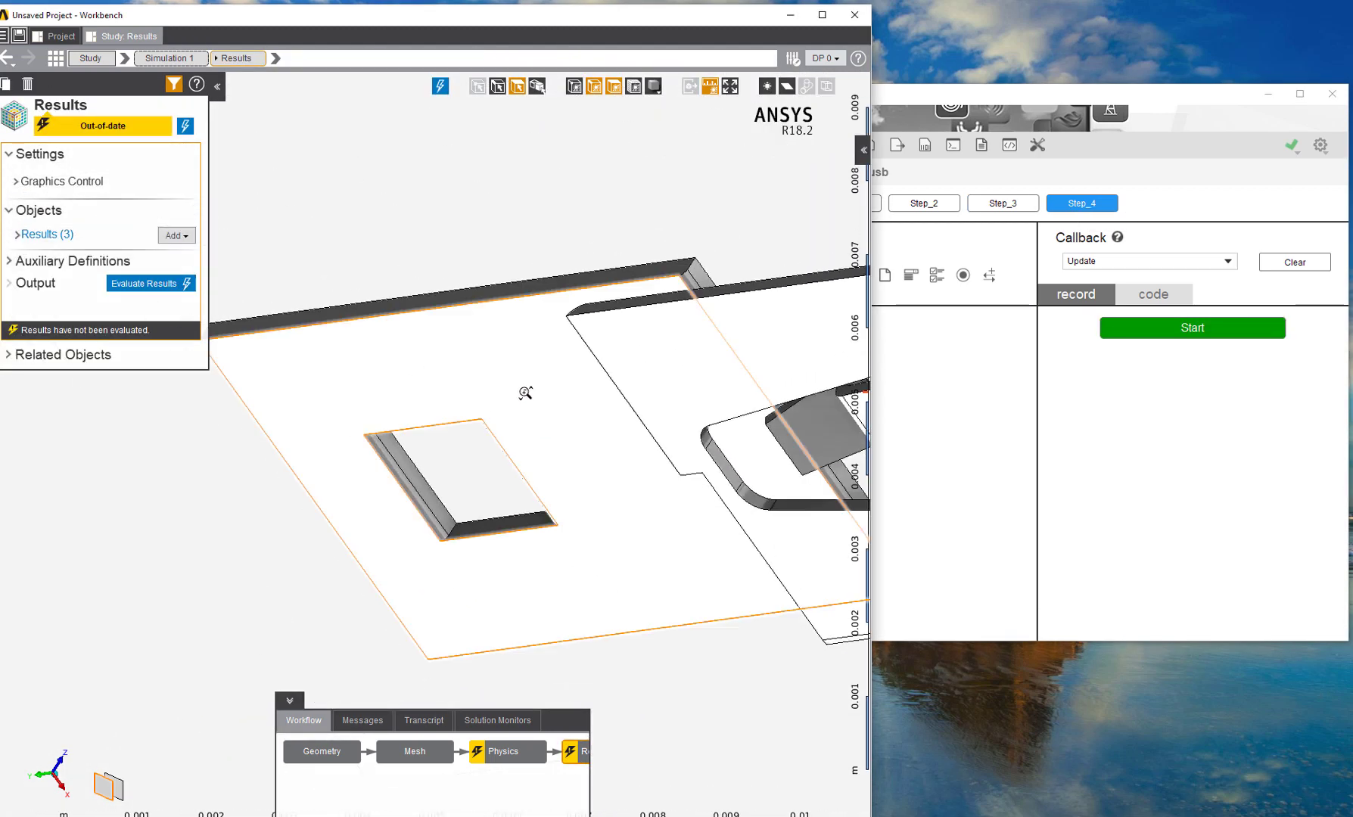
pyautogui.moveTo(533, 464); pyautogui.dragTo(573, 594, button='middle')
pyautogui.scroll(-3, 572, 594)
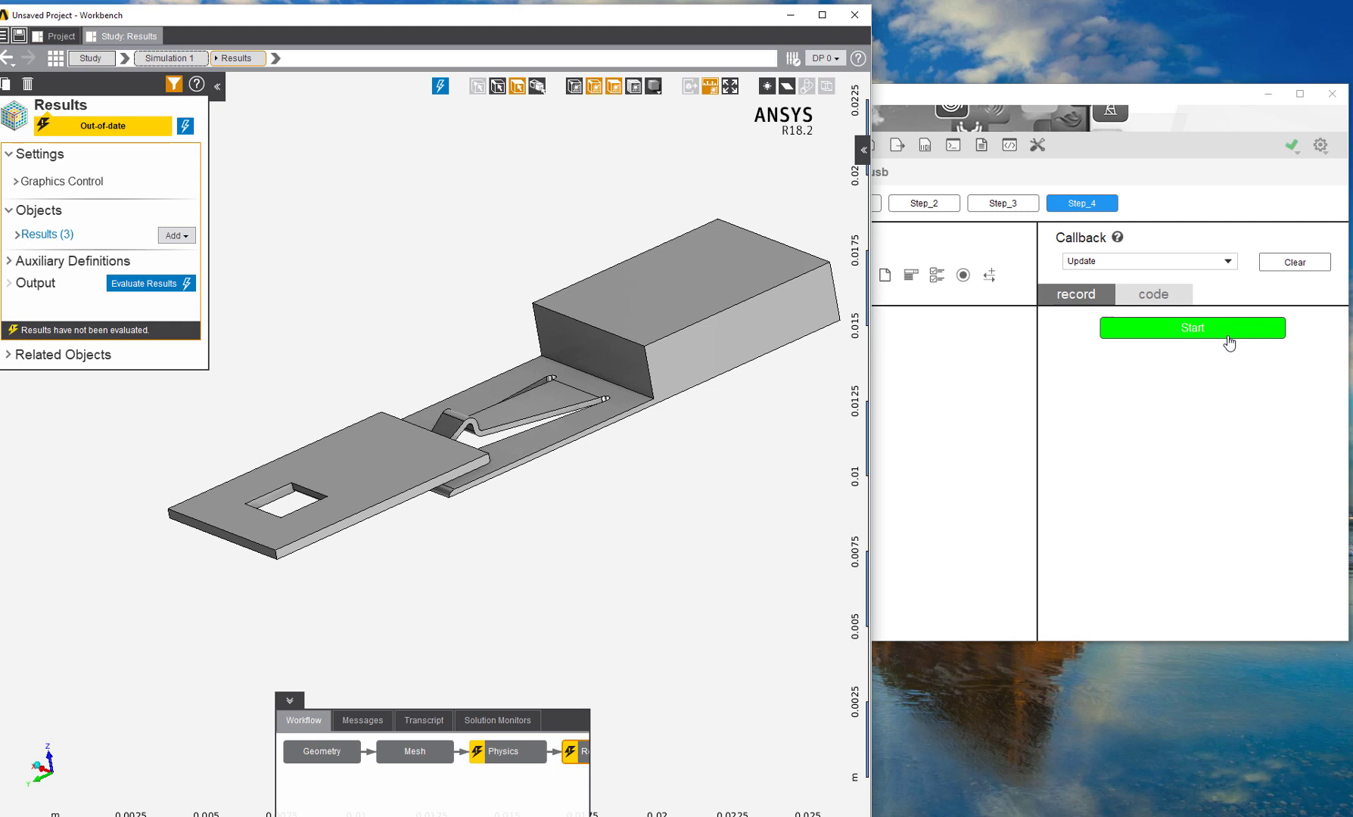
pyautogui.click(1228, 335)
pyautogui.click(1228, 335)
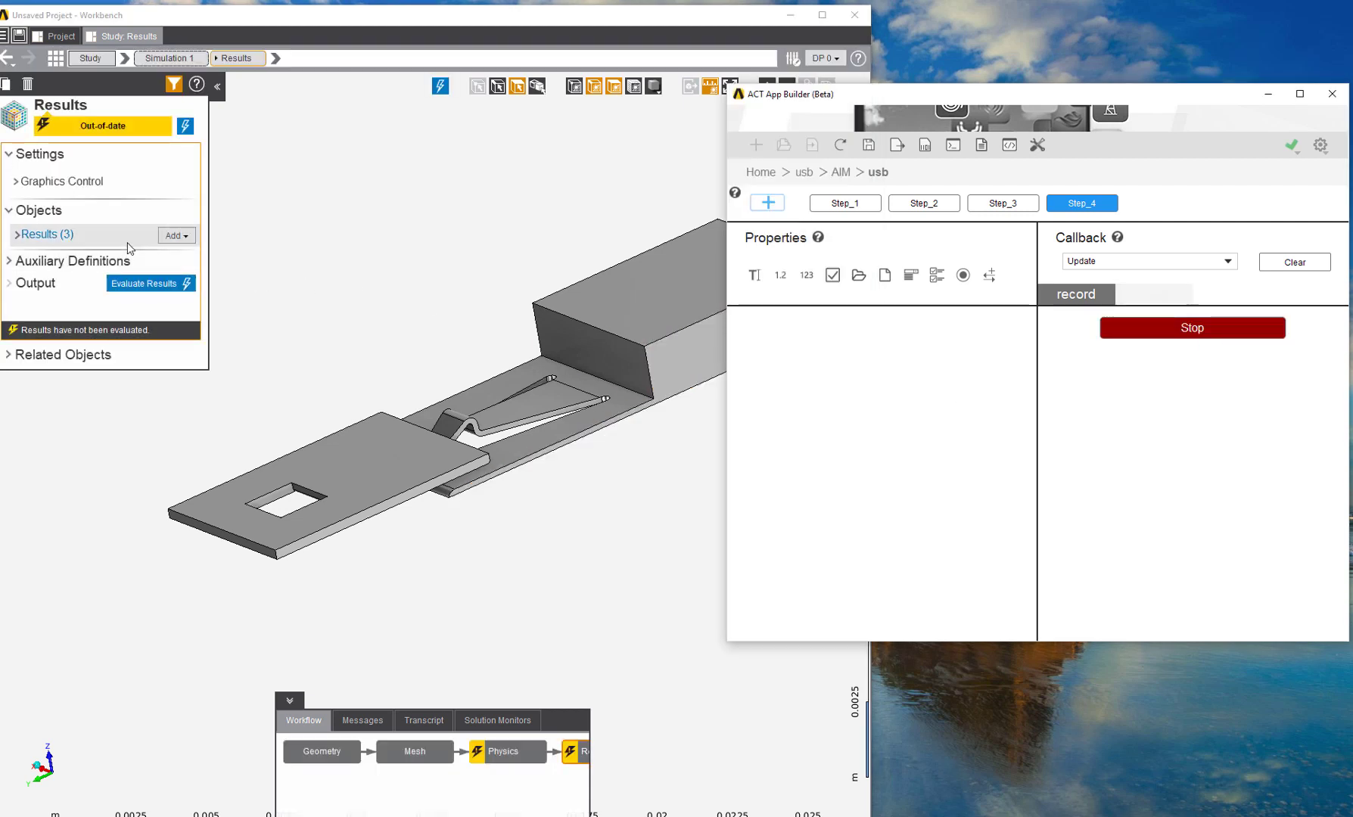
# Switch to Workbench and add a calculated value to the results with Contact 1 as its location.
pyautogui.click(583, 761)
pyautogui.click(176, 236)
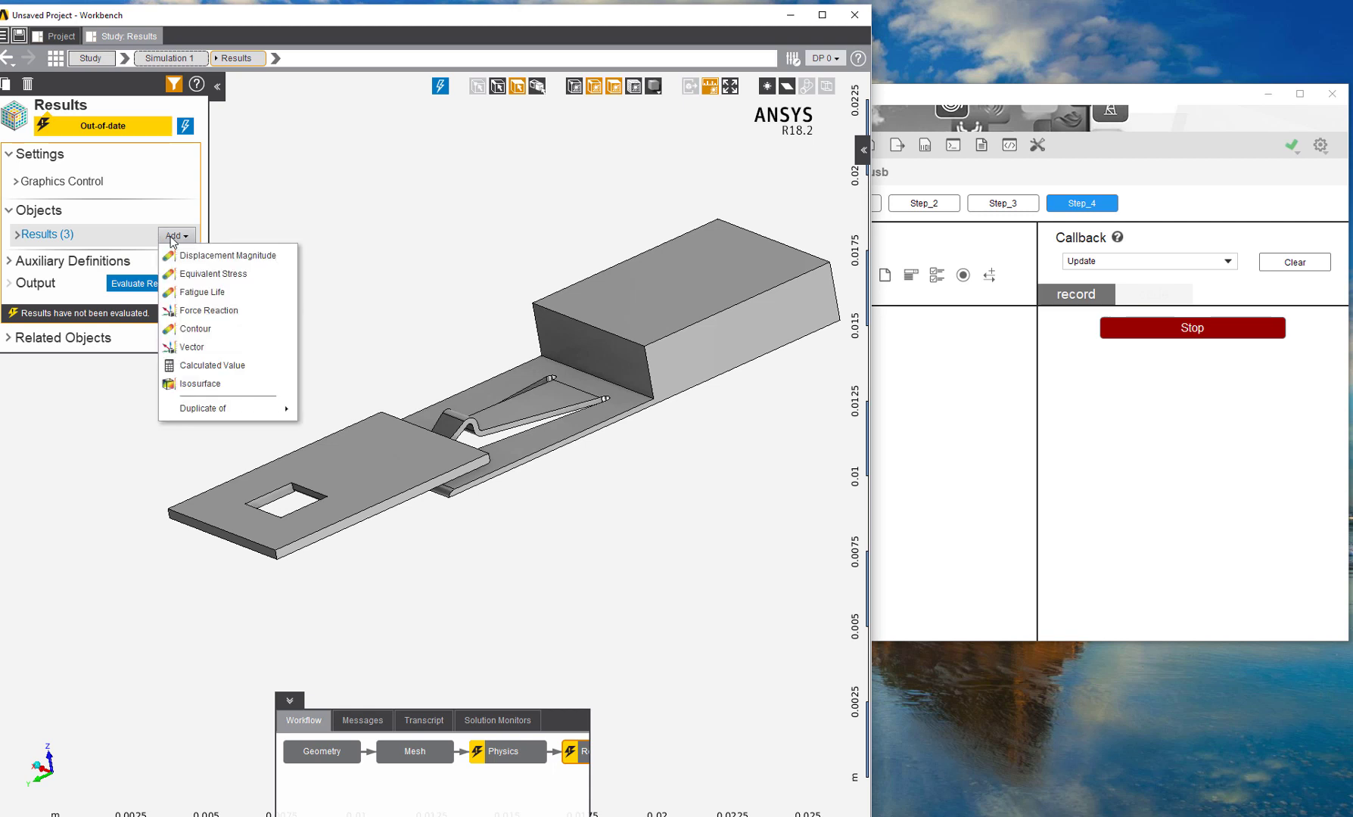
pyautogui.click(218, 366)
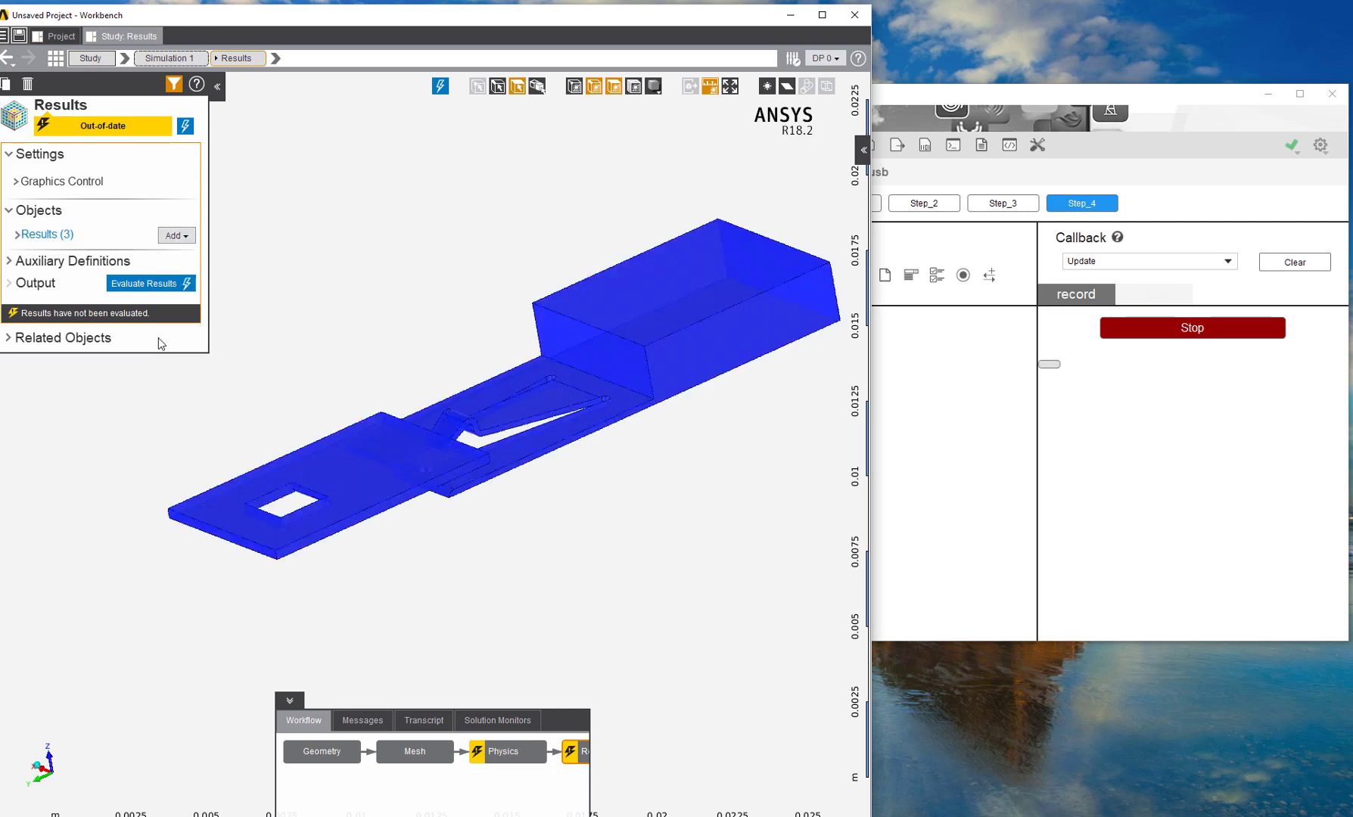
pyautogui.click(157, 227)
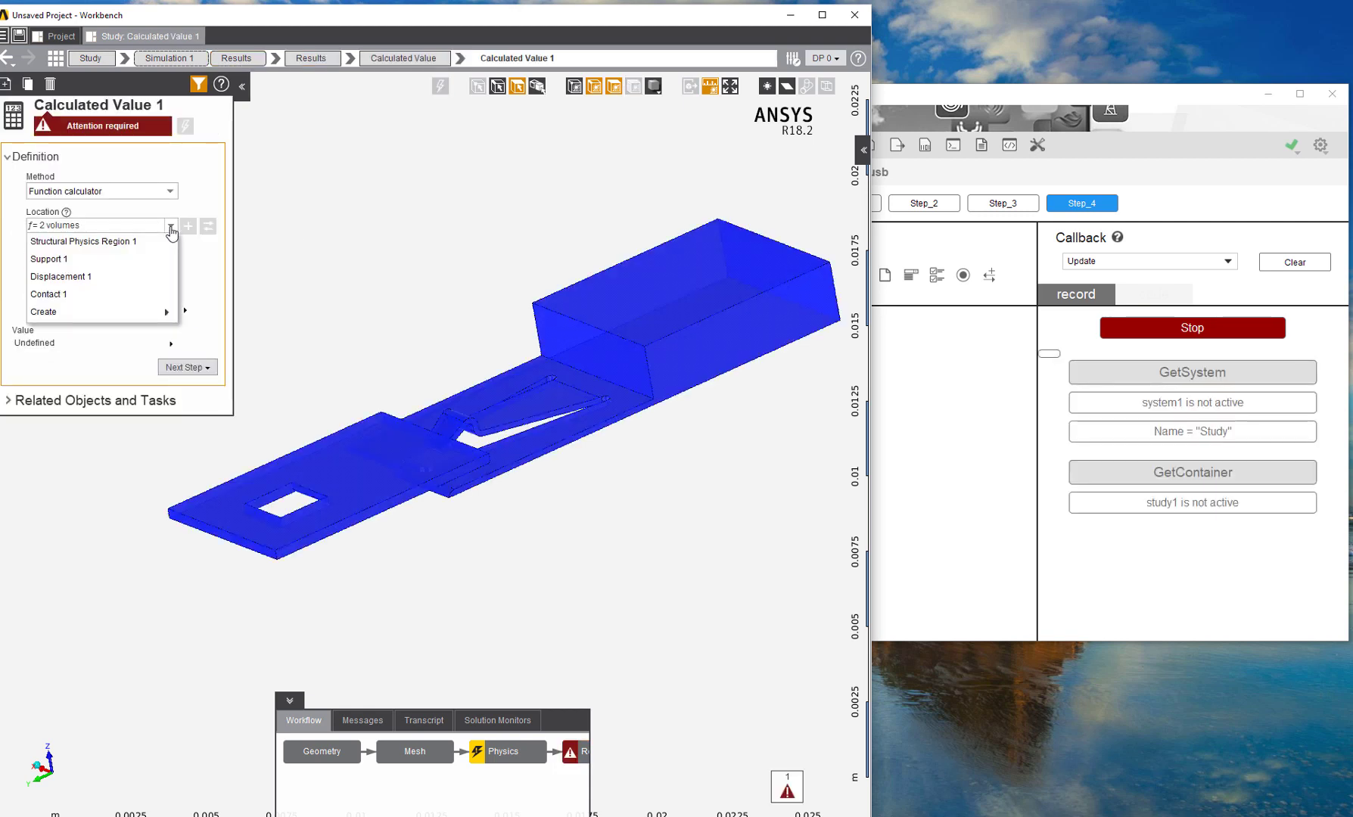
pyautogui.click(94, 298)
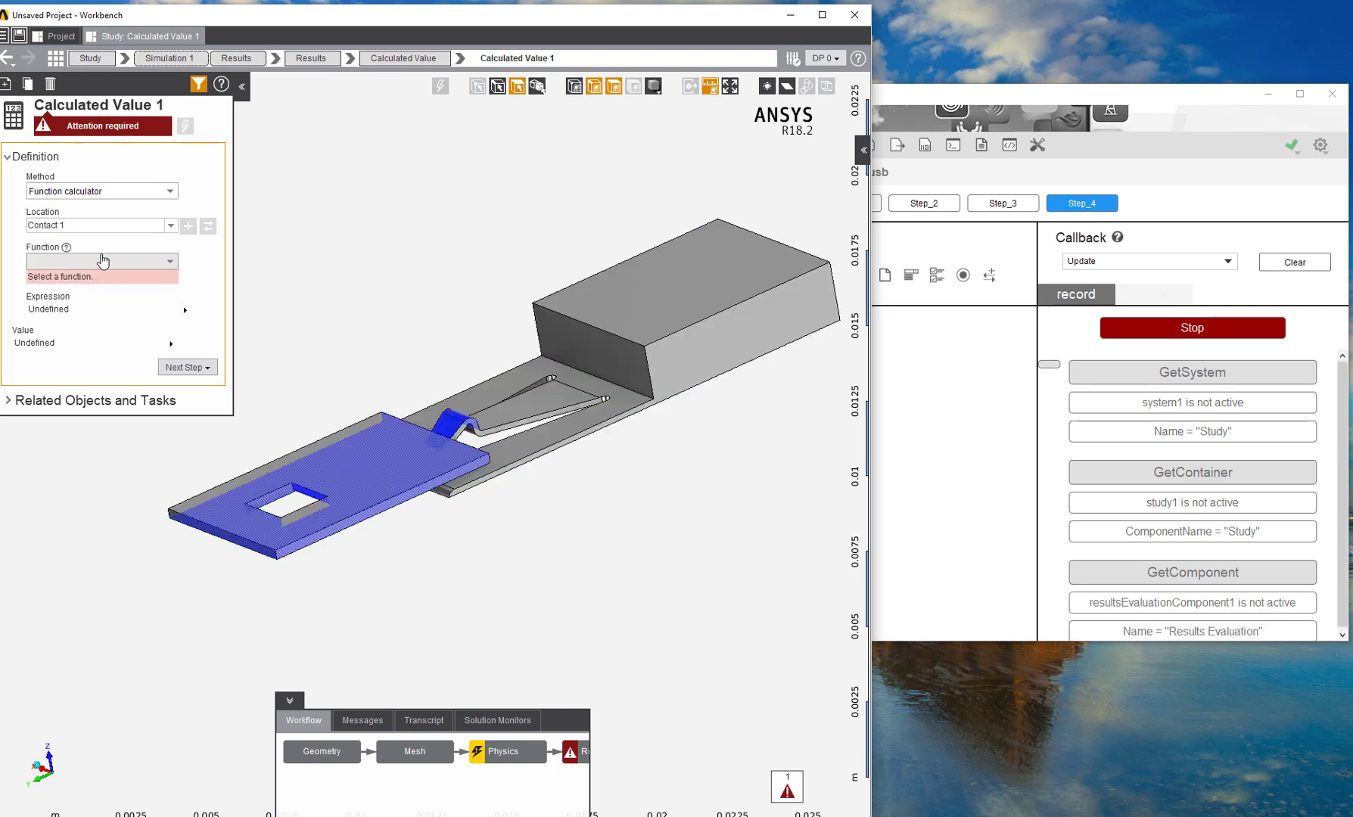
# Set the calculated value's function to Sum and its variable to ContactReaction.y.
pyautogui.click(99, 266)
pyautogui.click(74, 349)
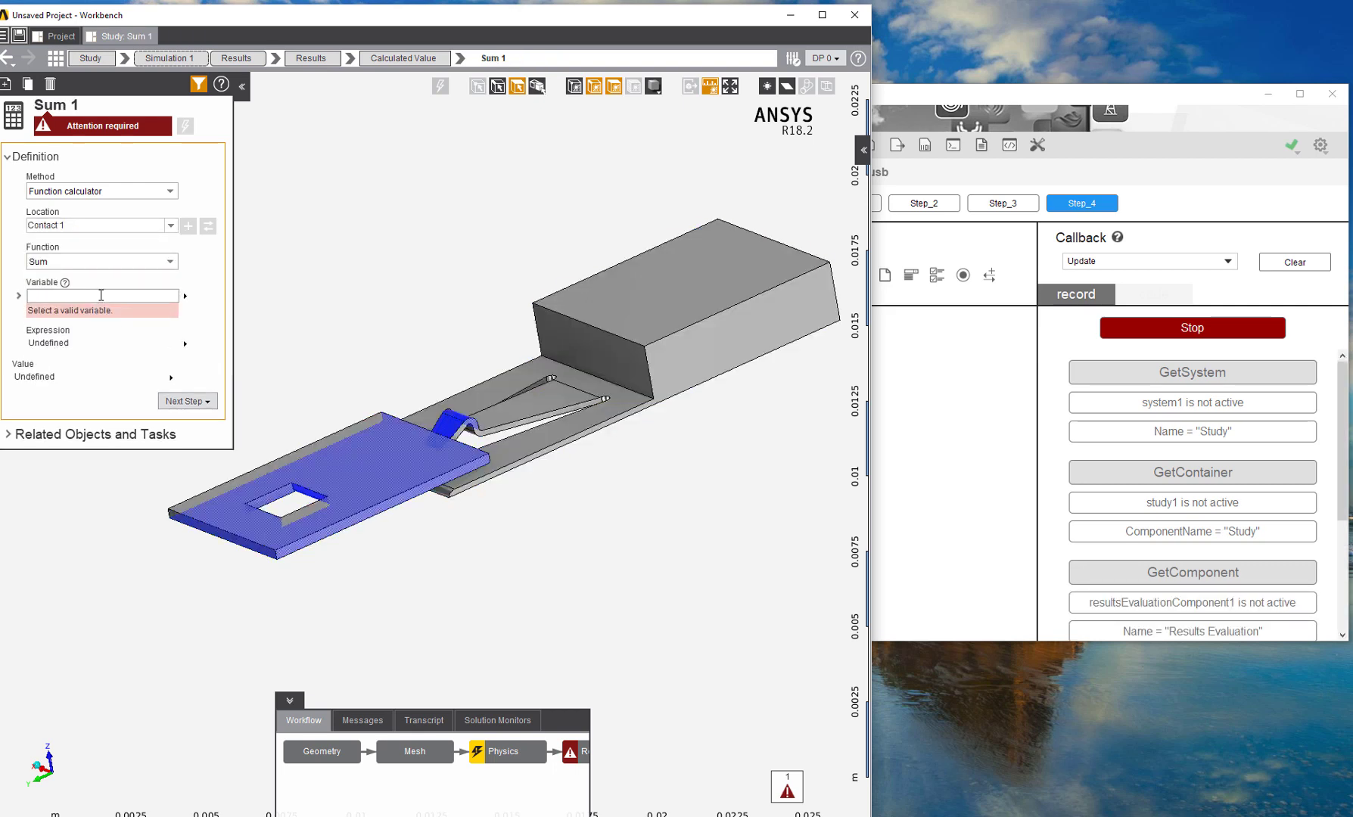
pyautogui.click(97, 296)
pyautogui.click(117, 541)
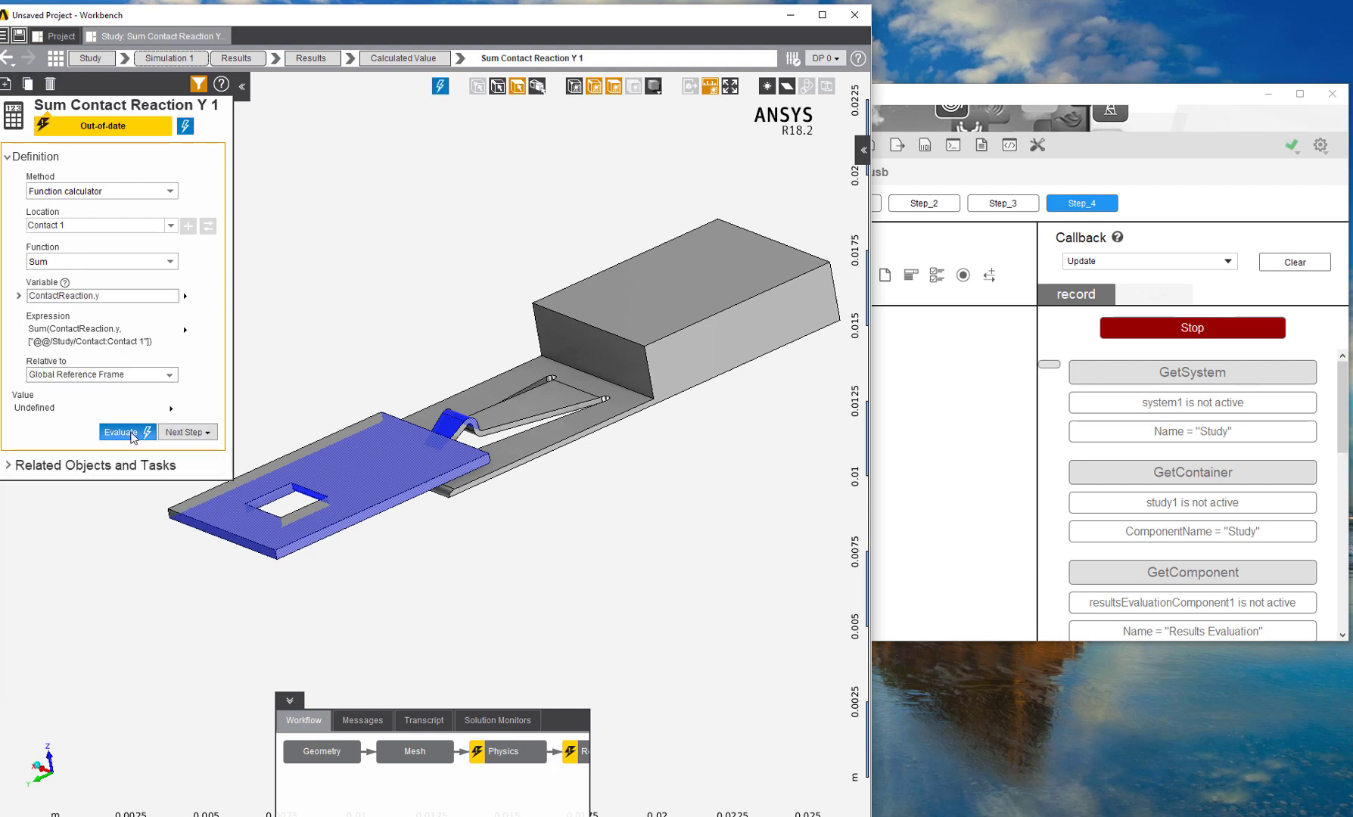
# Evaluate the contact reaction calculated value, and stop the Step_4 callback recording in ACT App Builder.
pyautogui.click(131, 433)
pyautogui.click(464, 476)
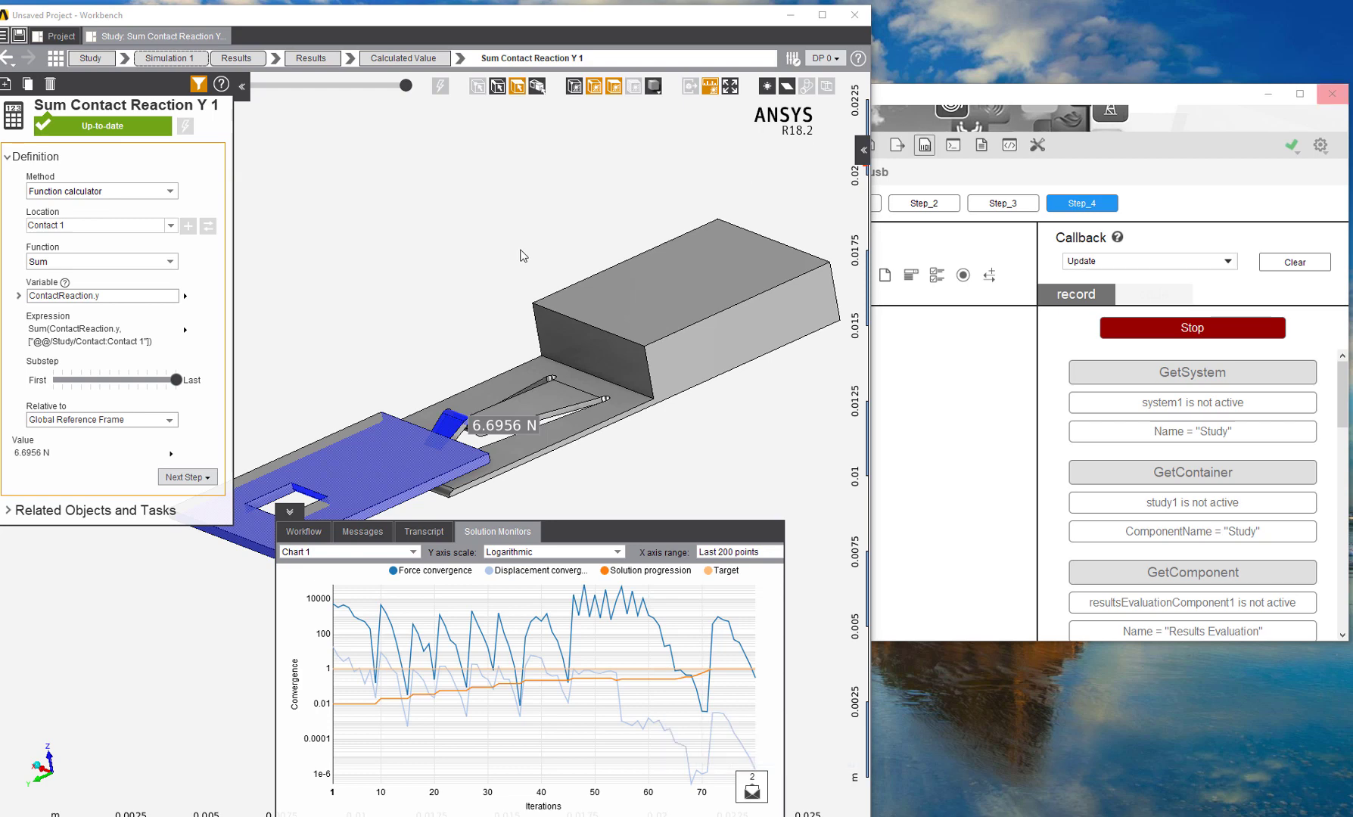
pyautogui.click(1193, 330)
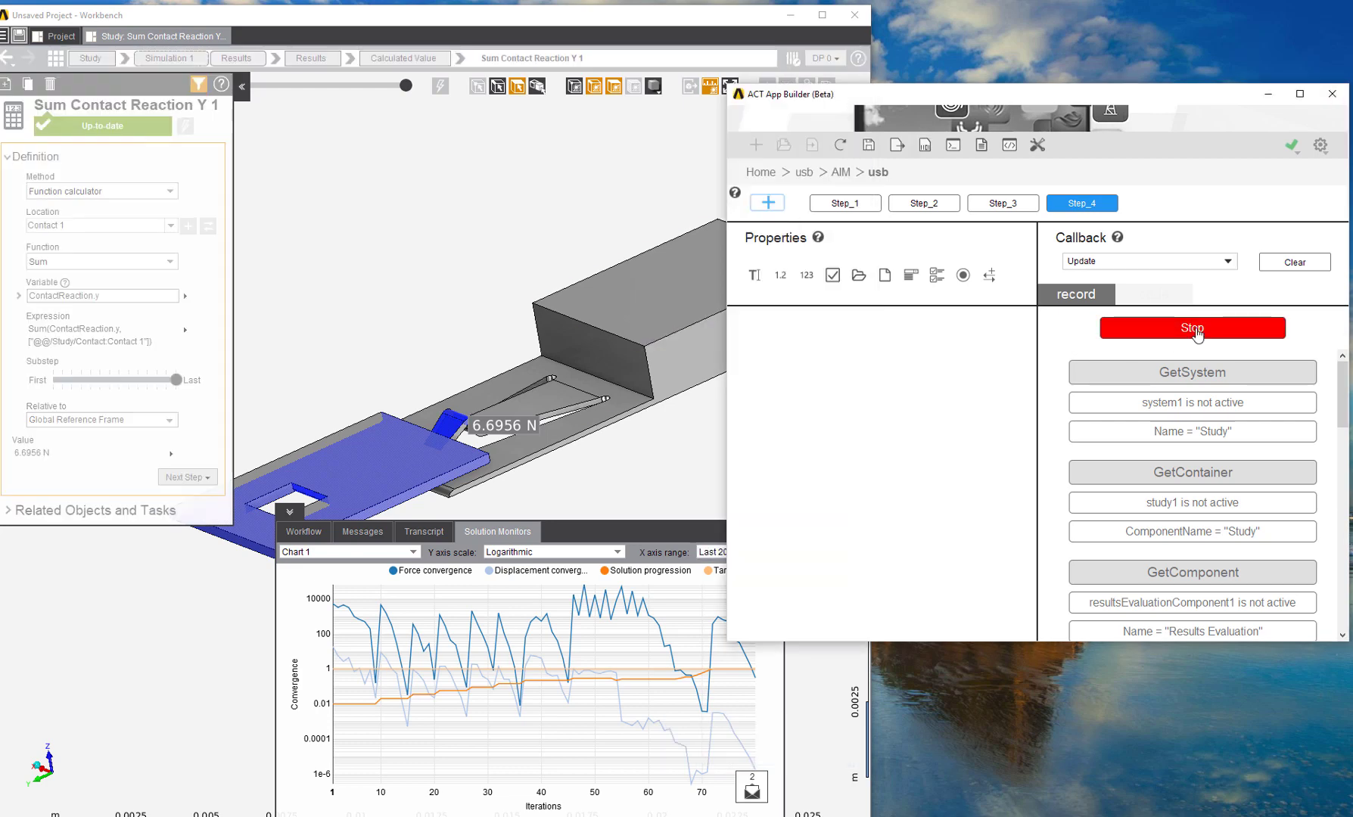
pyautogui.click(1193, 330)
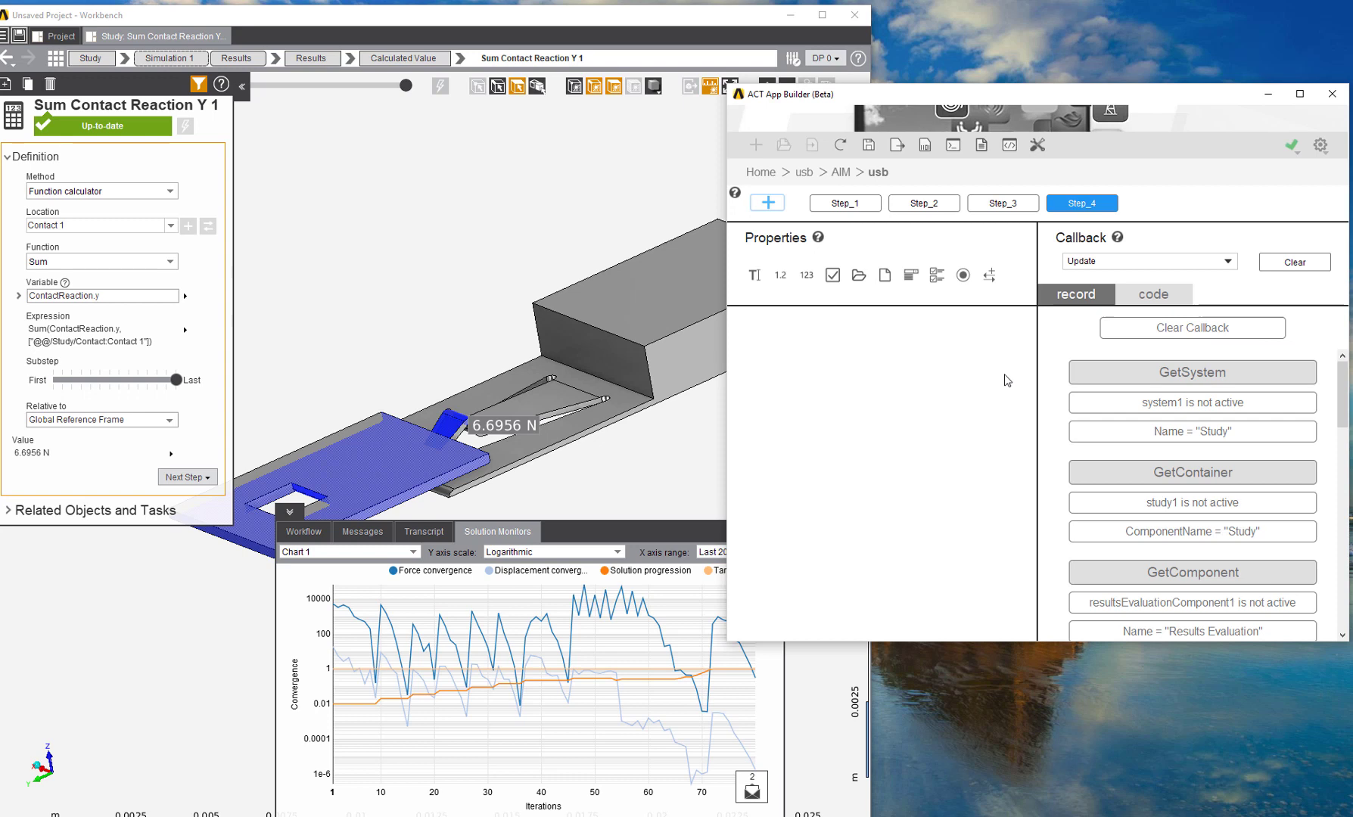
pyautogui.scroll(-15, 1149, 467)
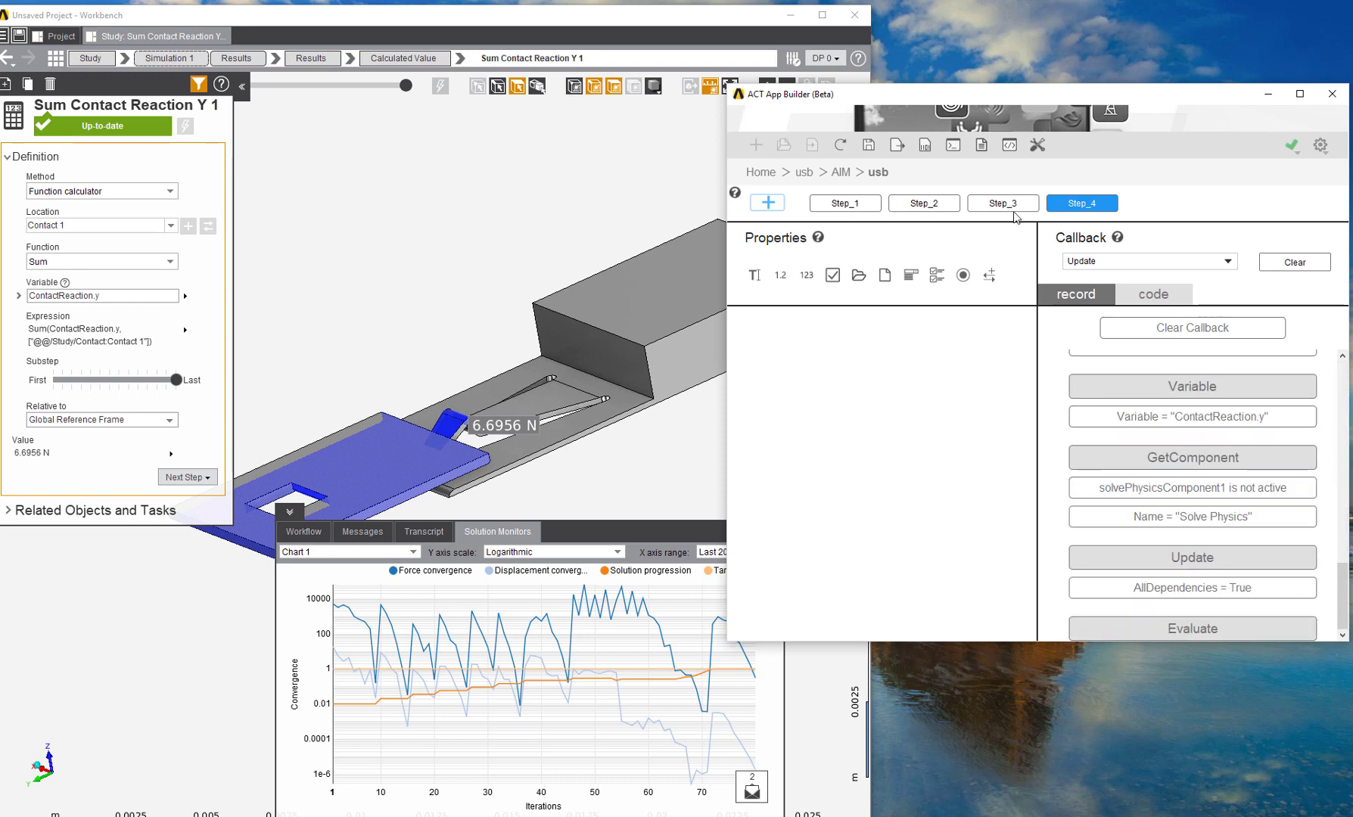
# Add "from Ansys.Study.UI.Utils import ContextEventsHelper" as the first line of Step_1's Update callback code.
pyautogui.click(845, 203)
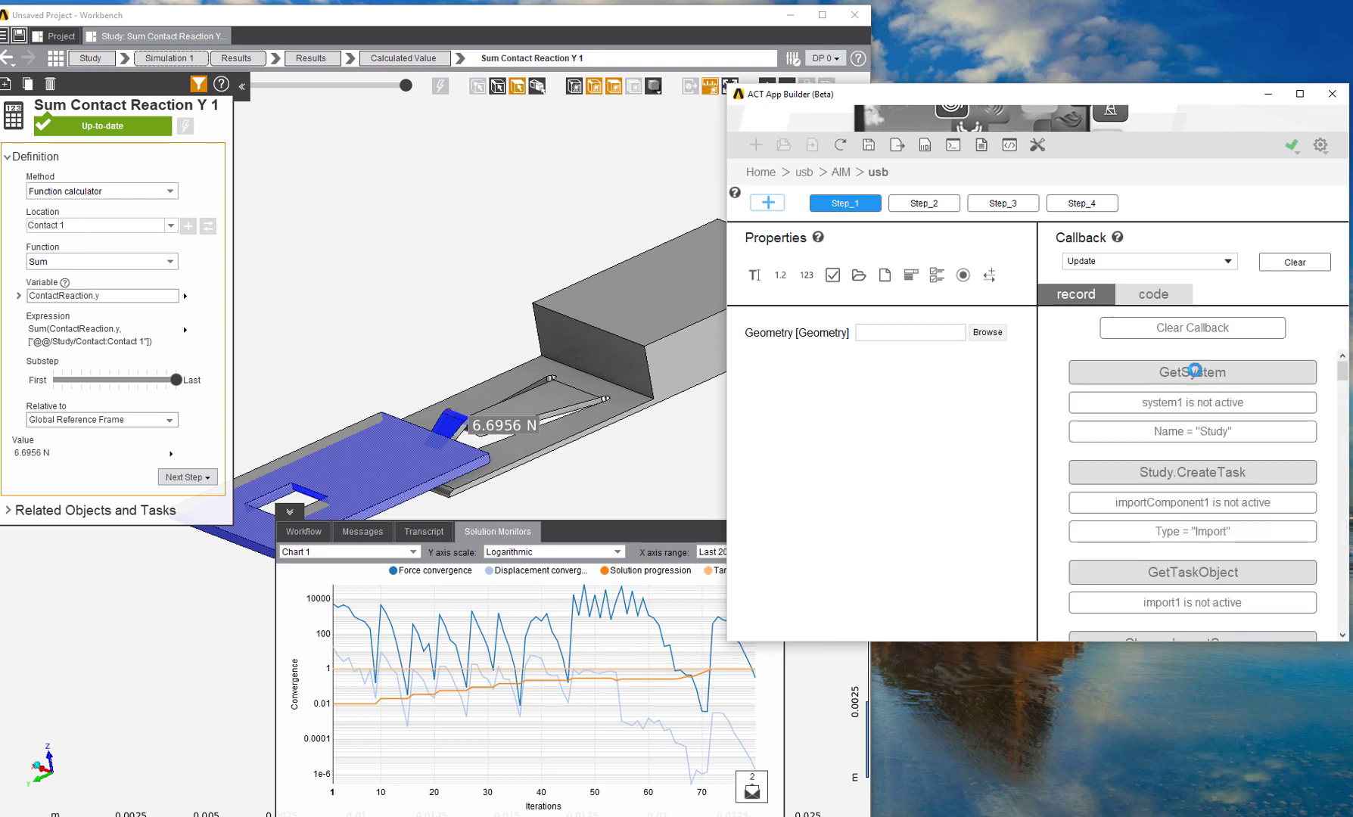
pyautogui.click(1160, 296)
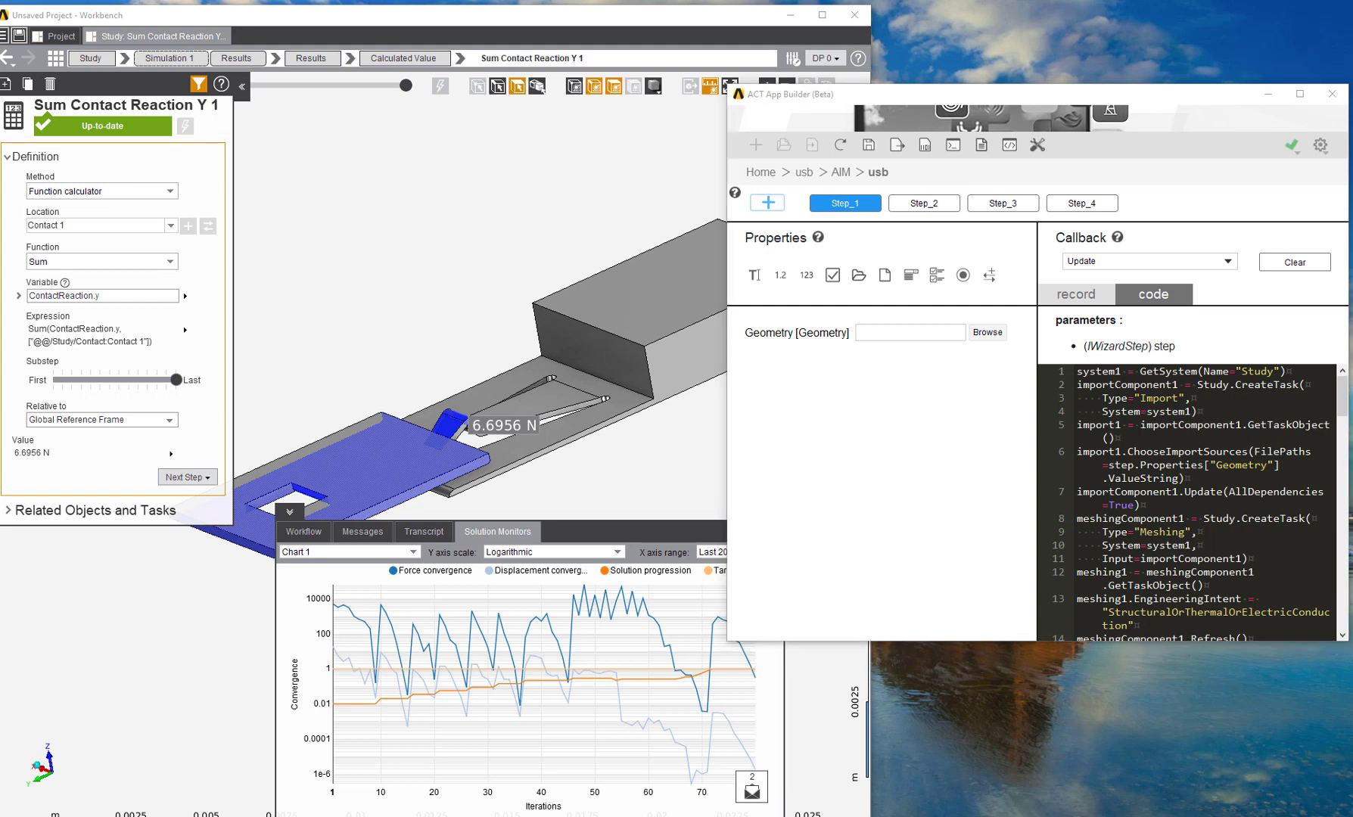
pyautogui.click(1153, 437)
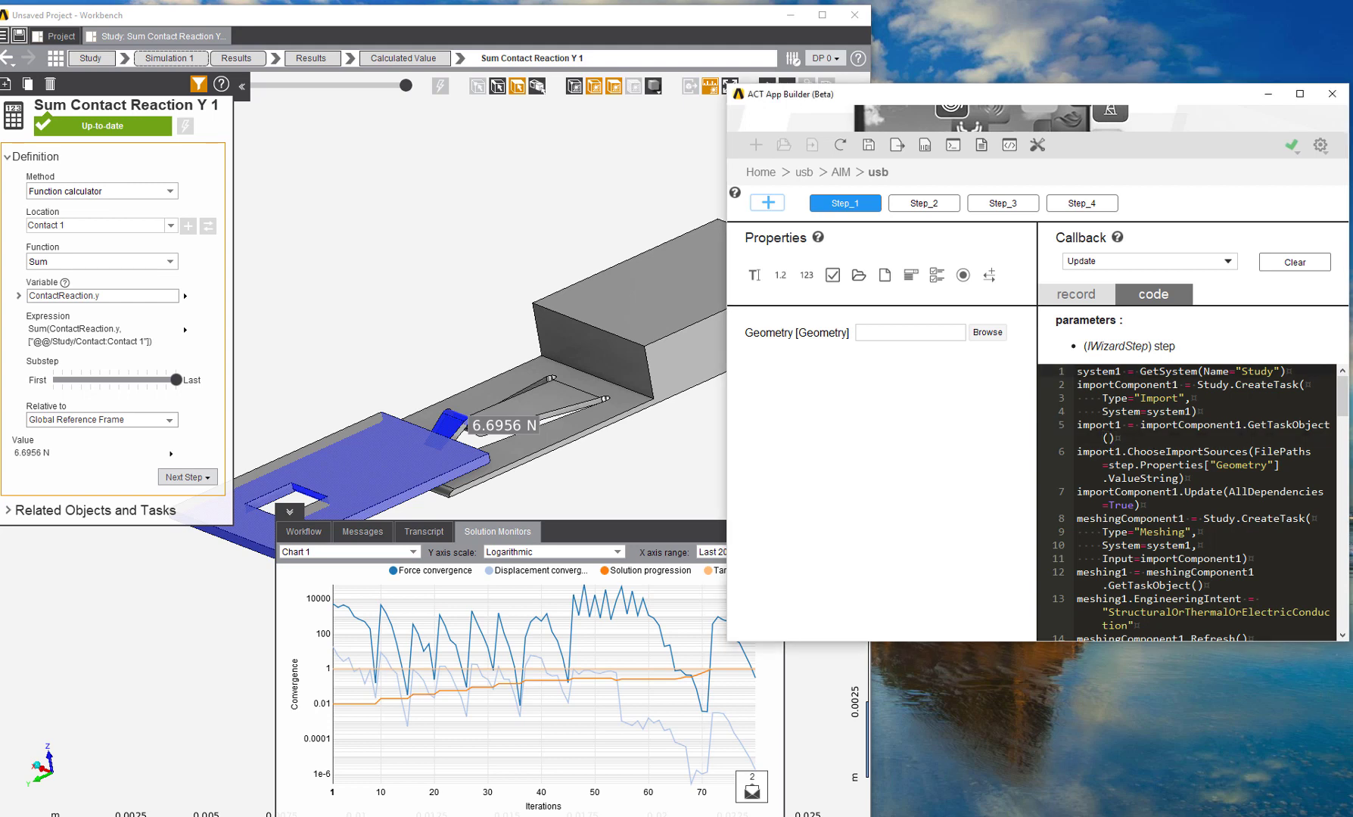
pyautogui.hotkey('ctrl', 'Home')
pyautogui.press('Return')
pyautogui.press('Up')
pyautogui.write('from Ansys.Study.UI.Utils import ContextEventsHelper')
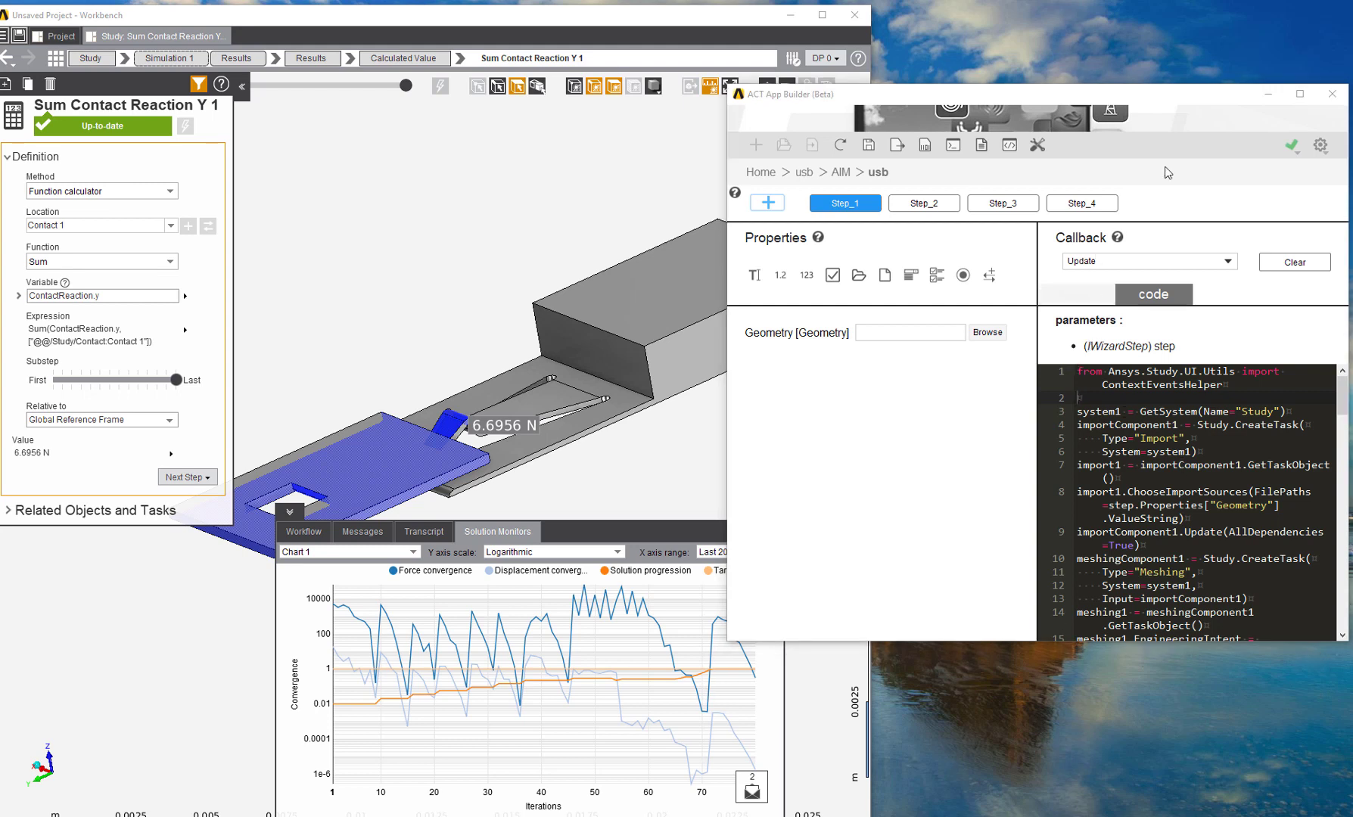
# Insert ContextEventsHelper.ChangeModelSelectionContextTo(importComponent1.GetTaskObject()) after the import component's update line in Step_1's code and save the app.
pyautogui.moveTo(1166, 106); pyautogui.dragTo(872, 106)
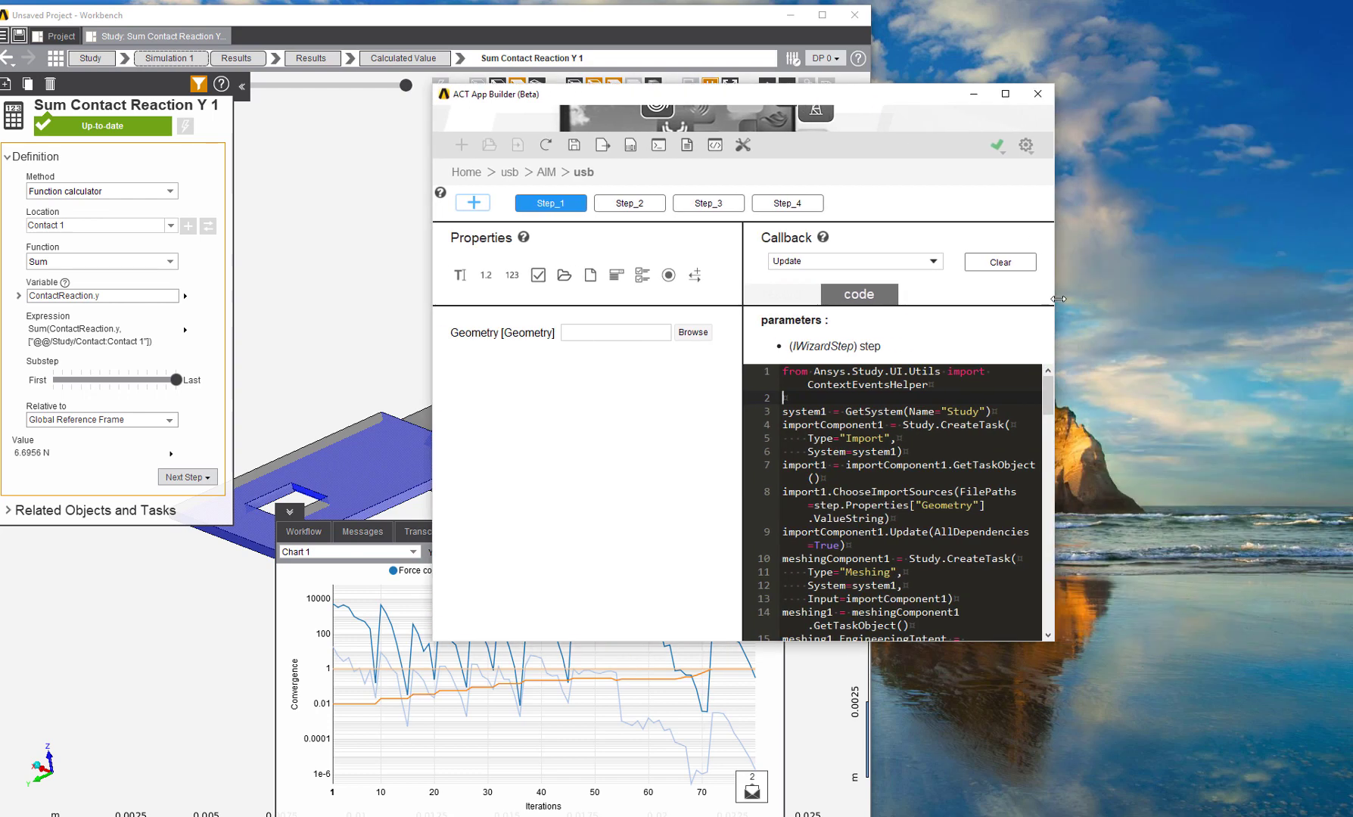
pyautogui.moveTo(1060, 298); pyautogui.dragTo(1304, 311)
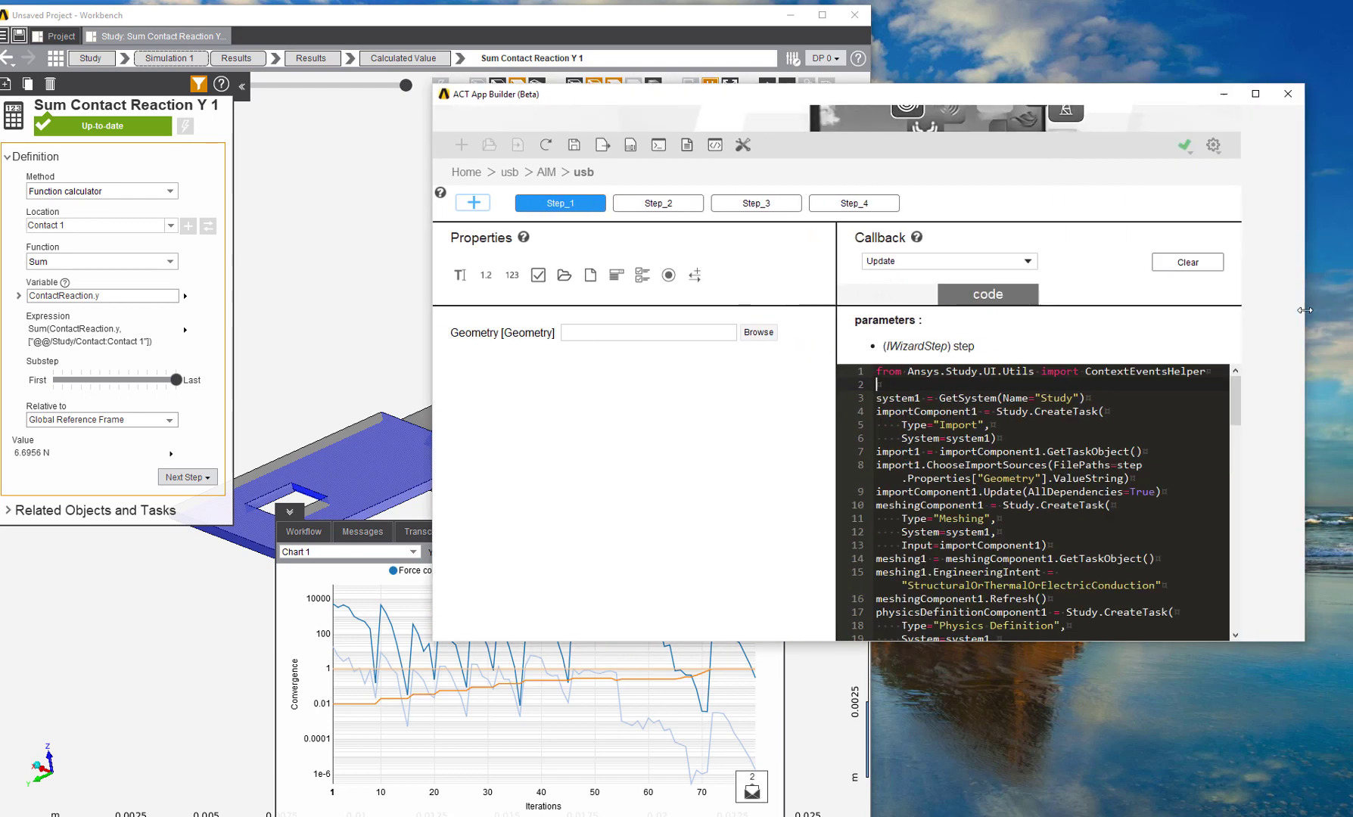
pyautogui.click(1117, 492)
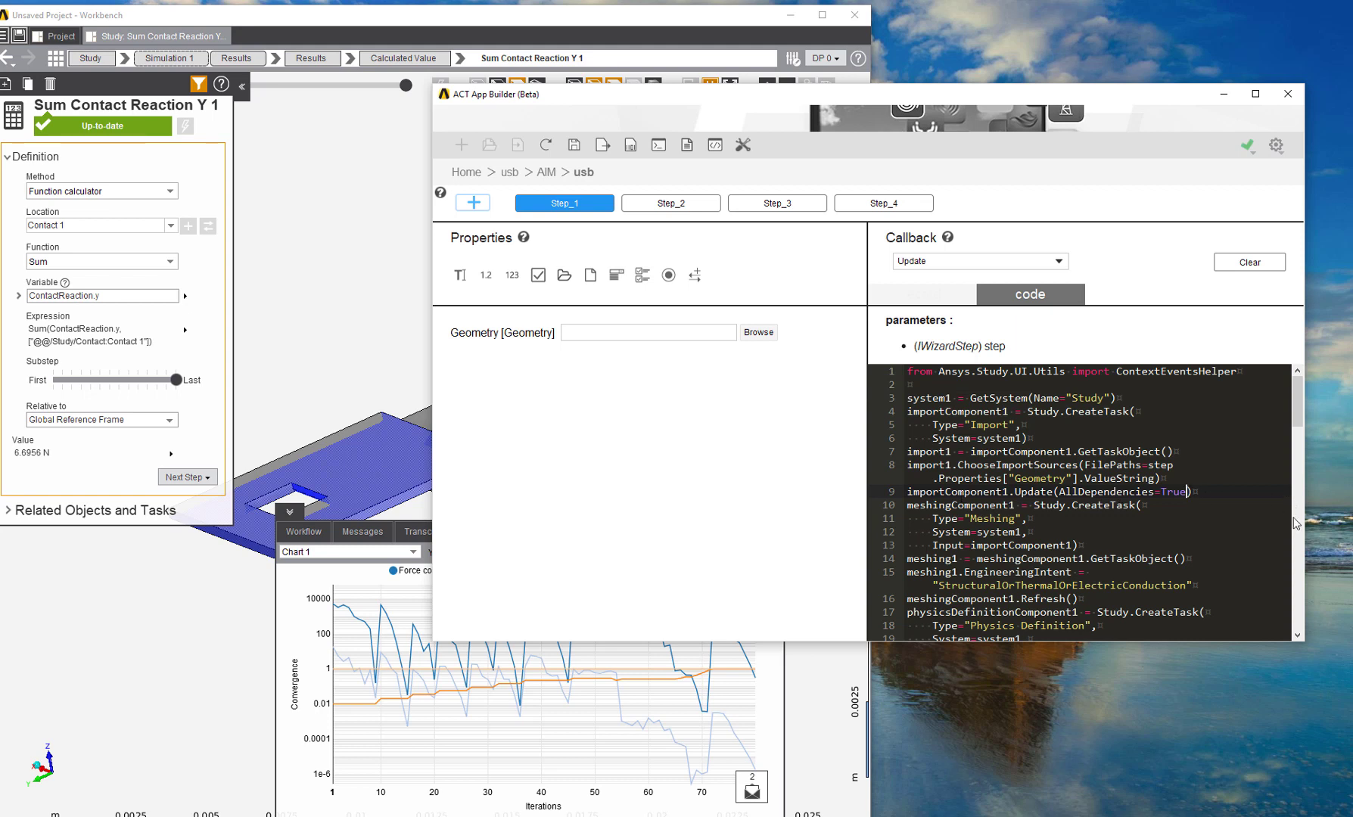
pyautogui.write('ContextEventsHelper.ChangeModelSelectionContextTo(importComponent.GetTaskObject())')
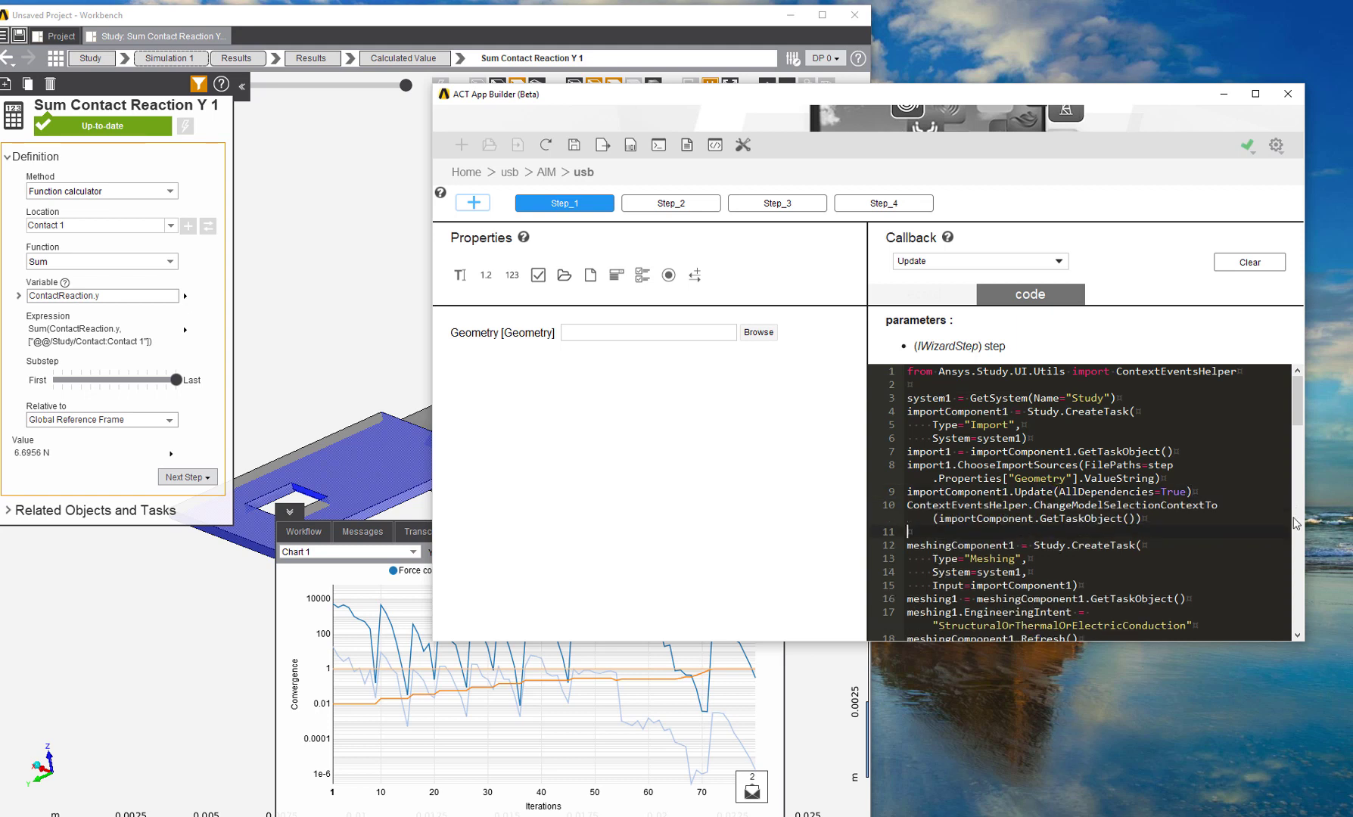
pyautogui.press('BackSpace')
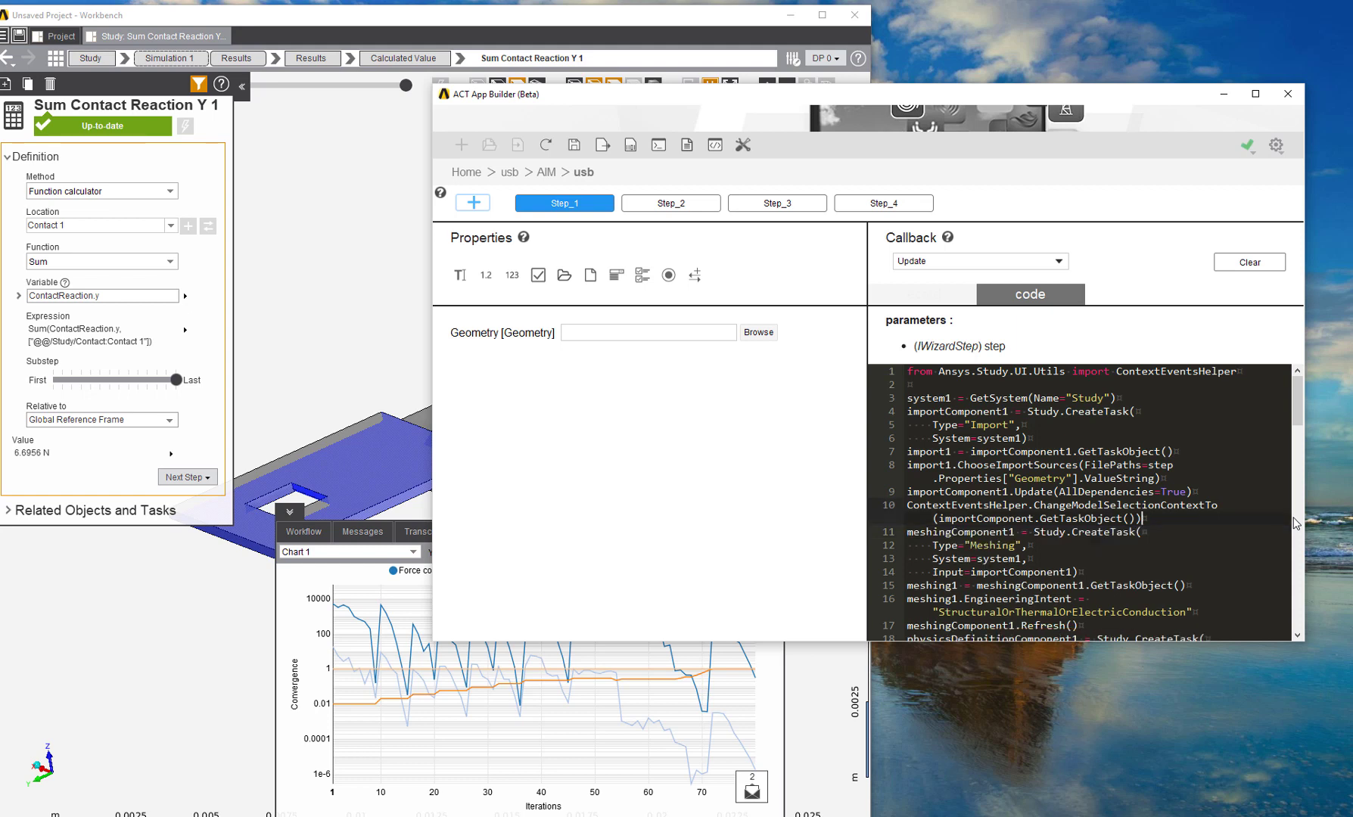
pyautogui.press('Right')
pyautogui.write('1')
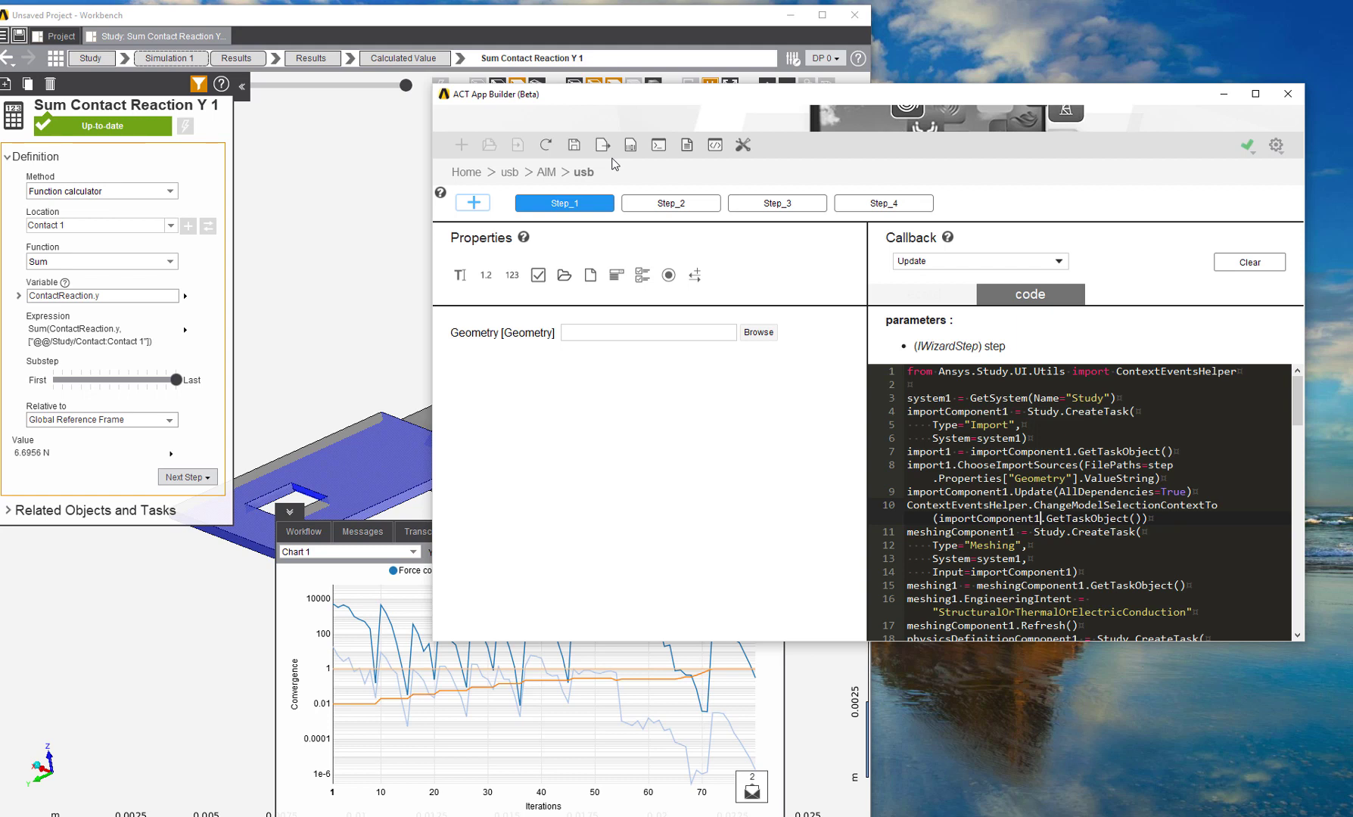
pyautogui.click(574, 147)
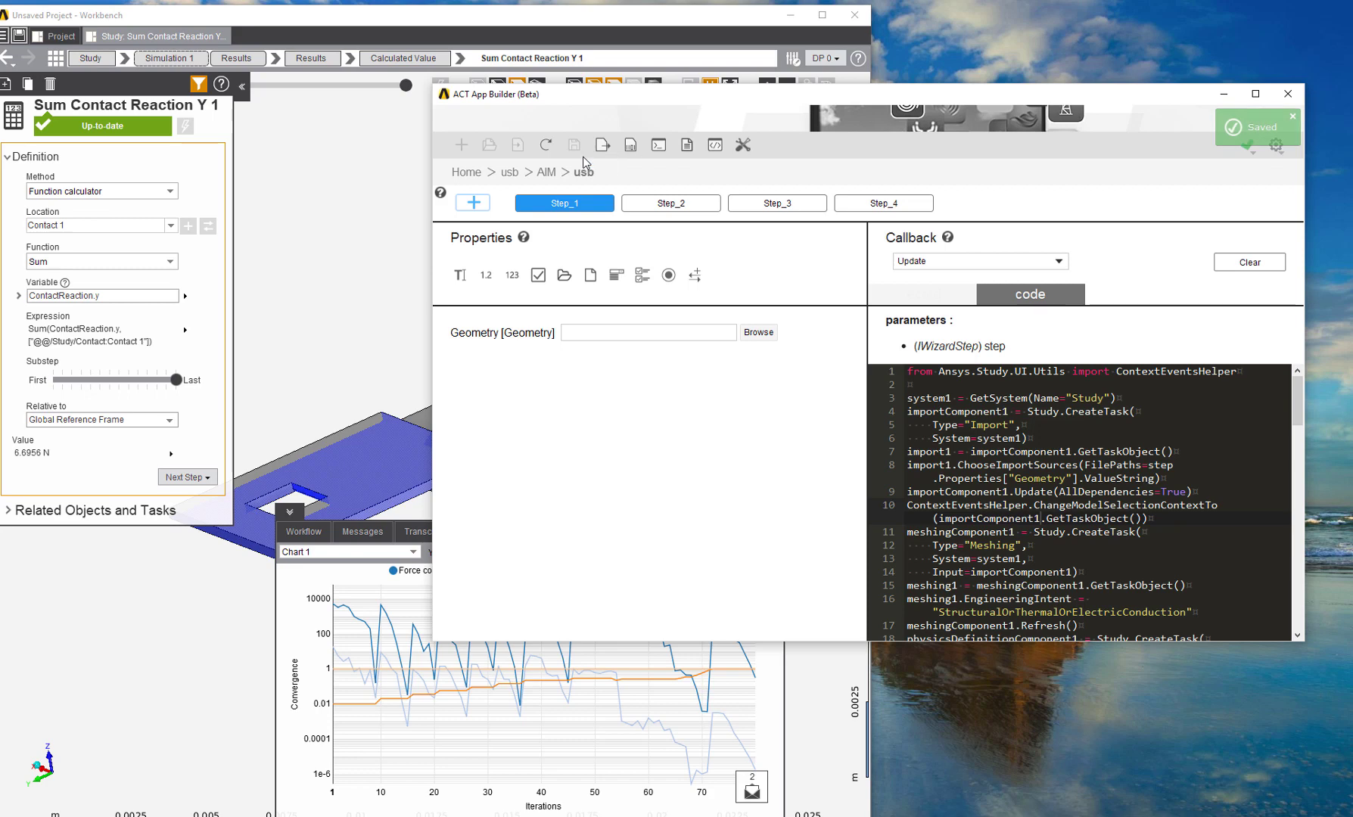
# Switch to Workbench and start a new project without saving the current study.
pyautogui.click(64, 34)
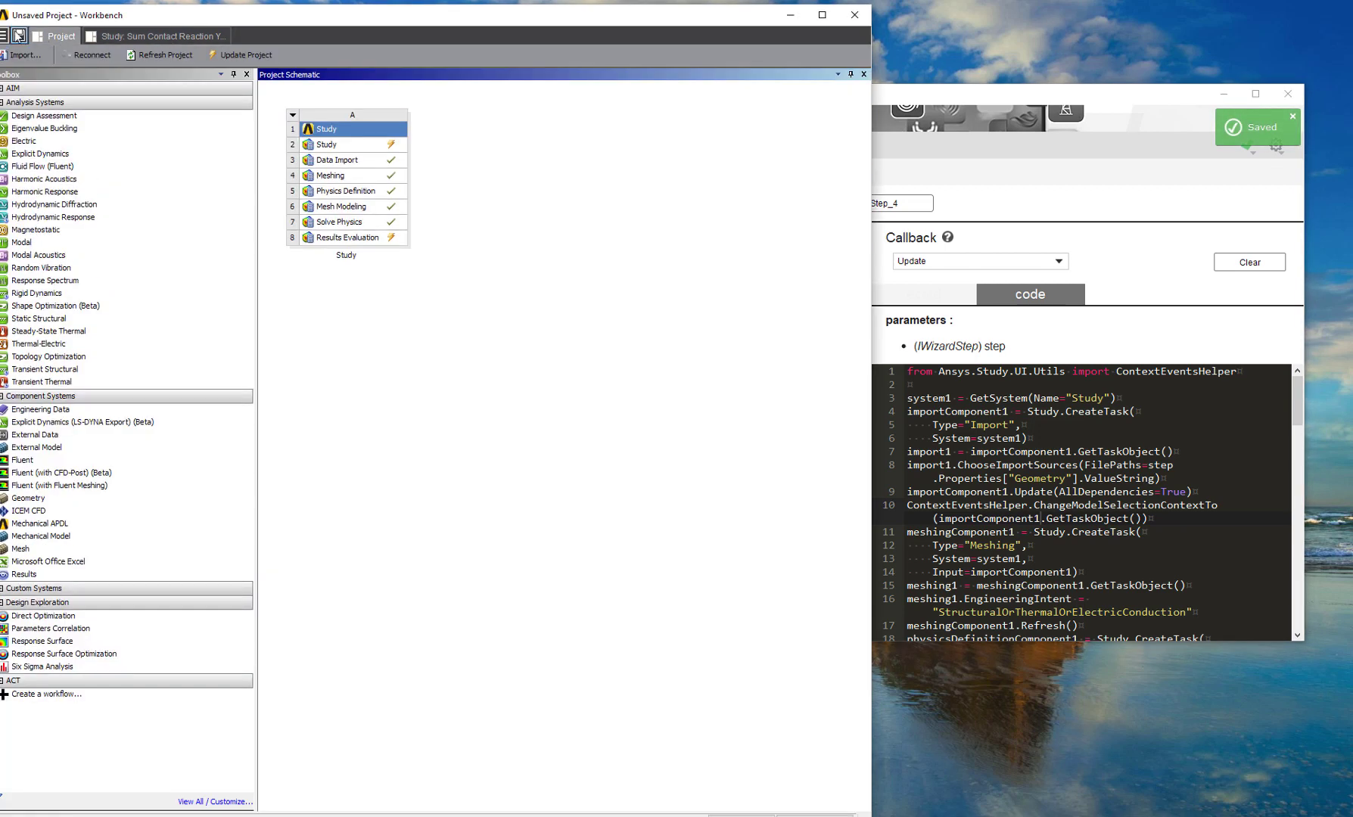
pyautogui.click(4, 34)
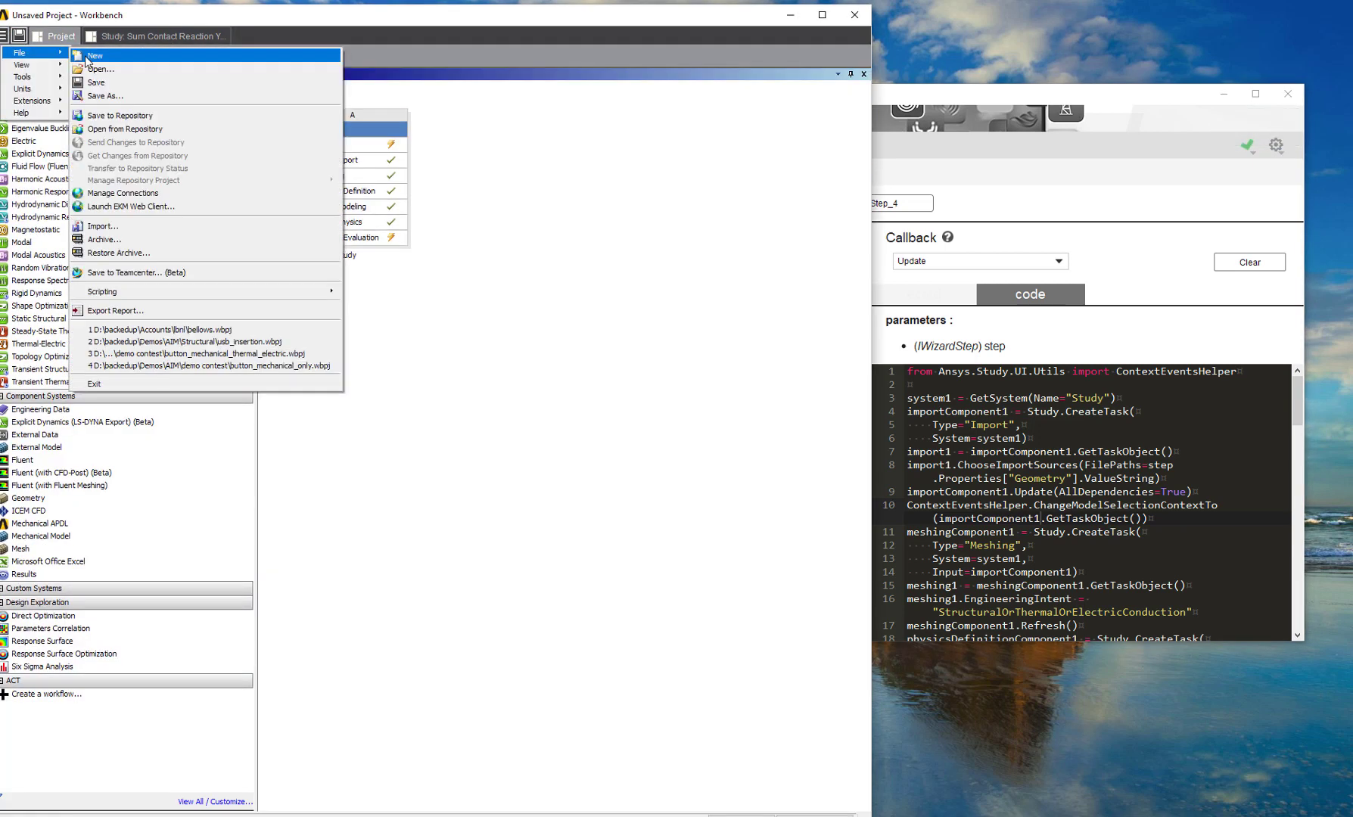
pyautogui.click(84, 58)
pyautogui.click(459, 470)
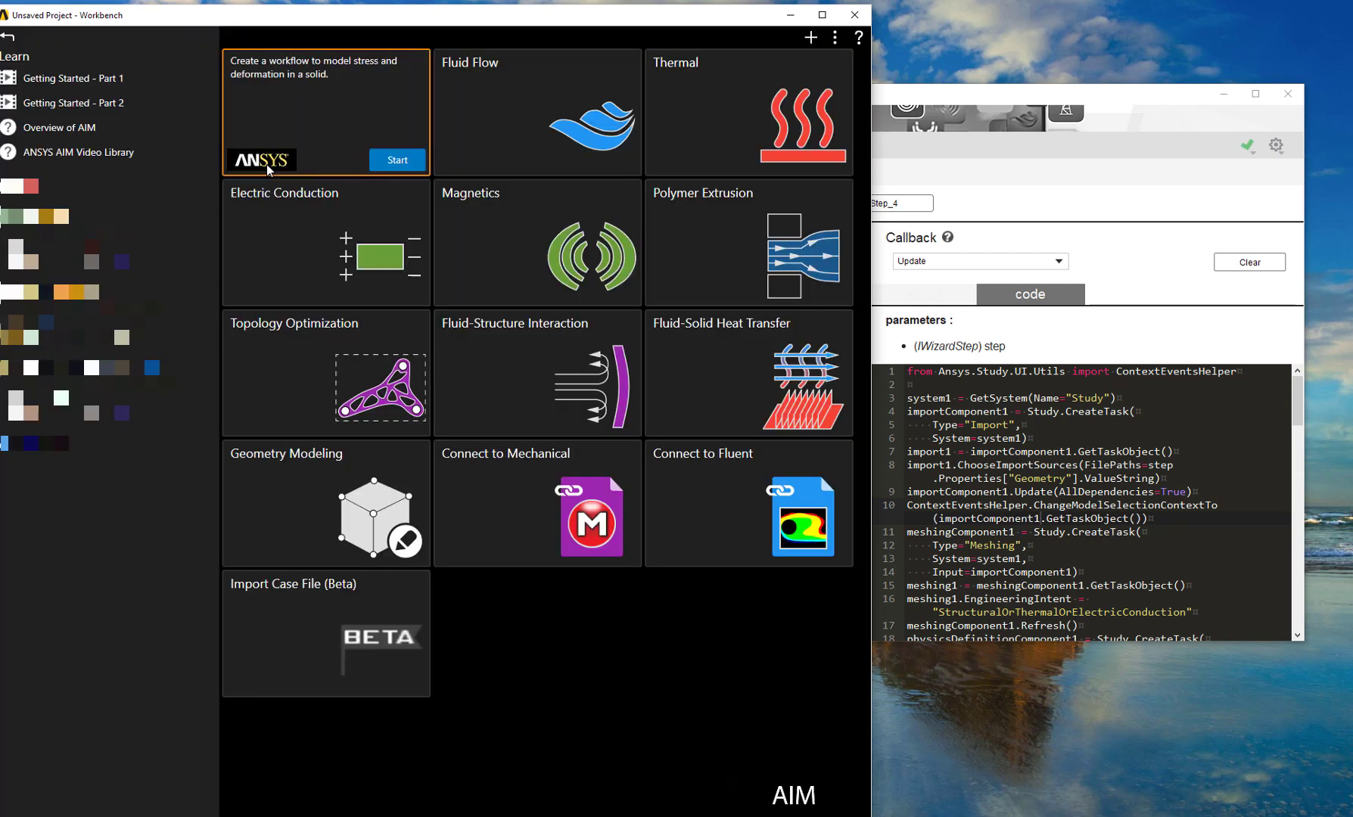
# Reload the extension in ACT App Builder and launch the usb wizard from the AIM start page.
pyautogui.click(962, 187)
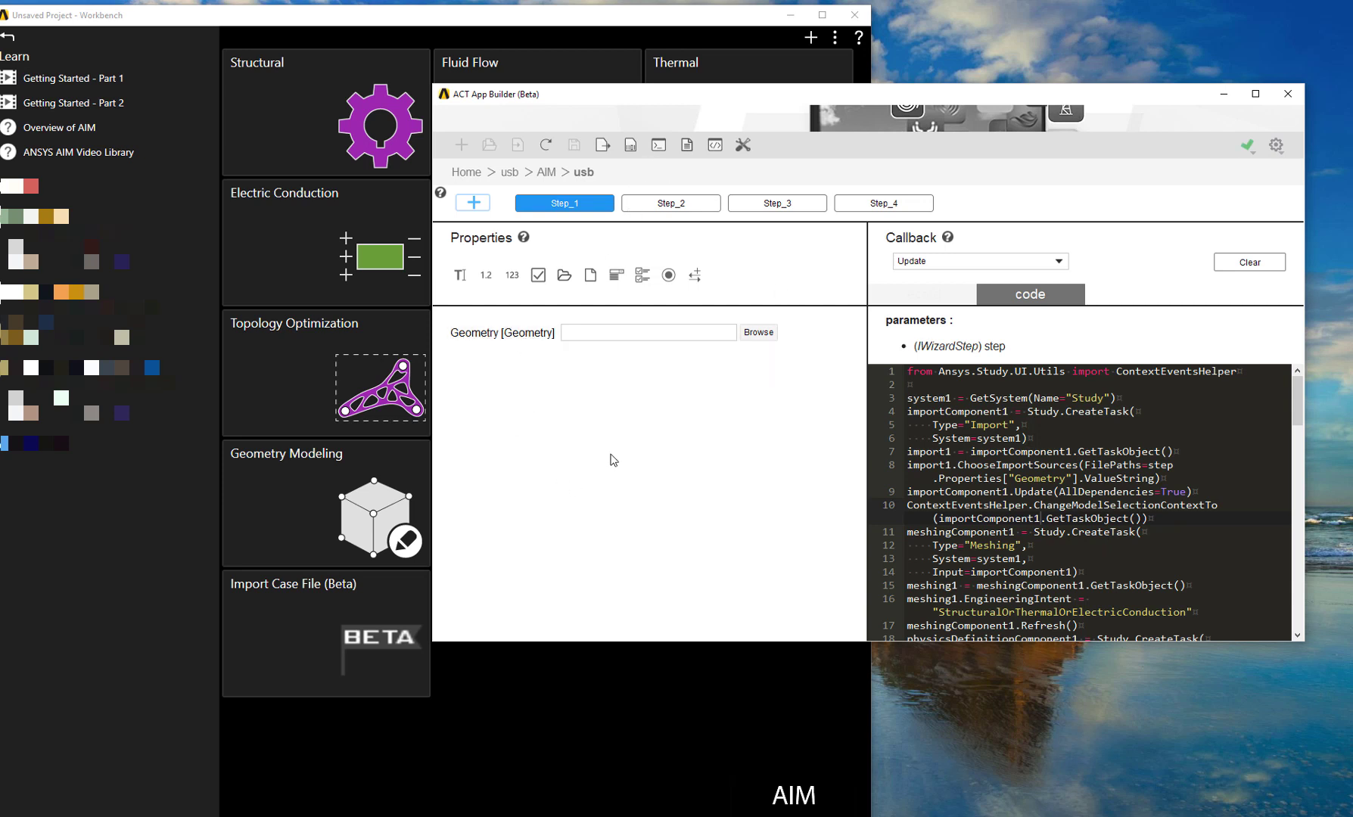
pyautogui.click(546, 145)
pyautogui.click(338, 613)
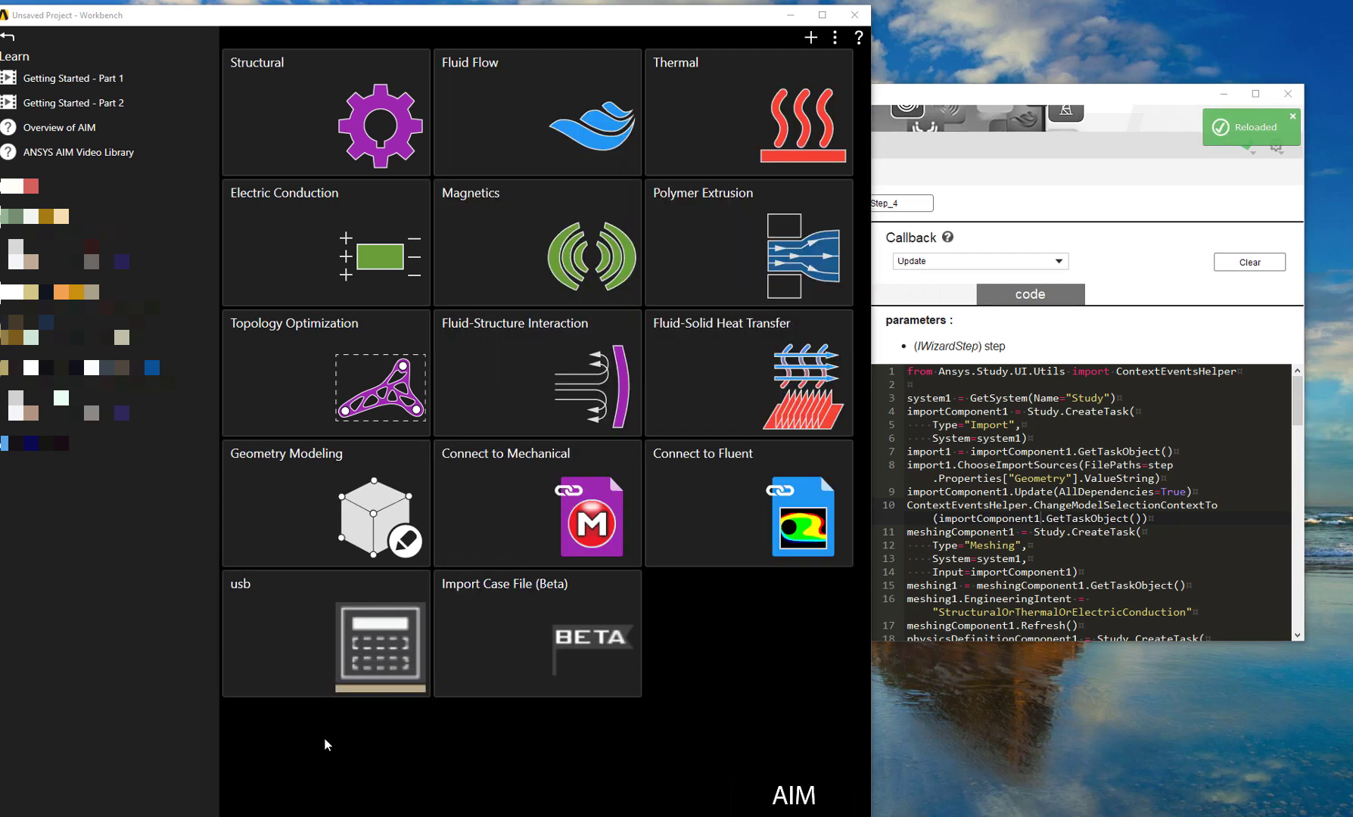
pyautogui.click(405, 679)
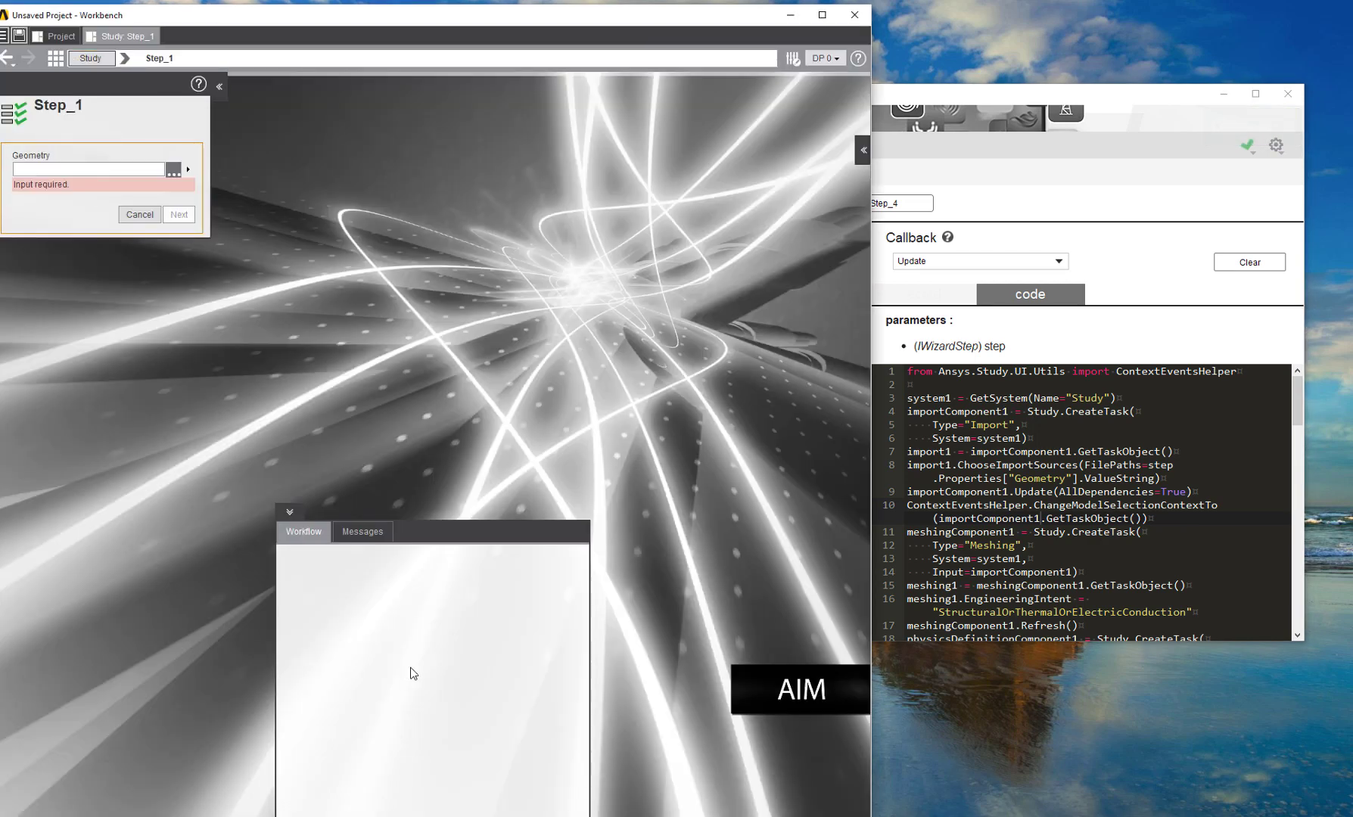
# Choose usb_connector.scdoc as the Step_1 geometry and advance the wizard to Step_2.
pyautogui.click(174, 169)
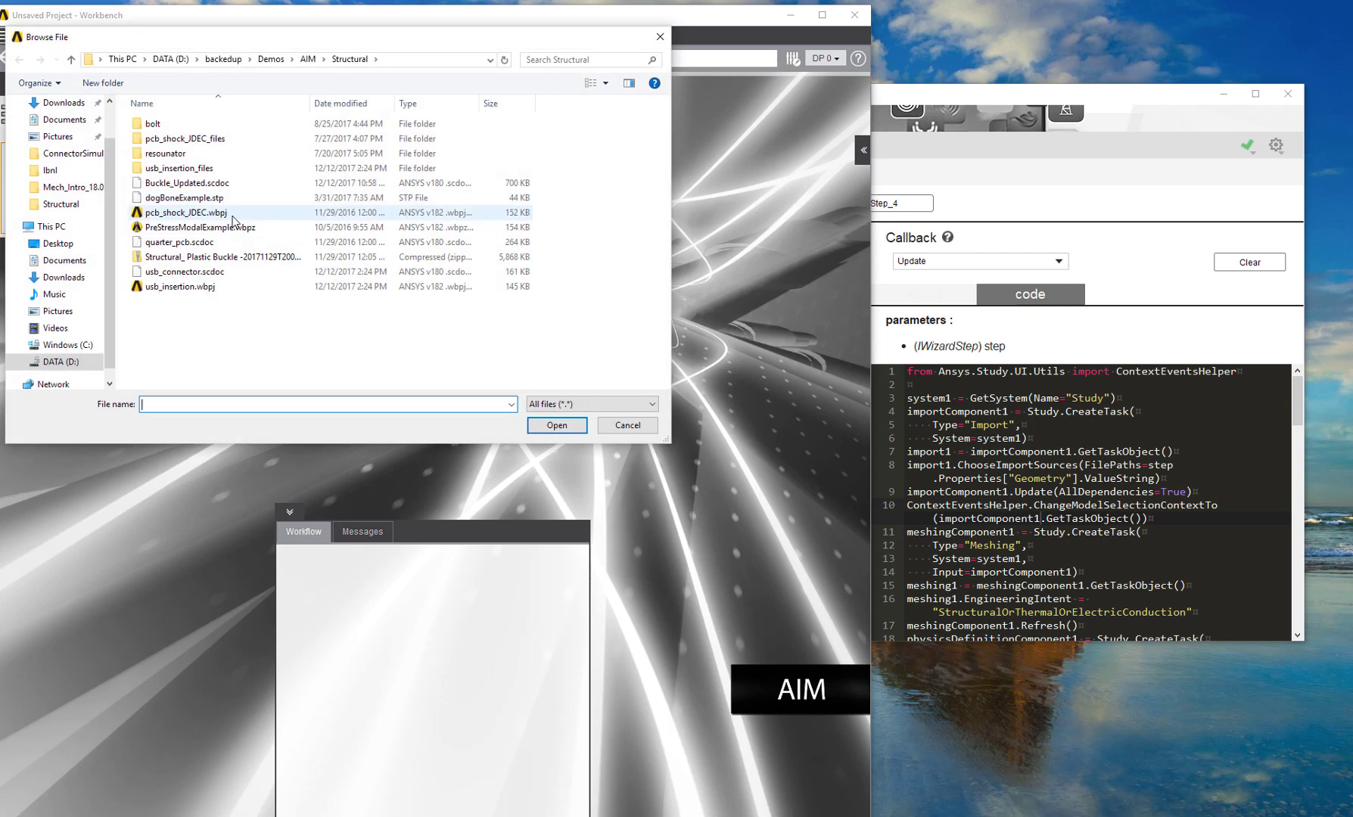
pyautogui.click(194, 274)
pyautogui.doubleClick(195, 274)
pyautogui.click(182, 202)
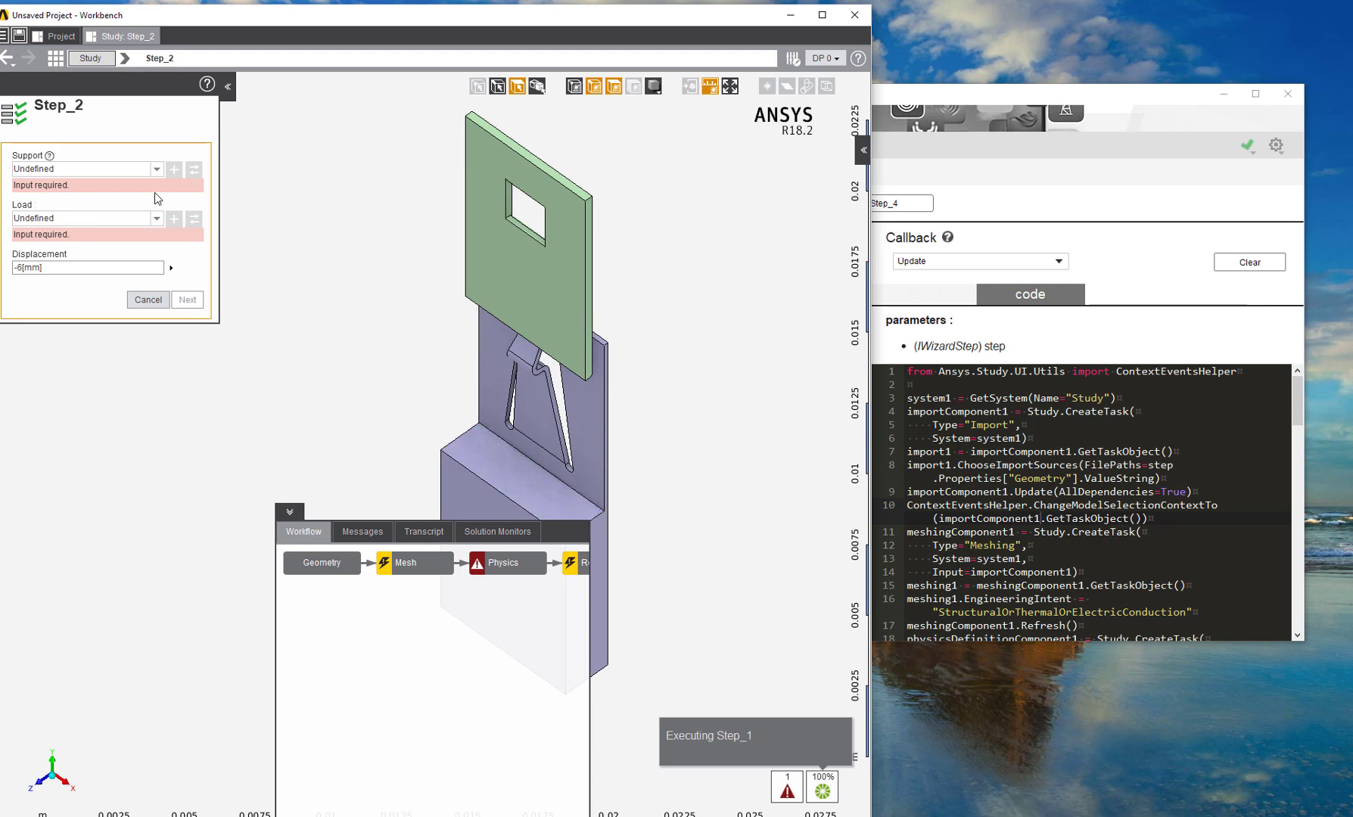
# Assign the connector body's flat underside as Support and the plate's large flat face as Load, and advance to Step_3.
pyautogui.click(139, 175)
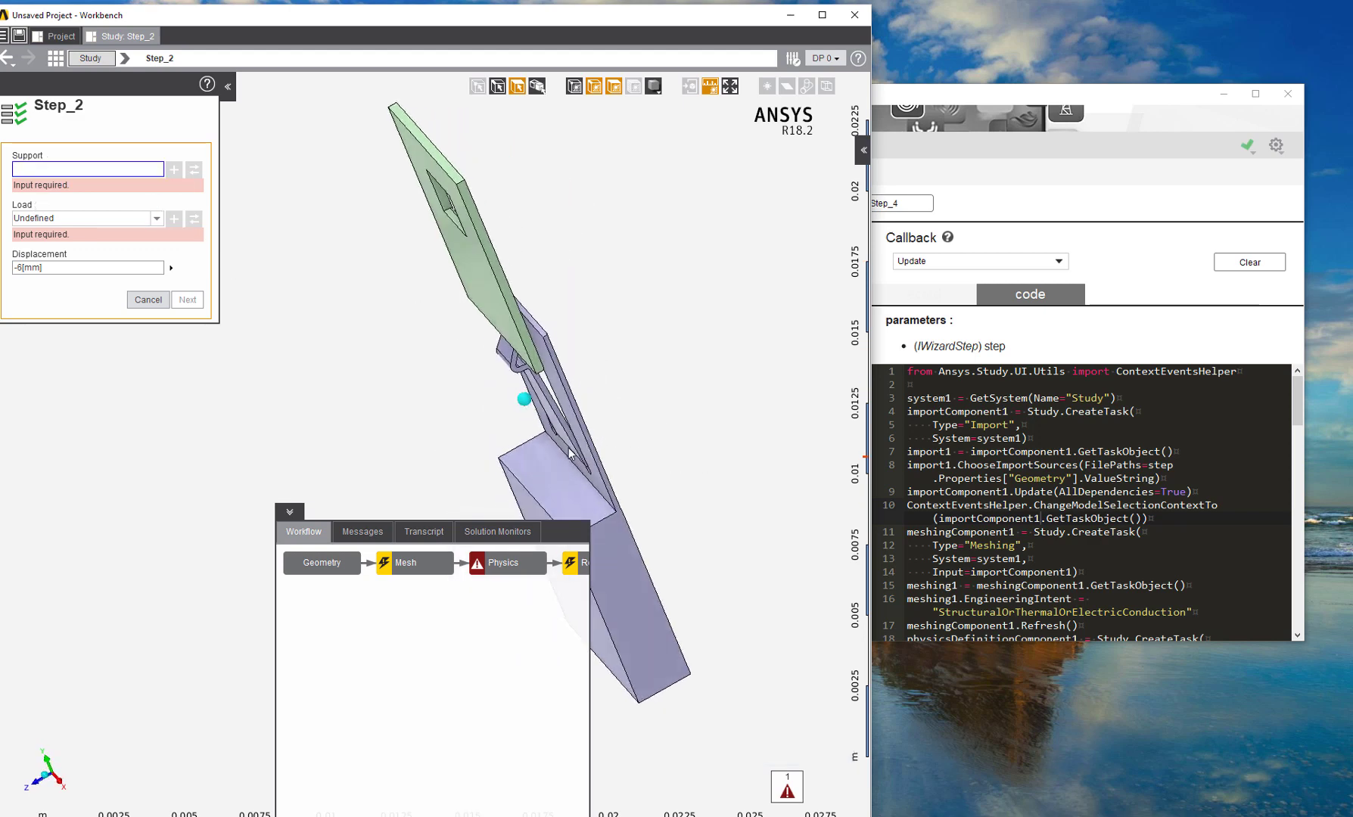
pyautogui.click(616, 496)
pyautogui.click(174, 169)
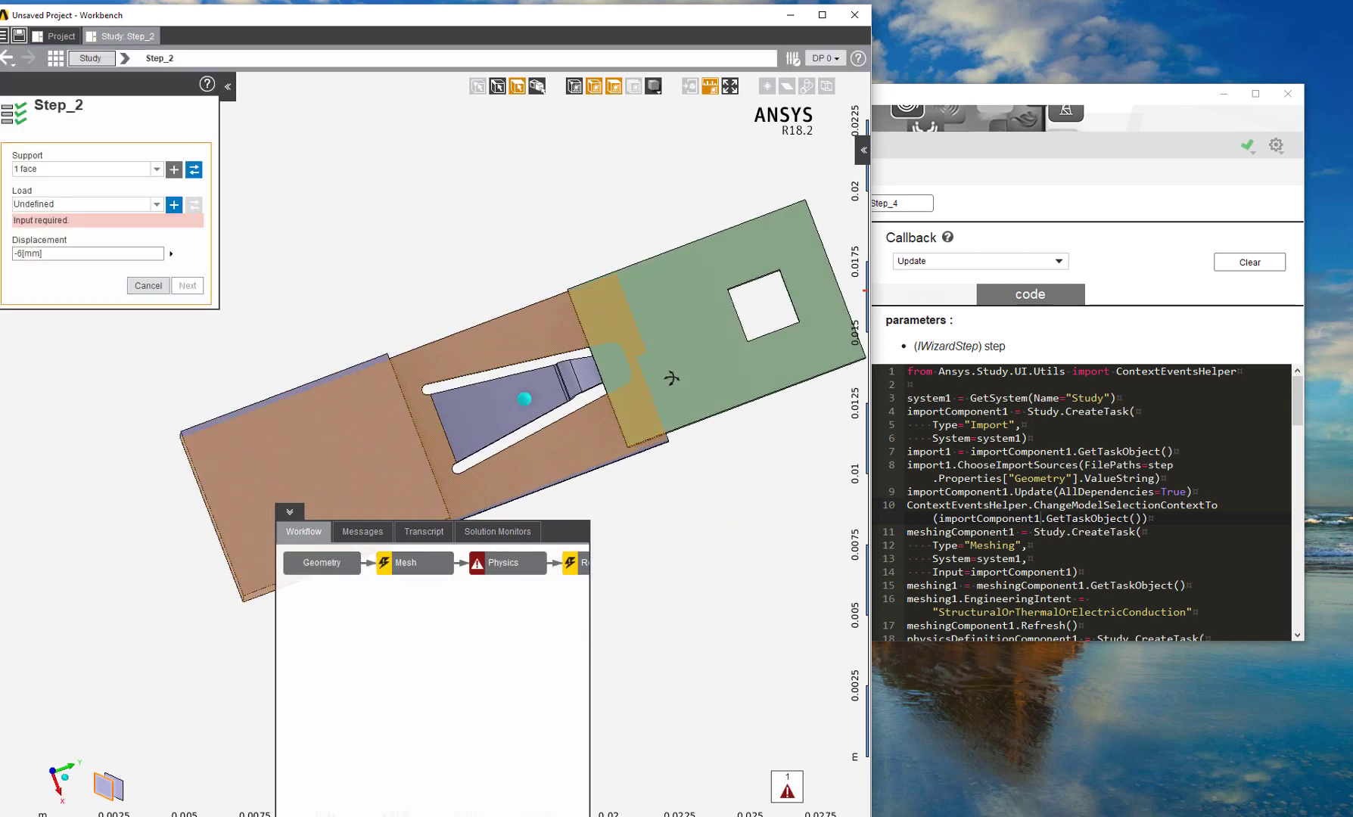
pyautogui.click(98, 205)
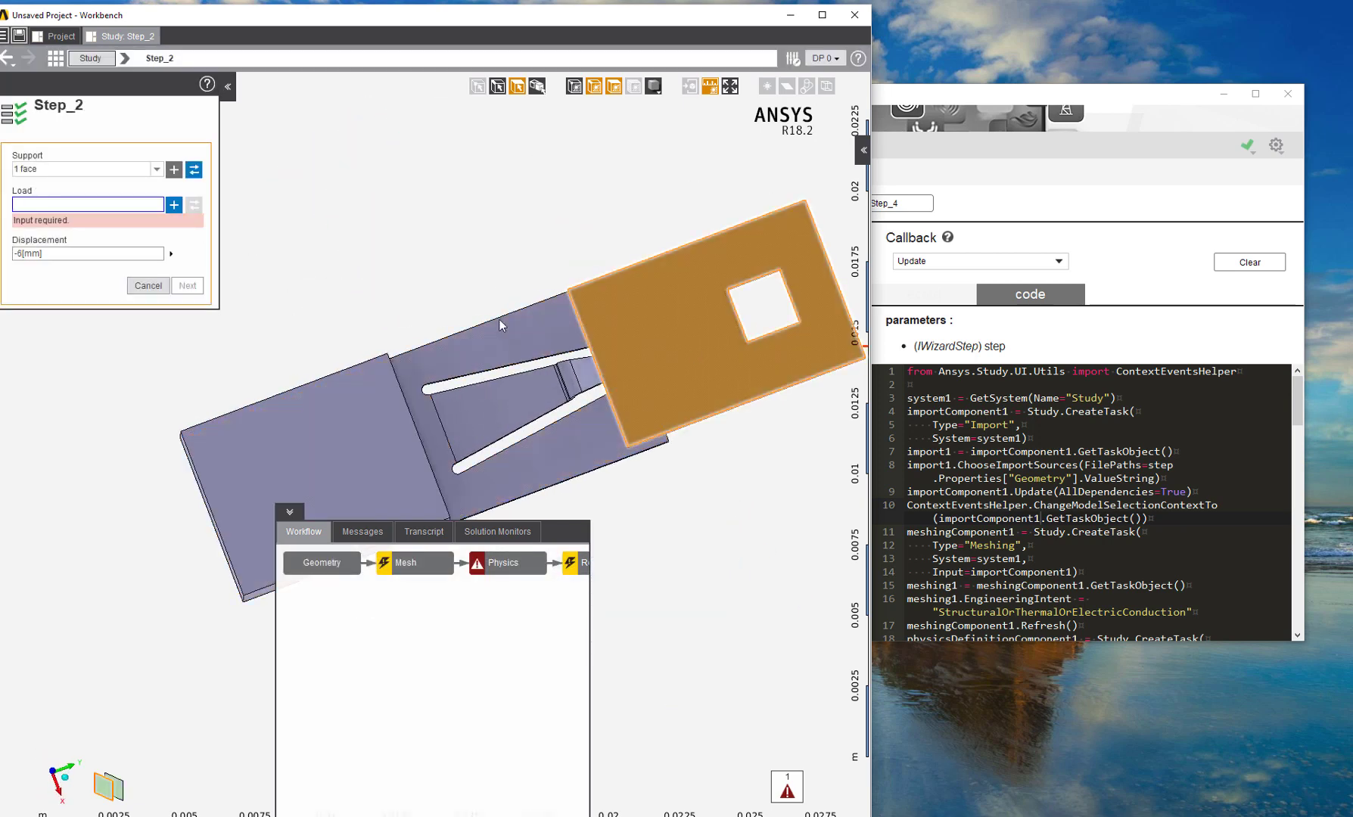
pyautogui.click(173, 205)
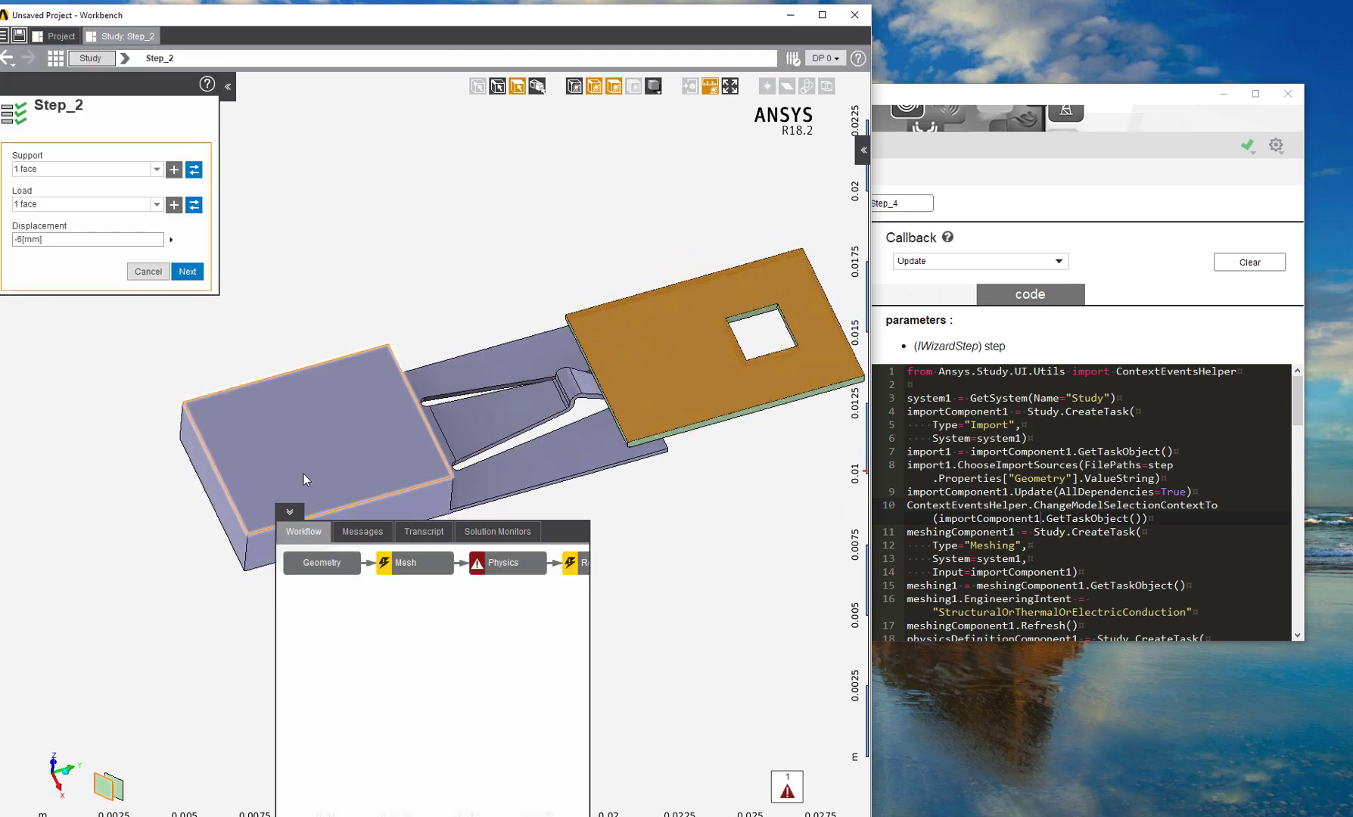
pyautogui.click(193, 268)
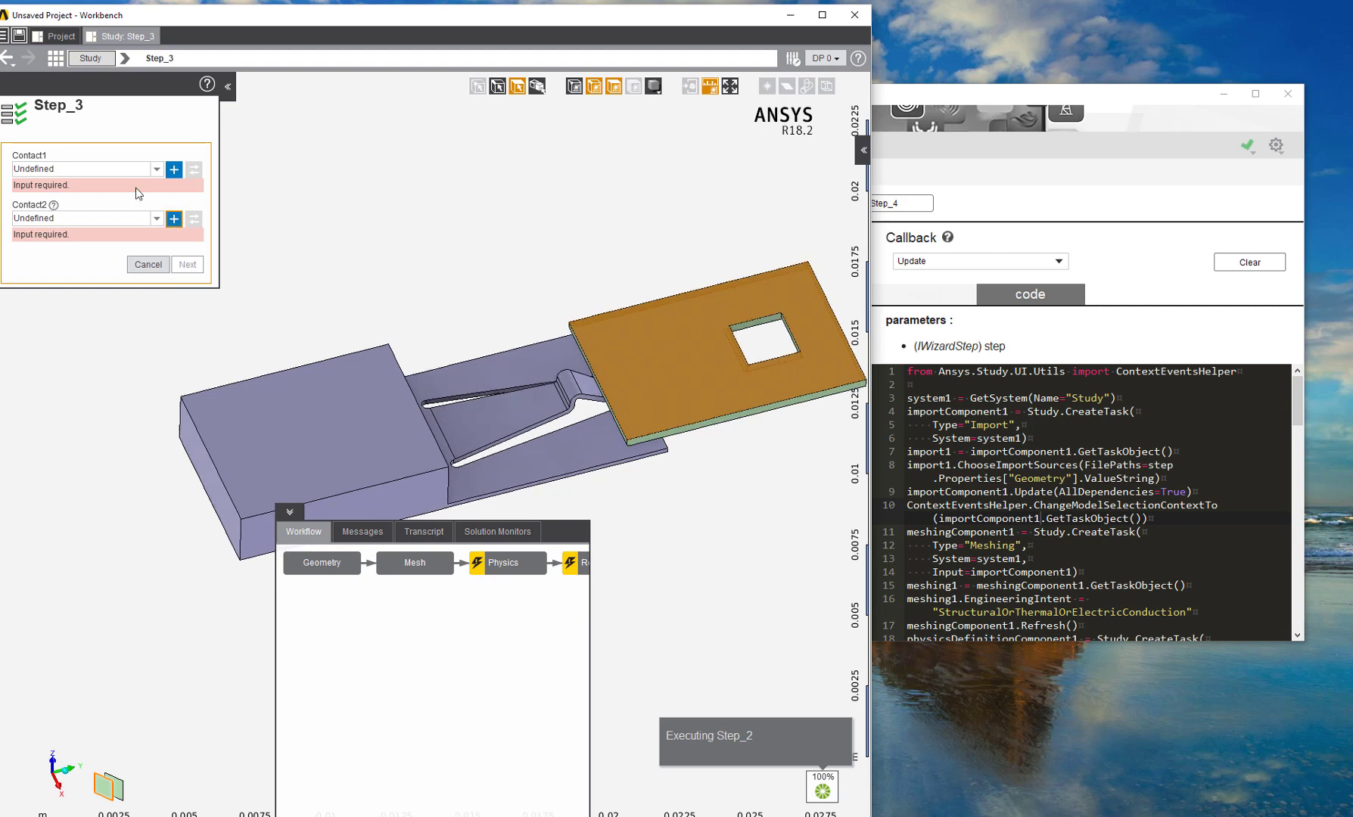
# Assign the four faces of the bent spring tab's tip to Contact1.
pyautogui.click(512, 396)
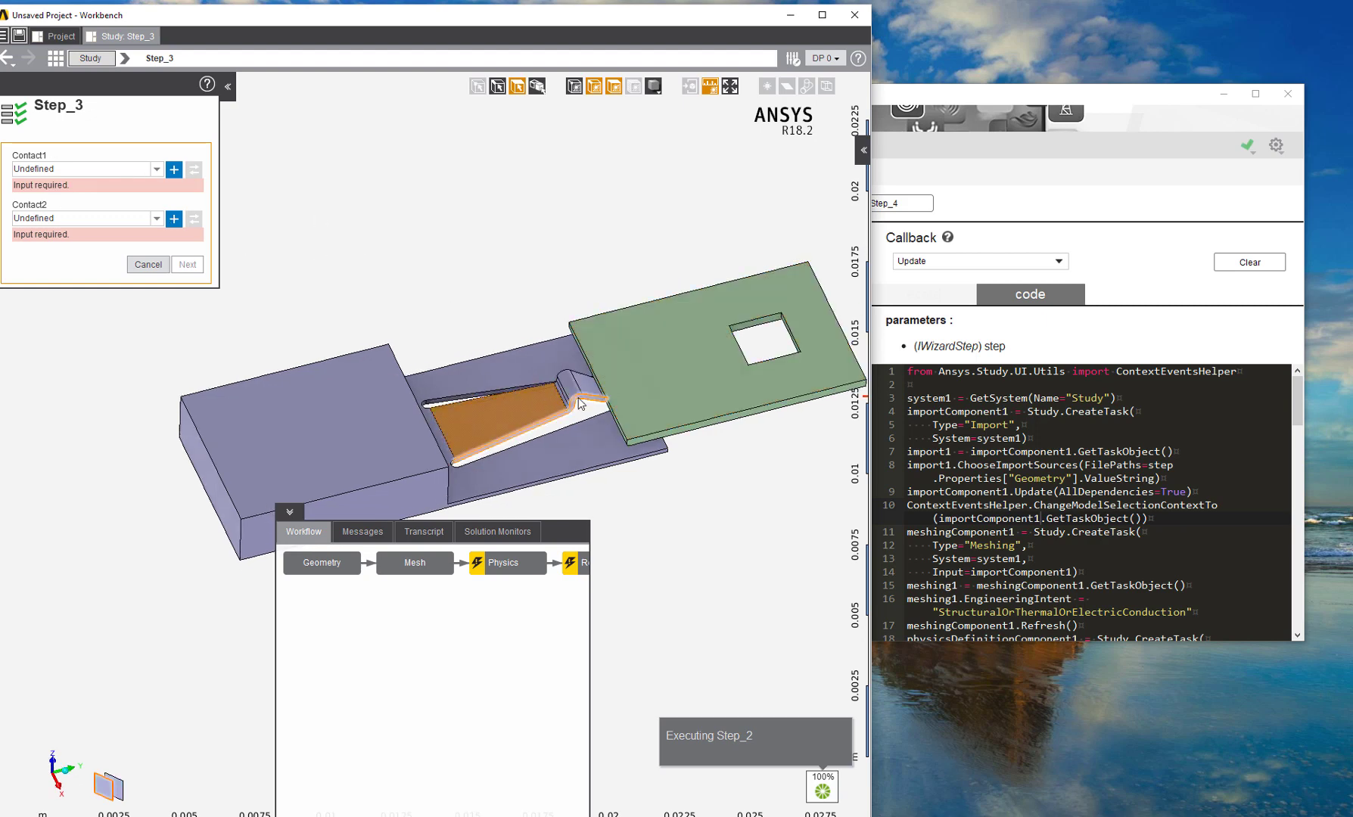
pyautogui.scroll(5, 530, 386)
pyautogui.click(582, 365)
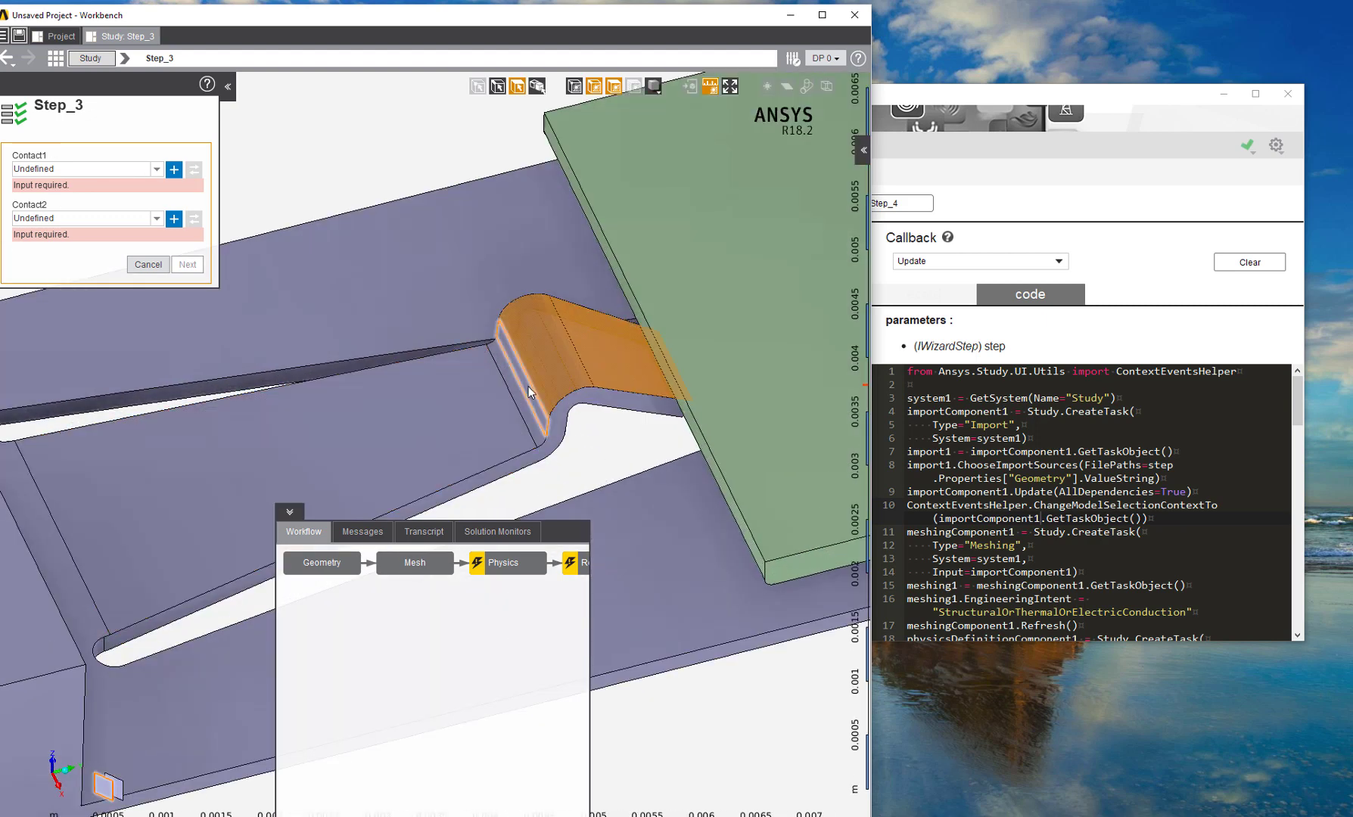
pyautogui.keyDown('ctrl'); pyautogui.click(516, 399); pyautogui.keyUp('ctrl')
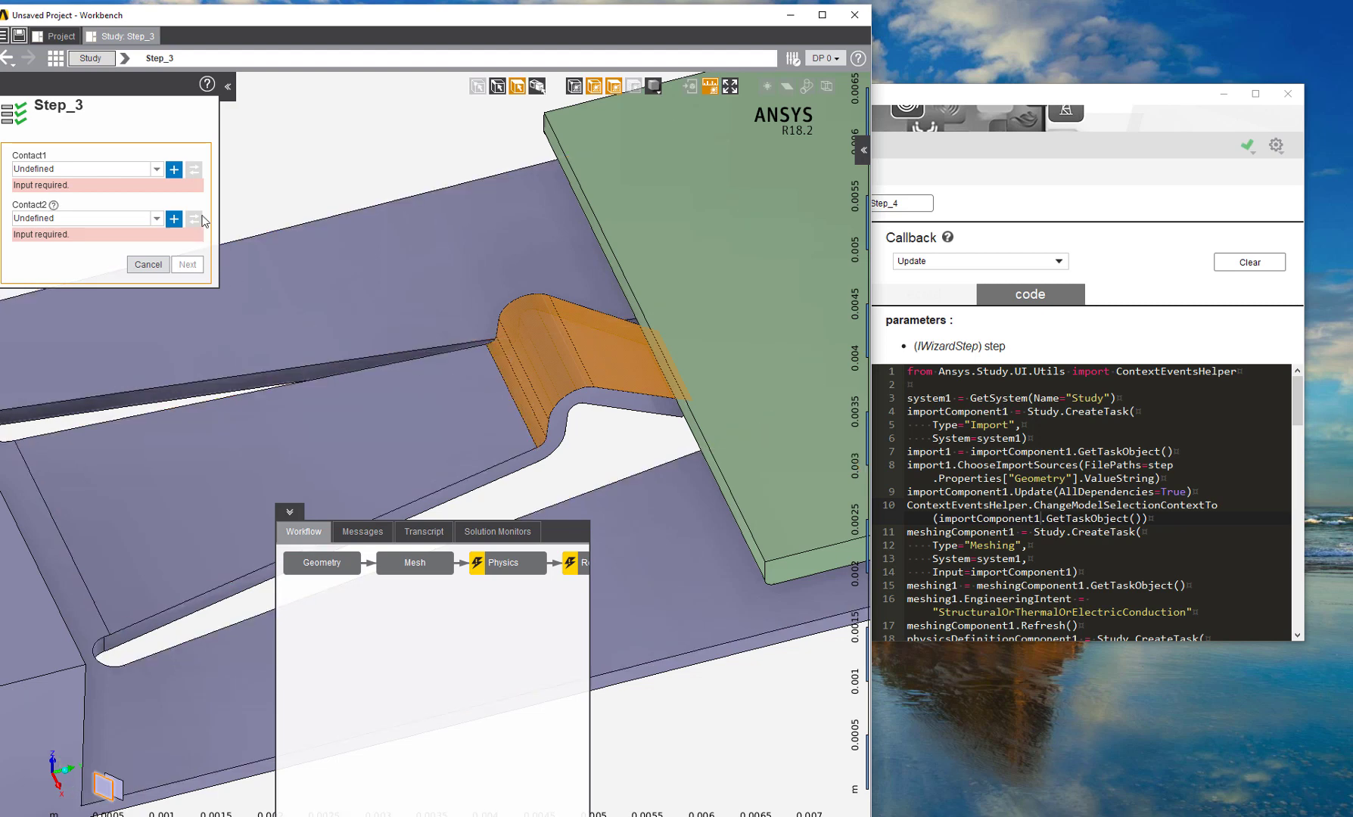
pyautogui.click(174, 169)
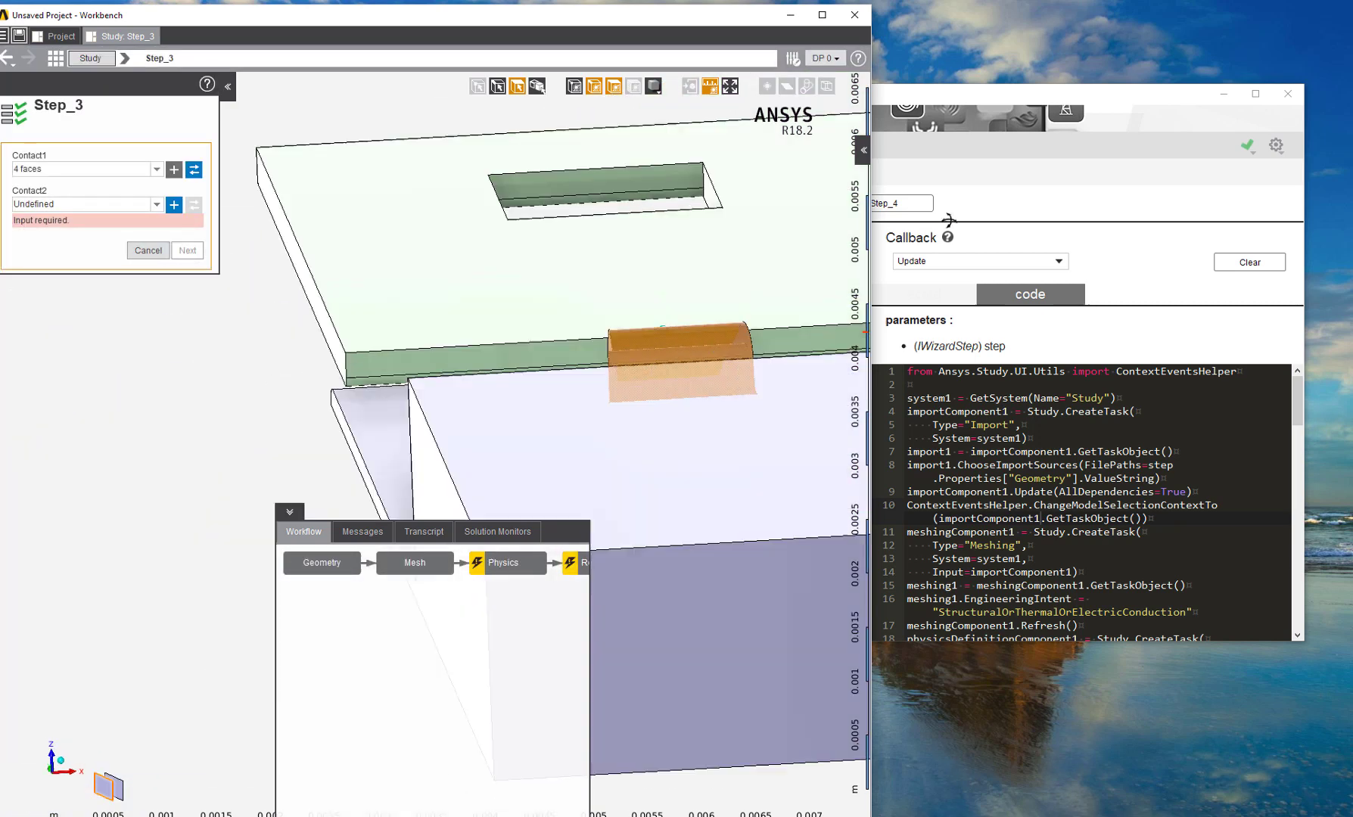
# Assign seven faces of the plate, including faces around its square opening, to Contact2 and advance to Step_4.
pyautogui.moveTo(397, 344)
pyautogui.mouseDown(button='middle')
pyautogui.moveTo(474, 348)
pyautogui.moveTo(420, 377)
pyautogui.moveTo(544, 302)
pyautogui.moveTo(506, 317)
pyautogui.moveTo(335, 302)
pyautogui.moveTo(274, 316)
pyautogui.mouseUp(button='middle')
pyautogui.keyDown('ctrl'); pyautogui.click(273, 314); pyautogui.keyUp('ctrl')
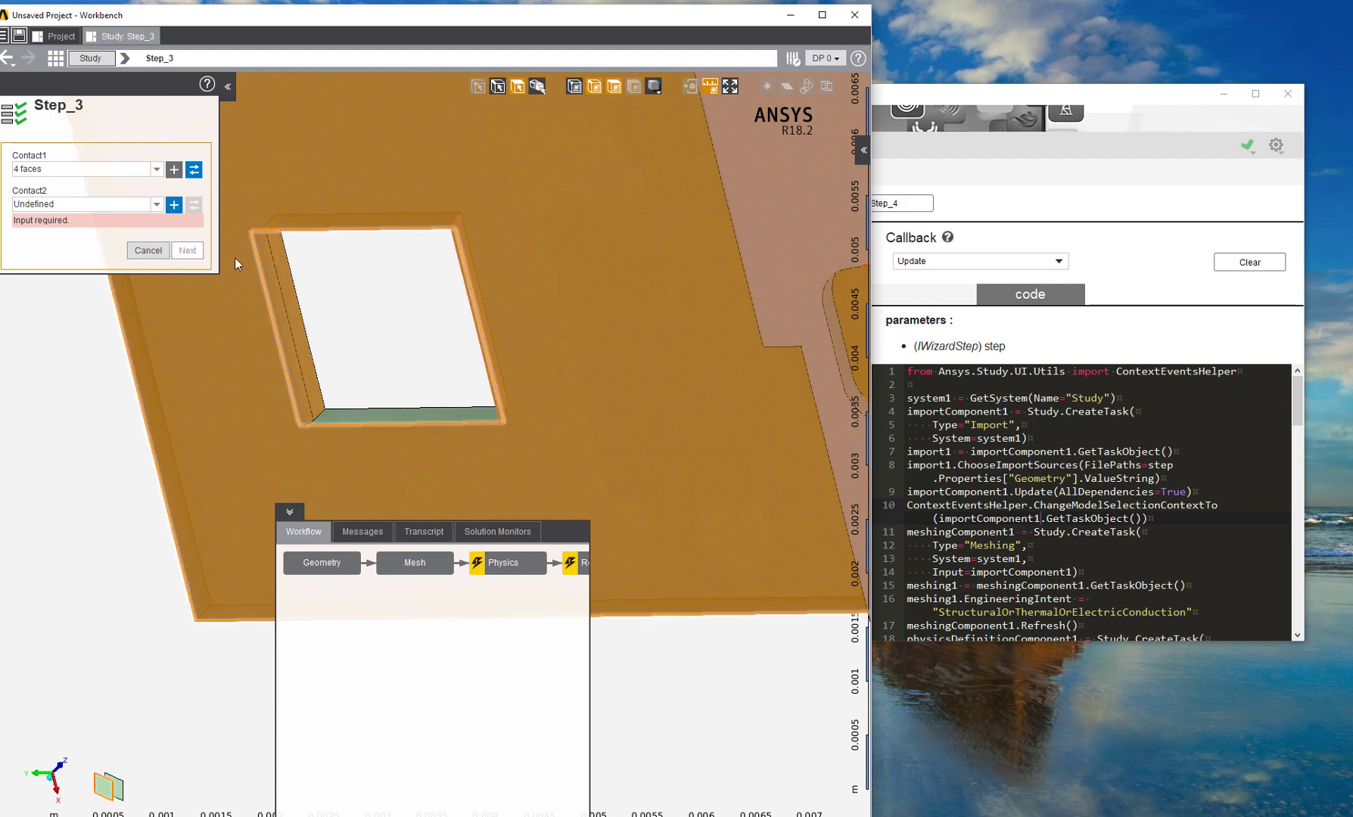
pyautogui.click(176, 205)
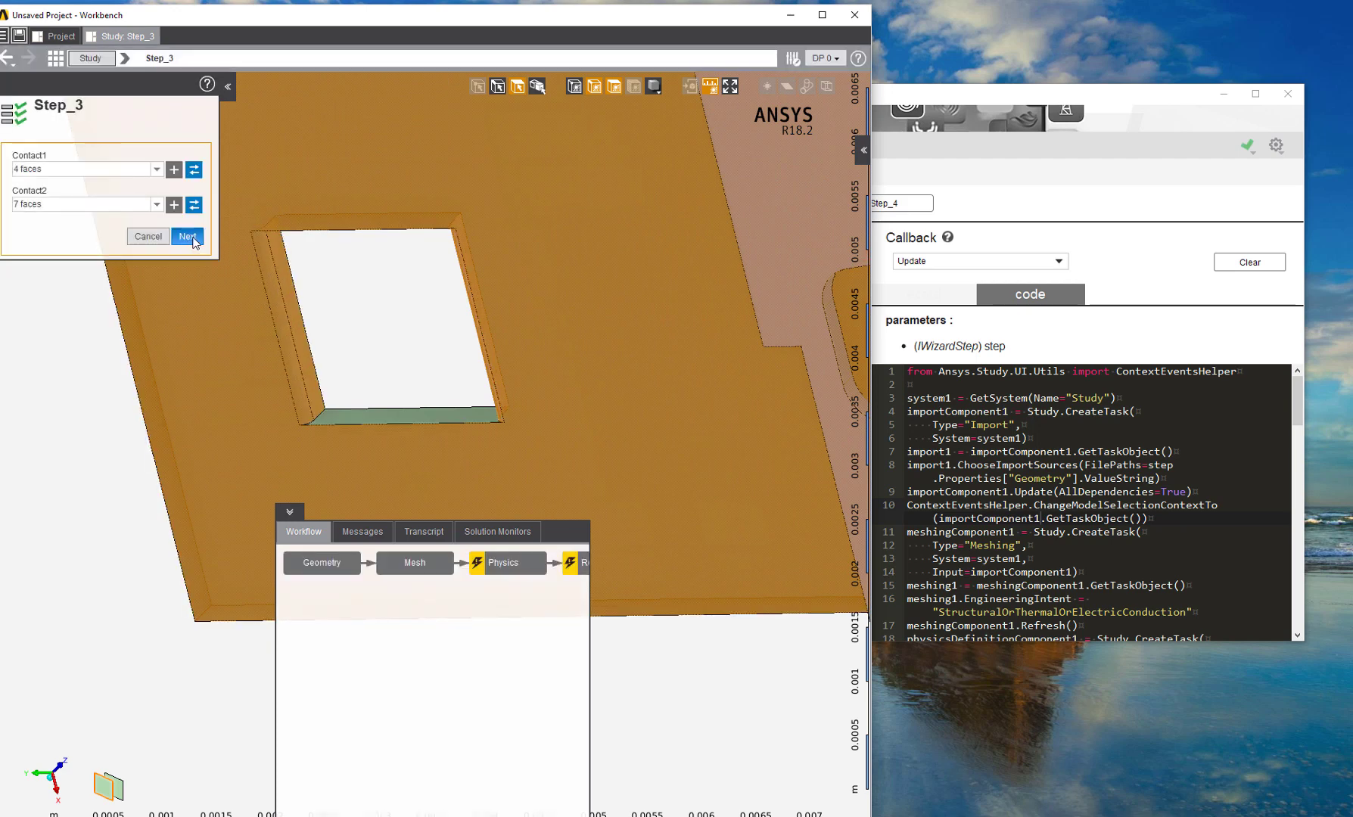
pyautogui.click(187, 236)
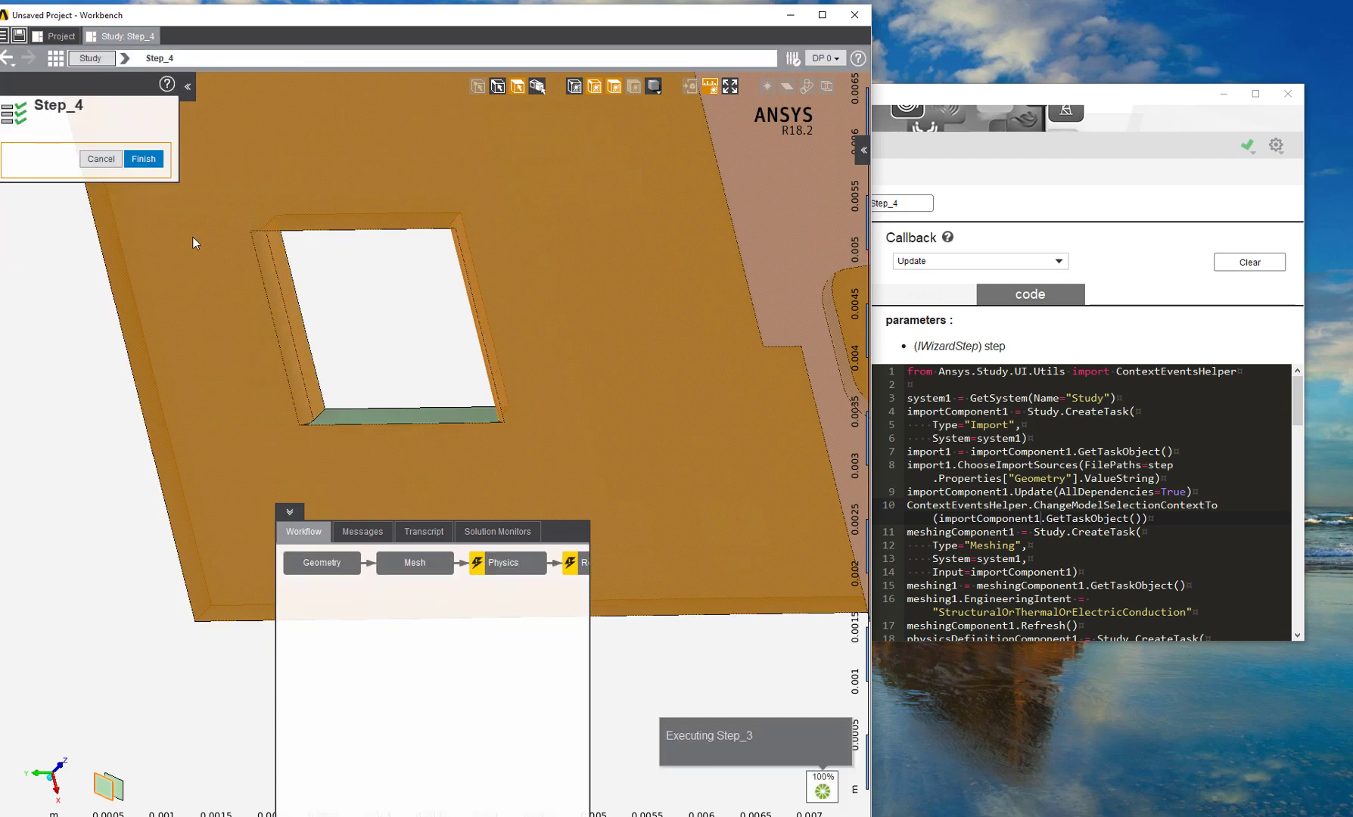
# Finish the wizard at Step_4 to solve the simulation, and maximize the project window.
pyautogui.click(141, 158)
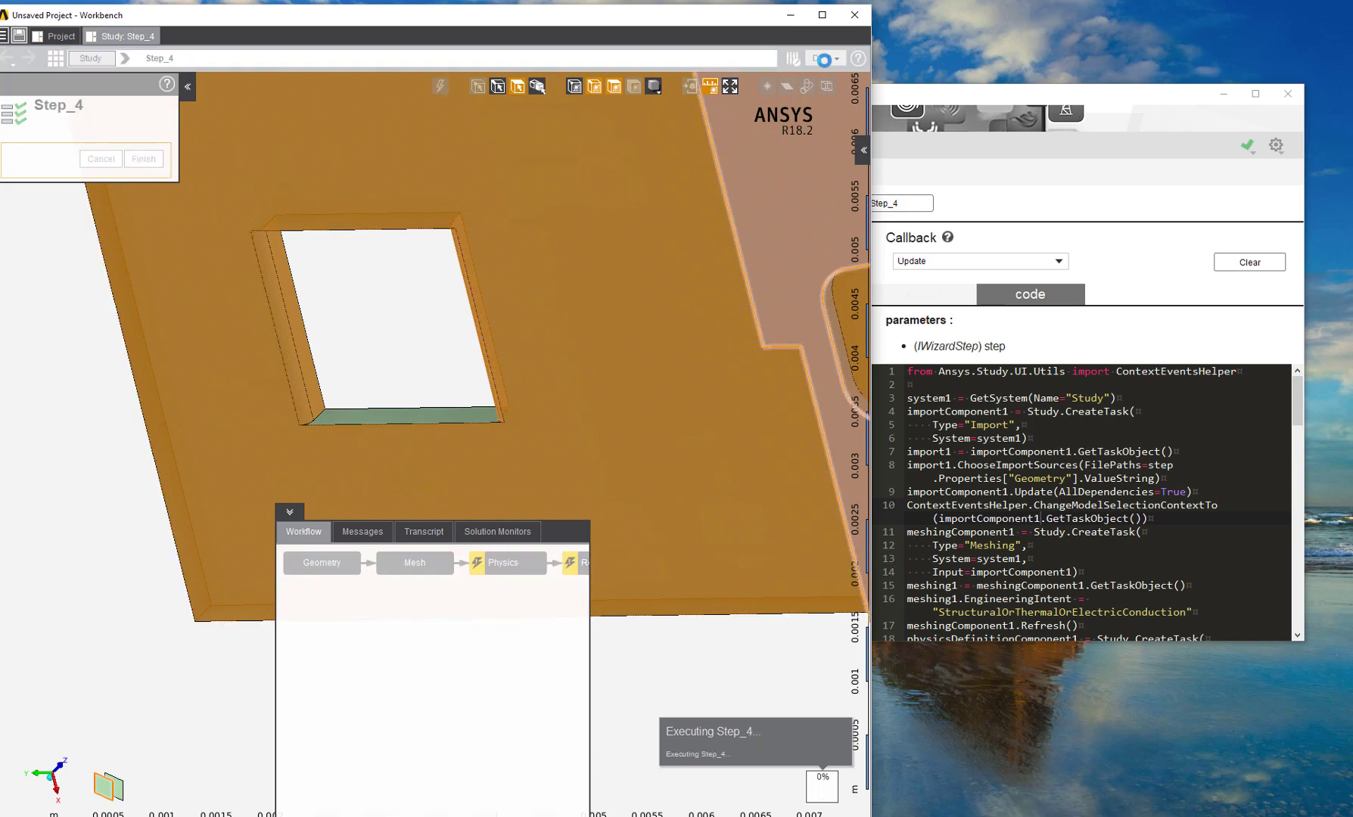
pyautogui.click(823, 17)
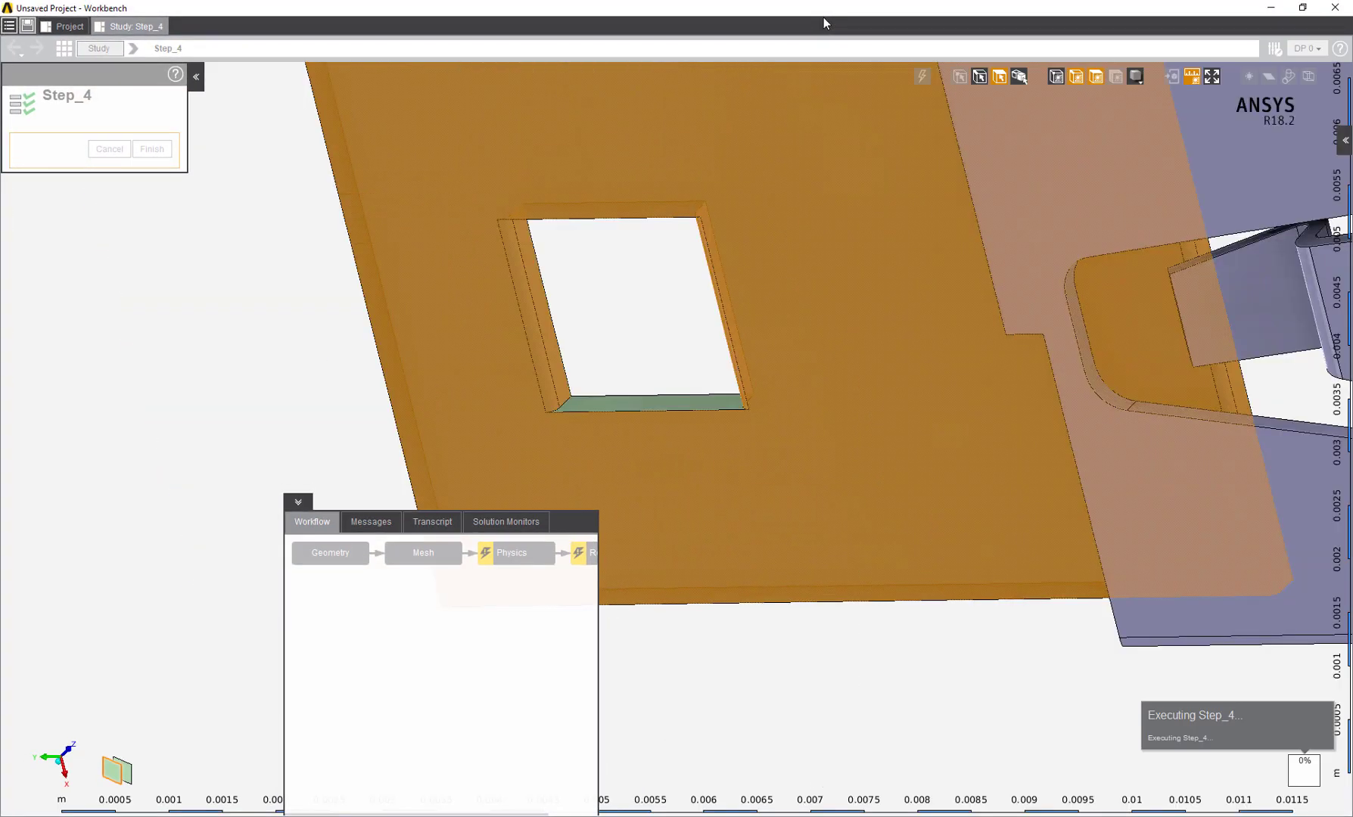
pyautogui.click(525, 631)
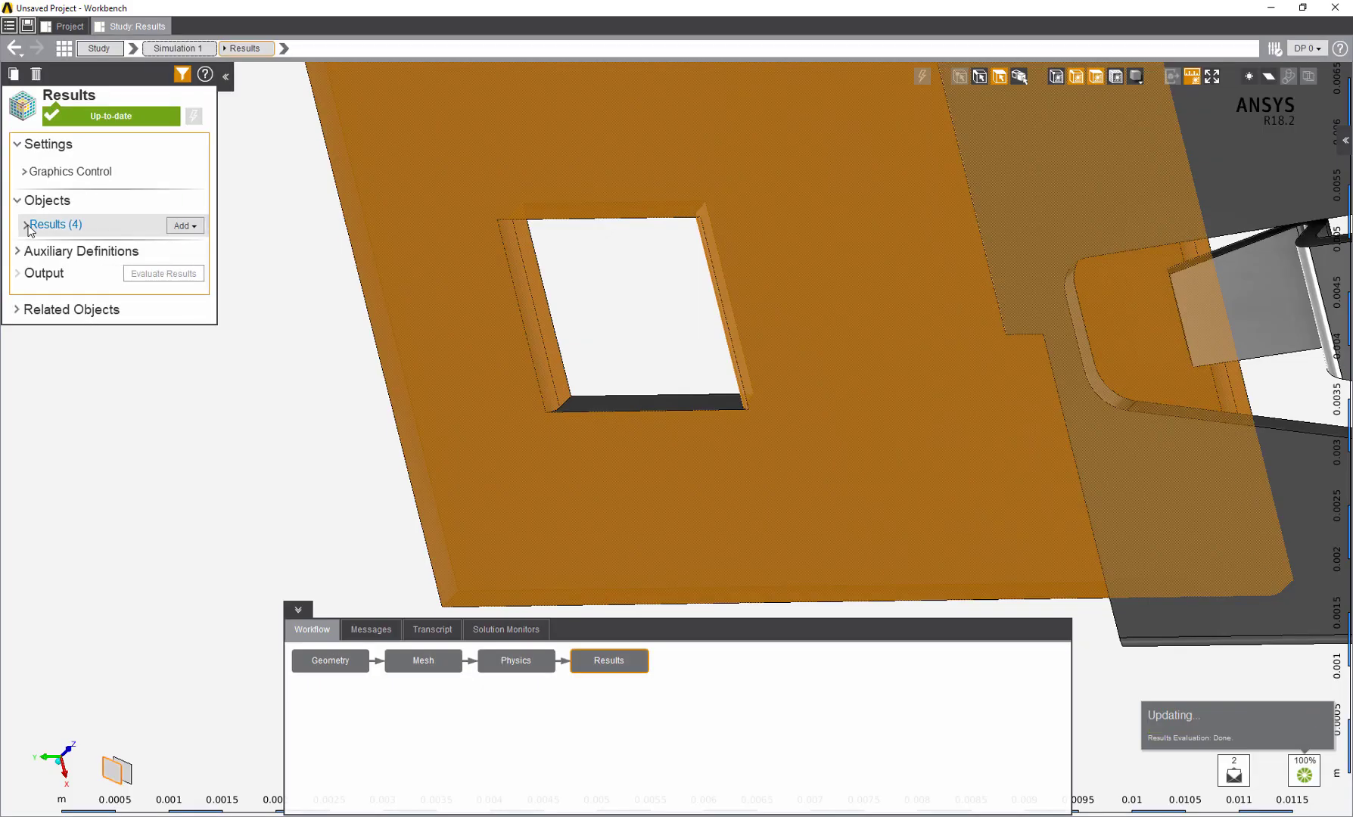
# Display the Equivalent Stress 1 contour from the results list and view the whole connector from the side.
pyautogui.click(28, 224)
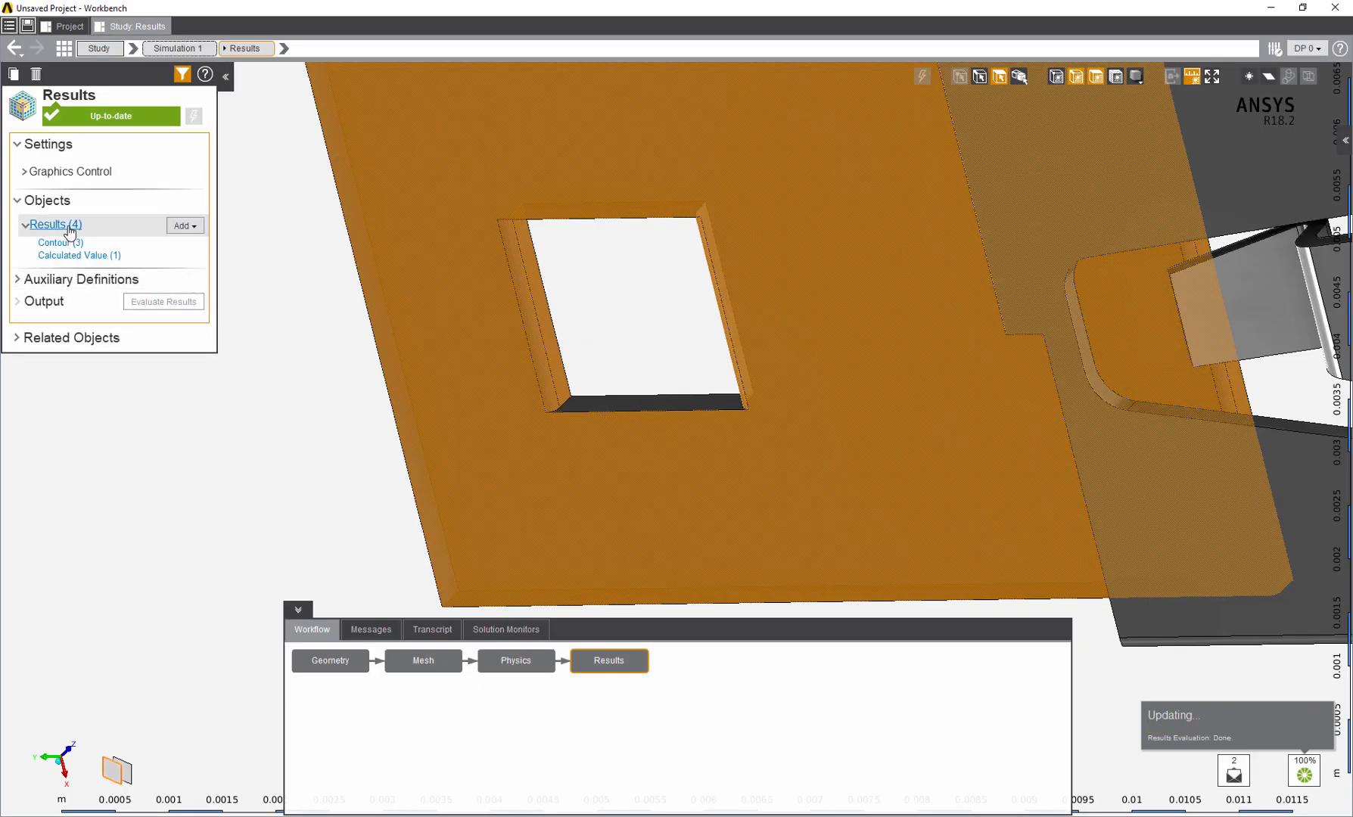
pyautogui.click(68, 226)
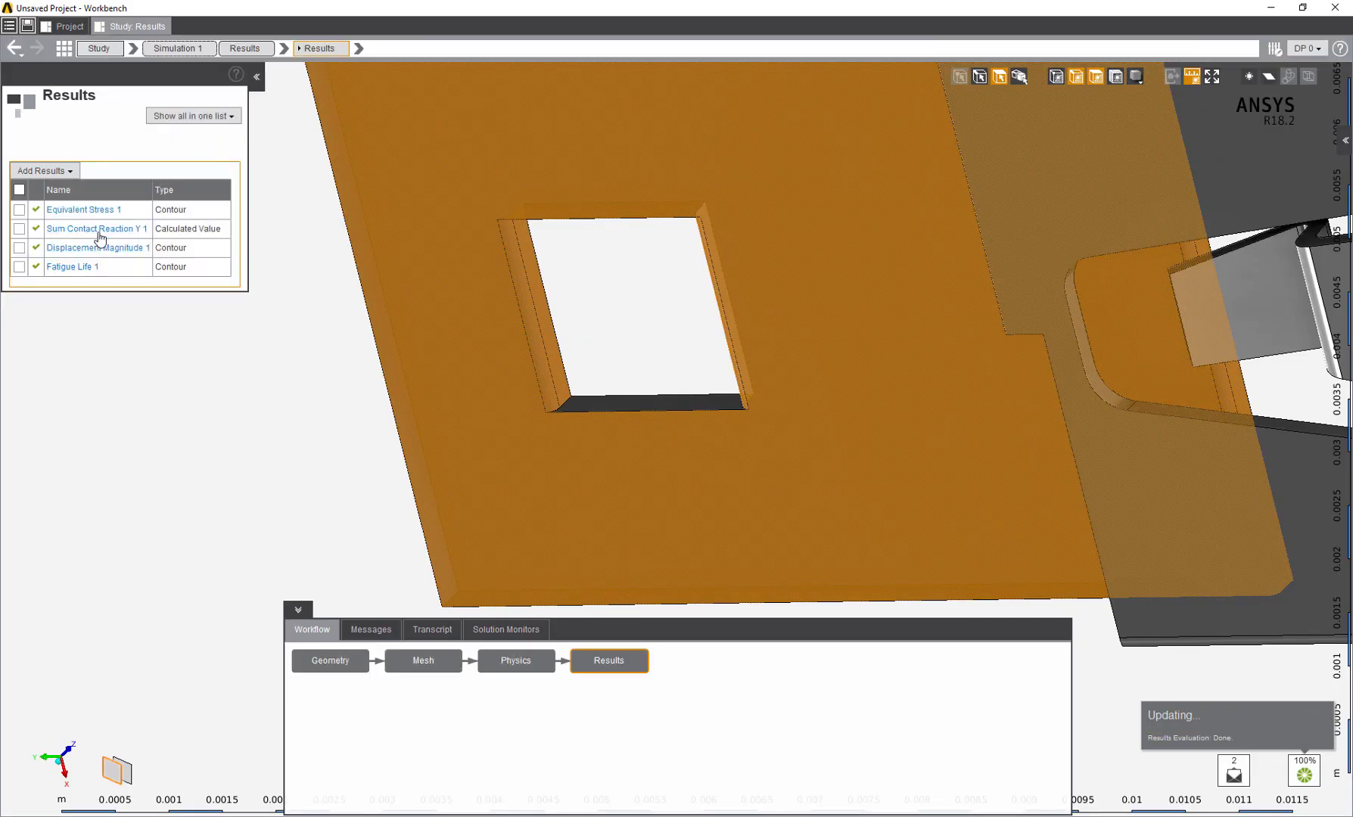
pyautogui.click(99, 213)
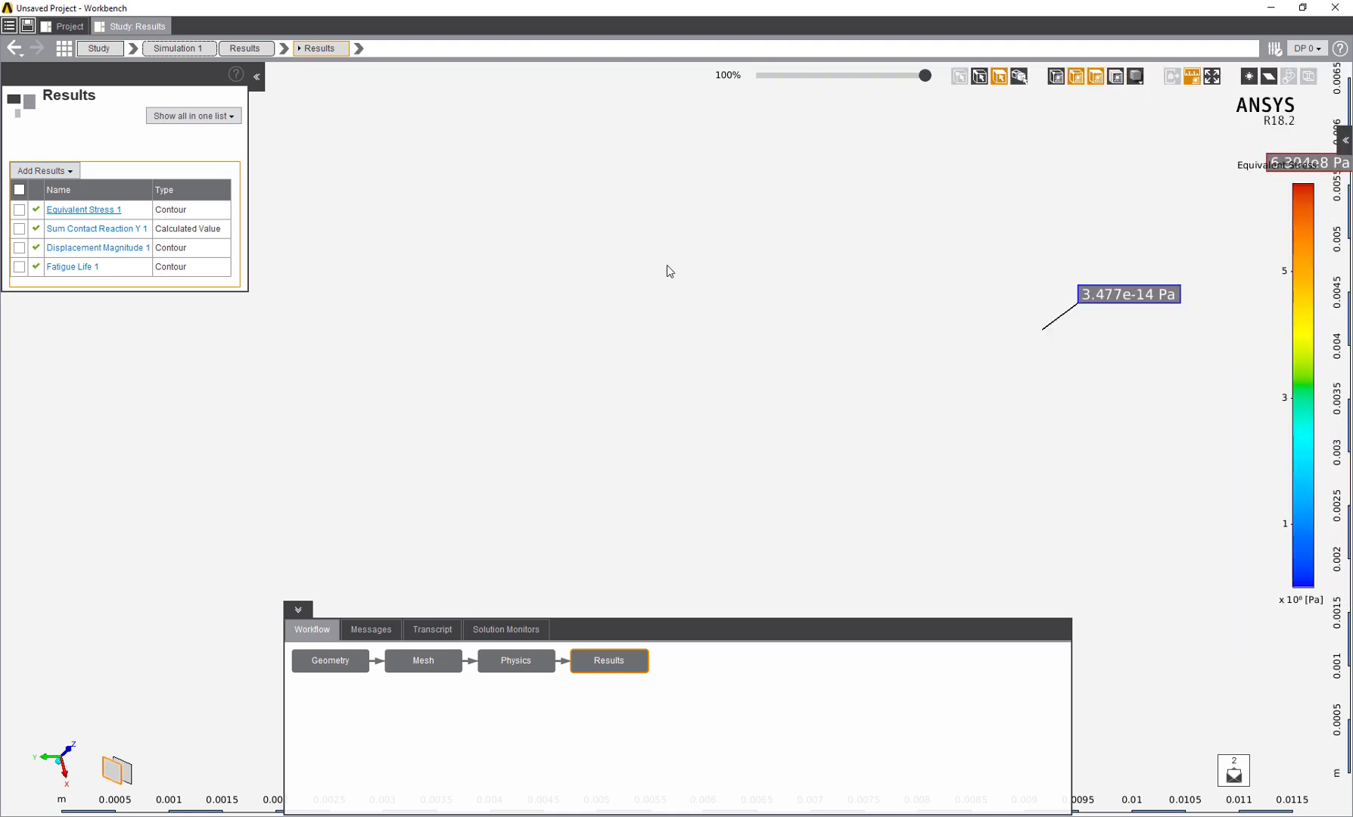
pyautogui.moveTo(727, 305); pyautogui.dragTo(825, 488, button='middle')
pyautogui.scroll(-3, 568, 517)
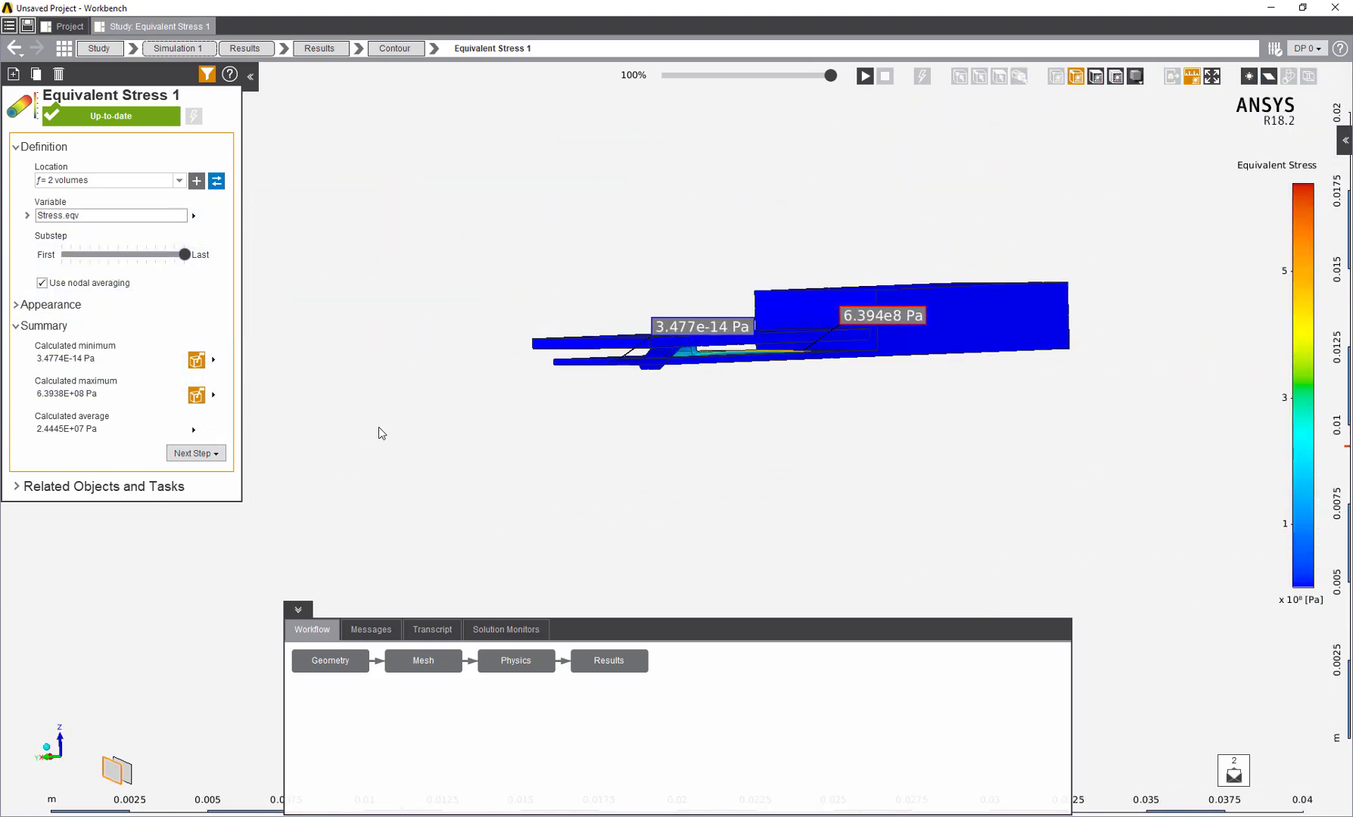
# Play the equivalent stress animation and examine the bent spring tab and plate up close as they engage.
pyautogui.click(864, 77)
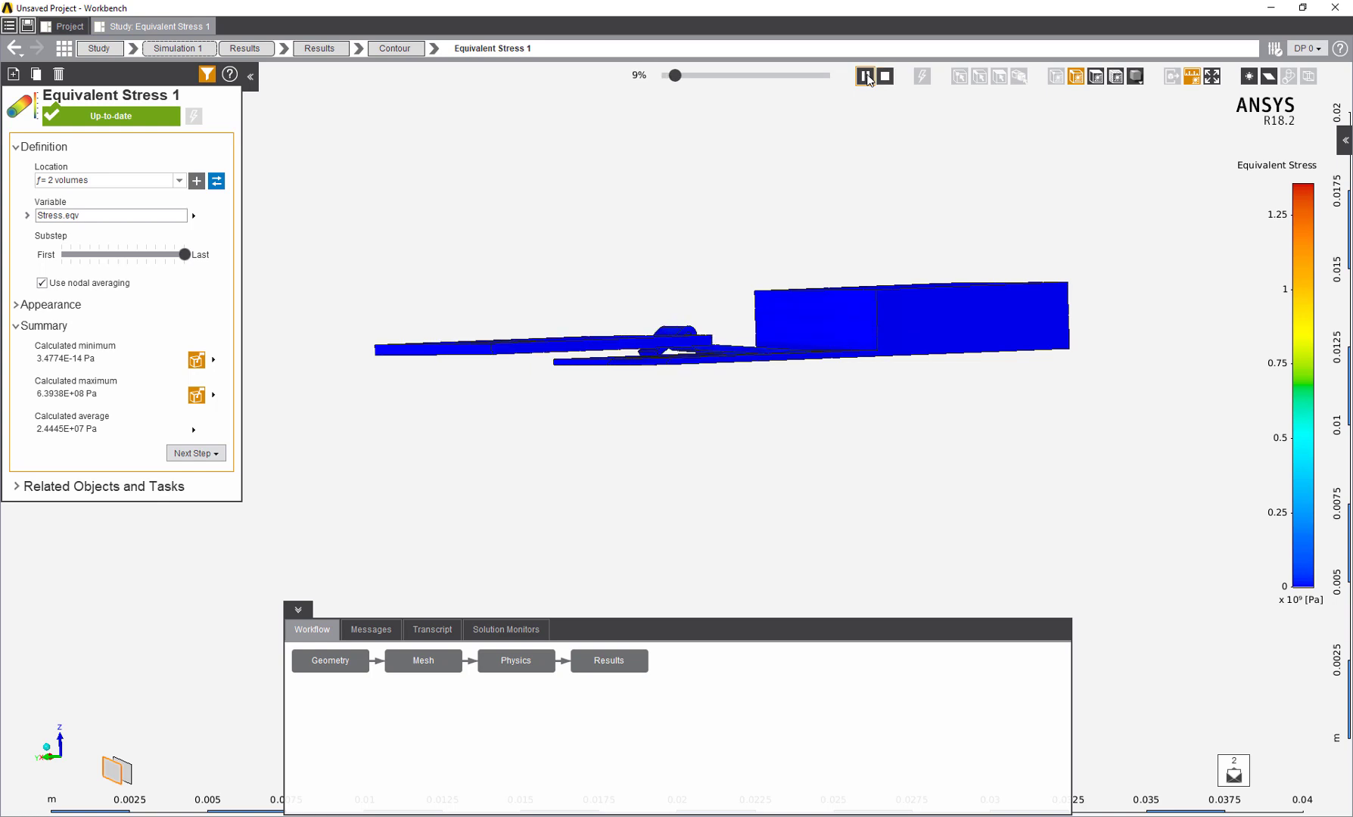
pyautogui.moveTo(923, 319); pyautogui.dragTo(670, 372, button='middle')
pyautogui.scroll(-3, 755, 259)
pyautogui.scroll(10, 676, 465)
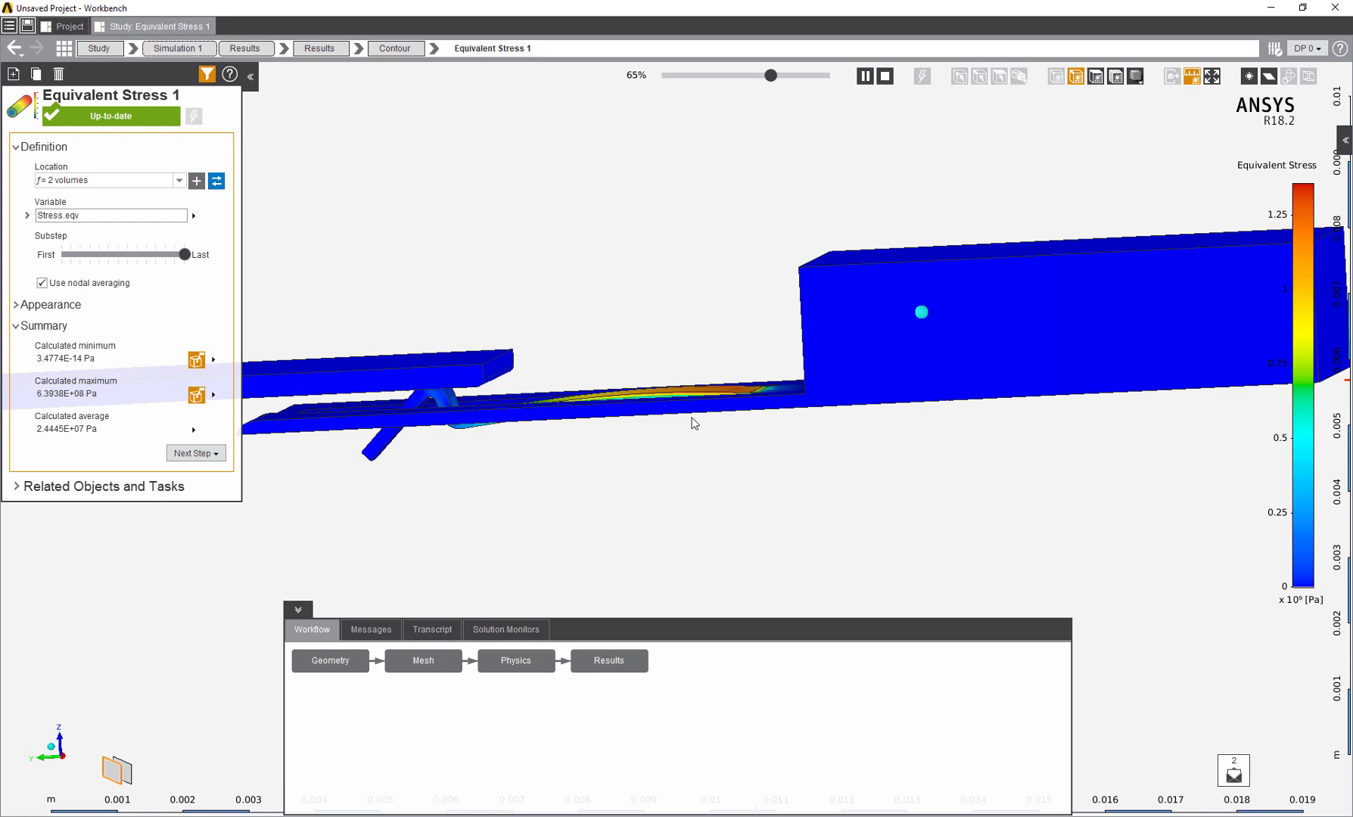
pyautogui.moveTo(774, 389); pyautogui.dragTo(752, 379, button='middle')
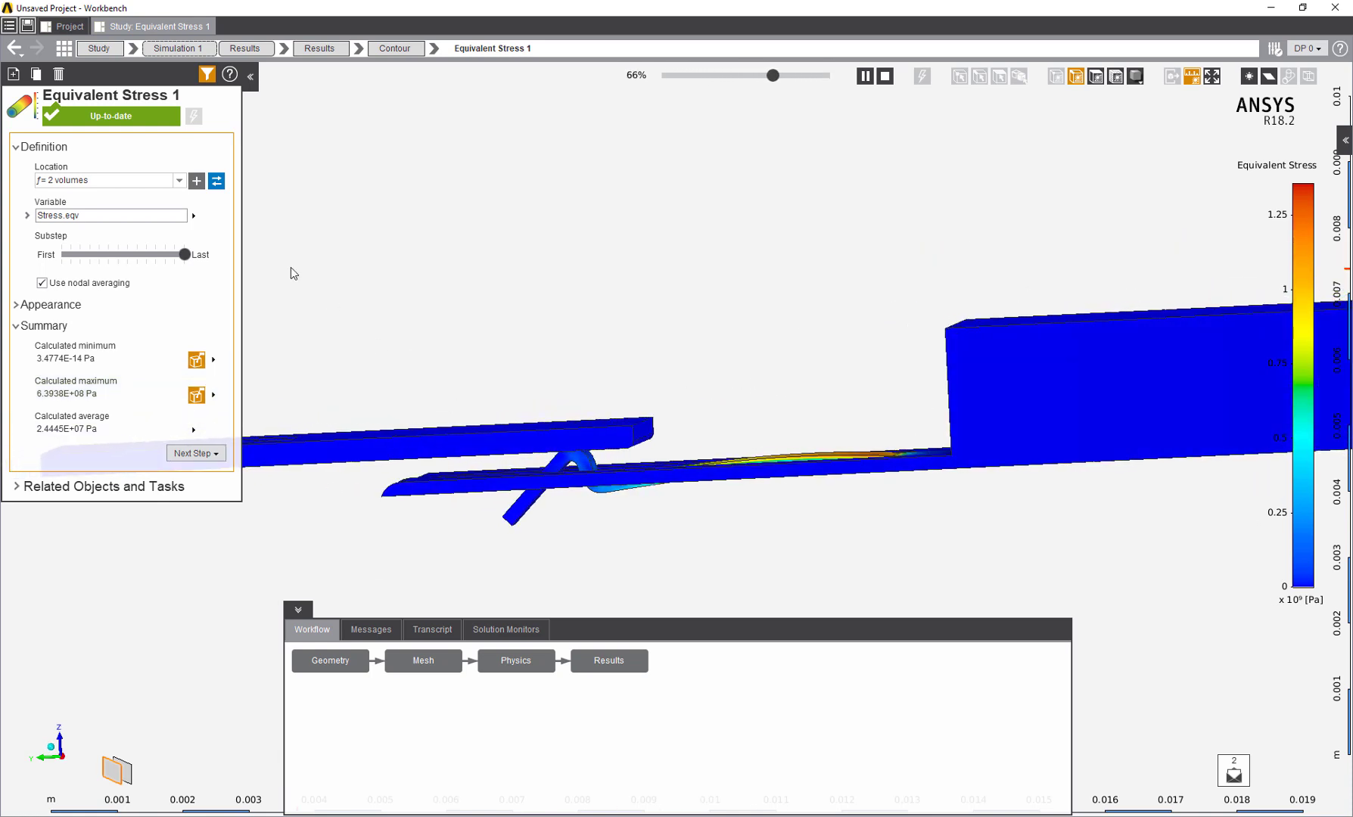
# Review the Displacement Magnitude 1 contour and the Sum Contact Reaction Y 1 calculated value at the last substep.
pyautogui.click(15, 49)
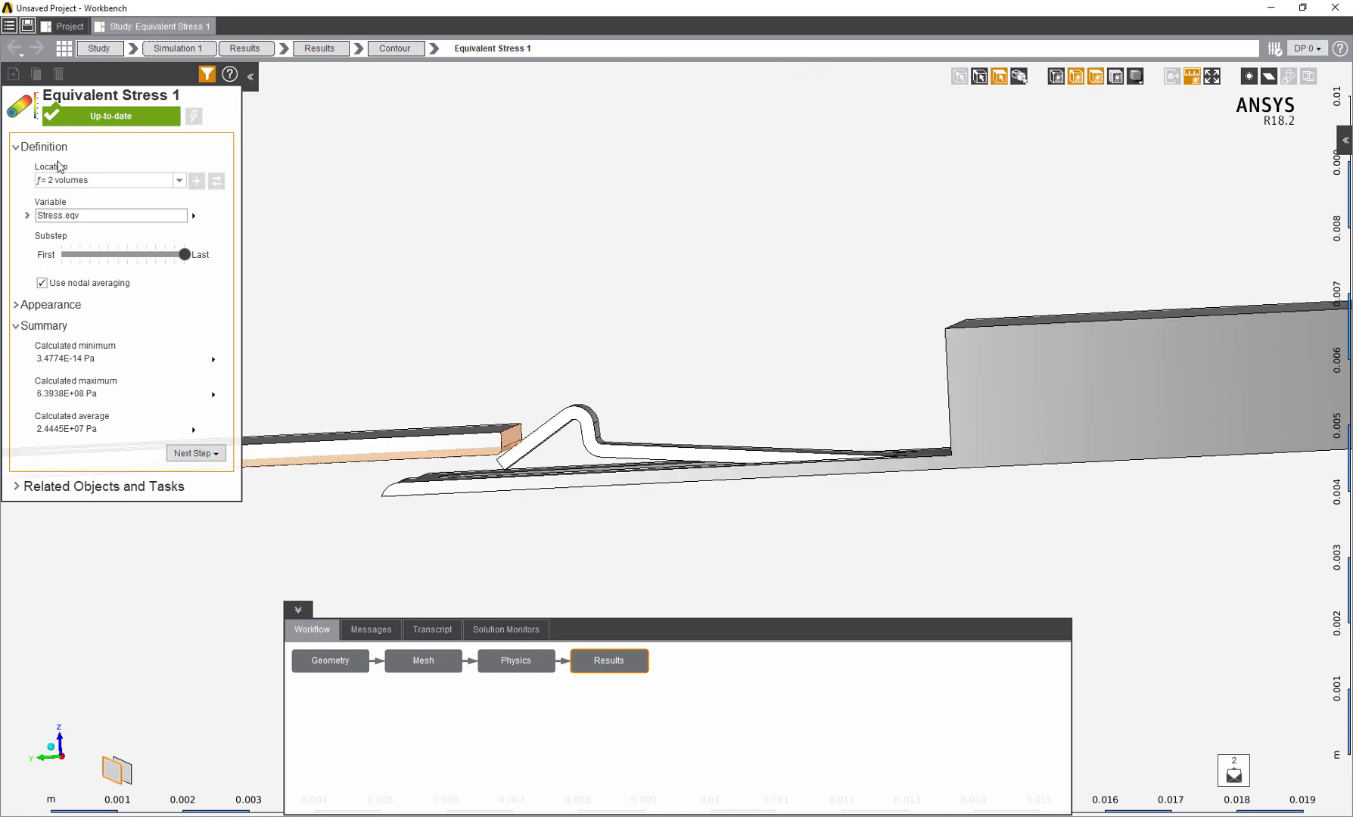
pyautogui.click(101, 249)
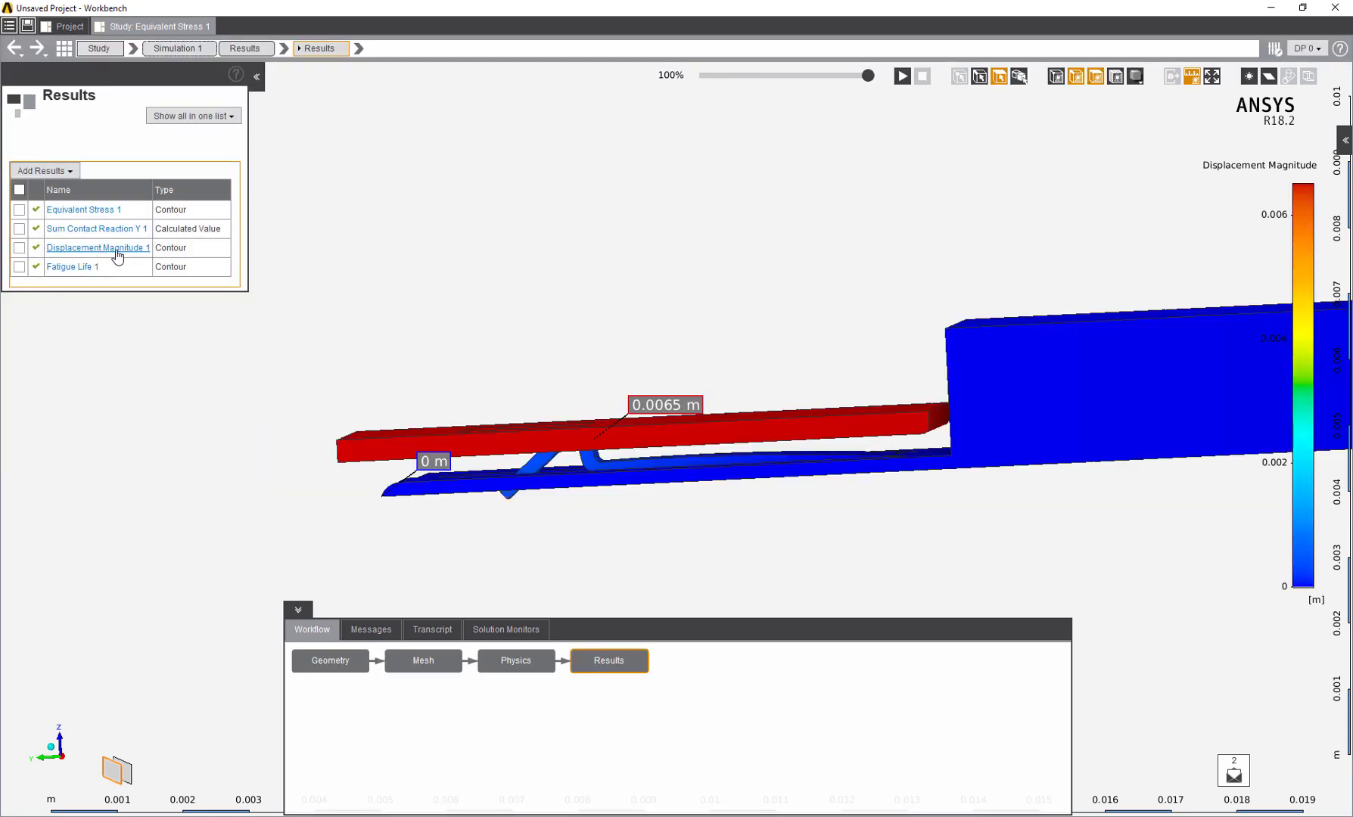
pyautogui.click(90, 230)
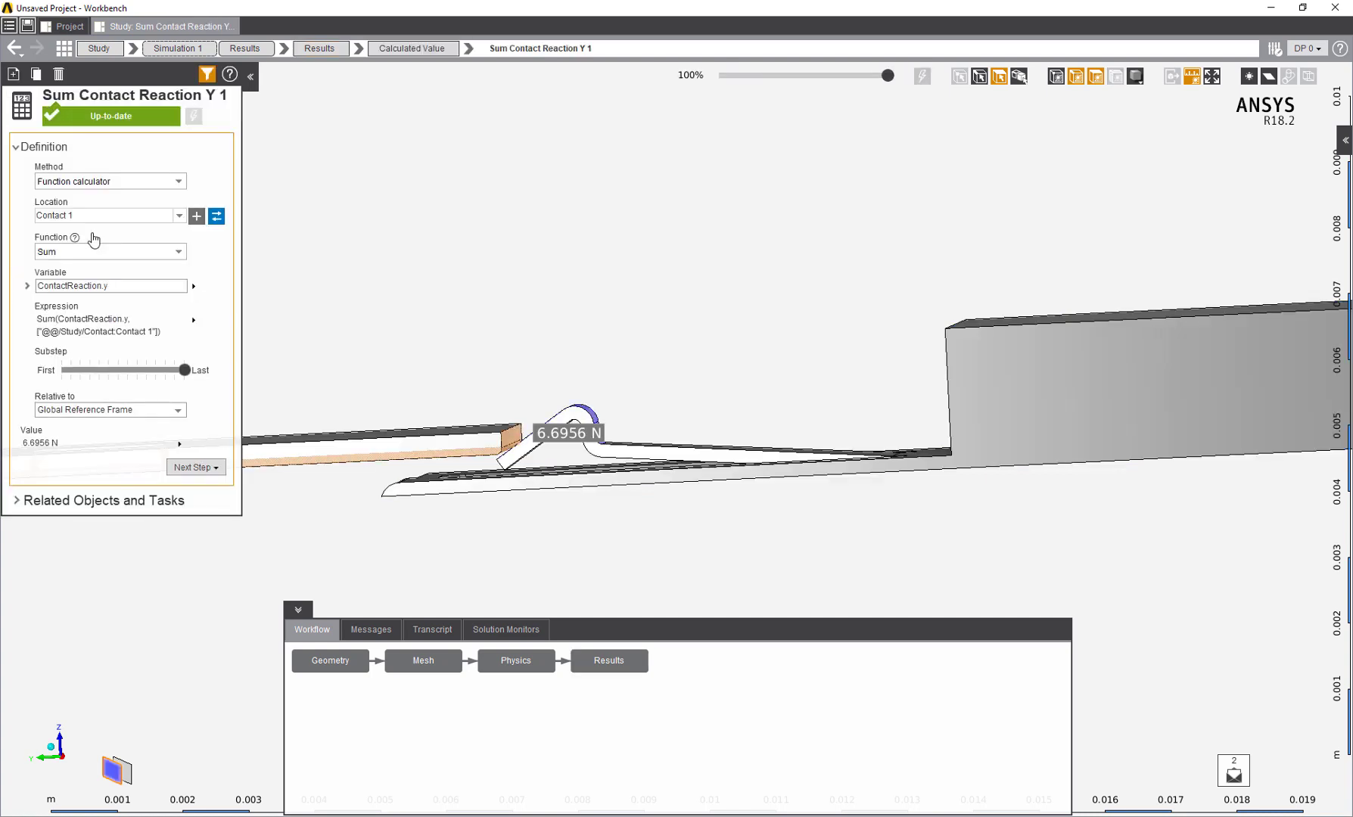
pyautogui.moveTo(183, 374)
pyautogui.mouseDown()
pyautogui.moveTo(121, 376)
pyautogui.moveTo(193, 373)
pyautogui.mouseUp()
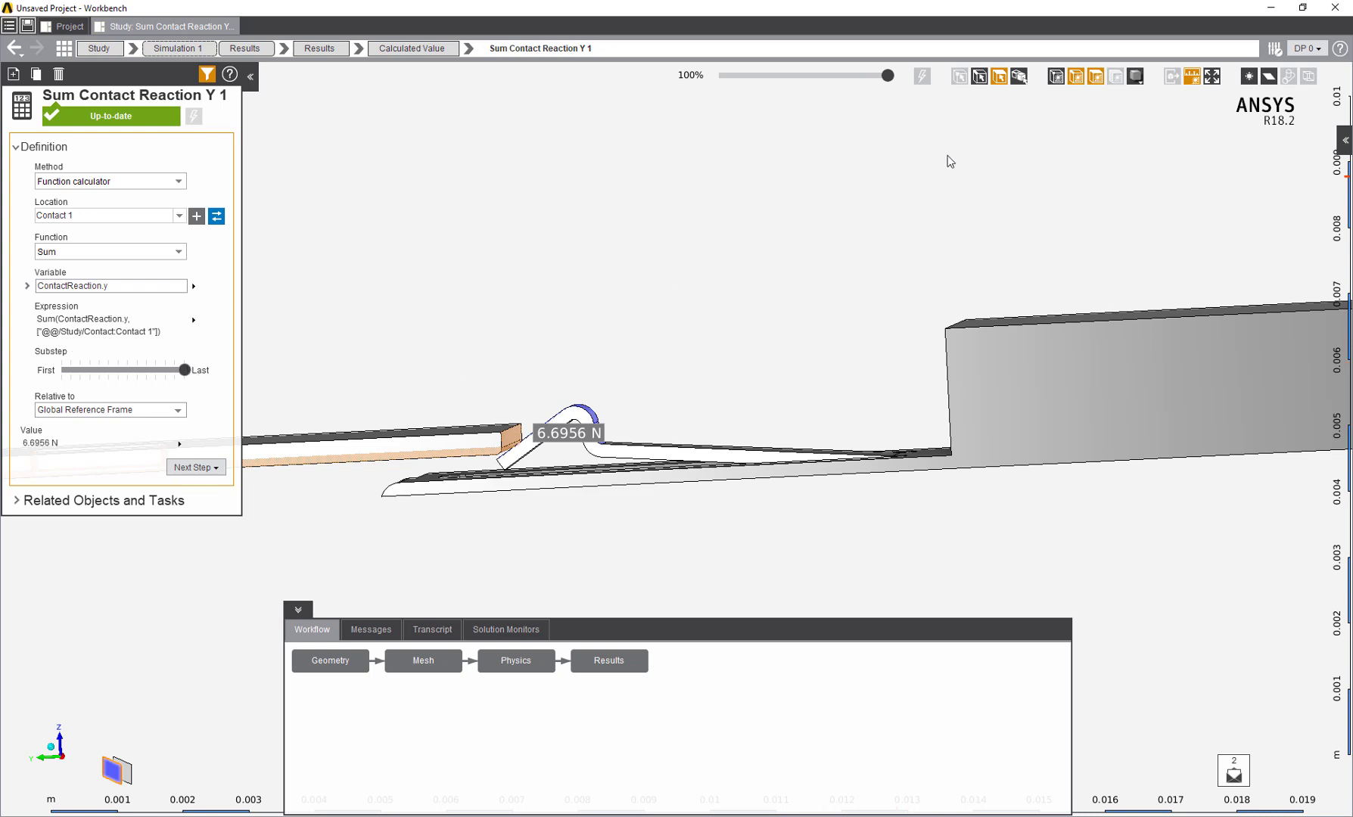